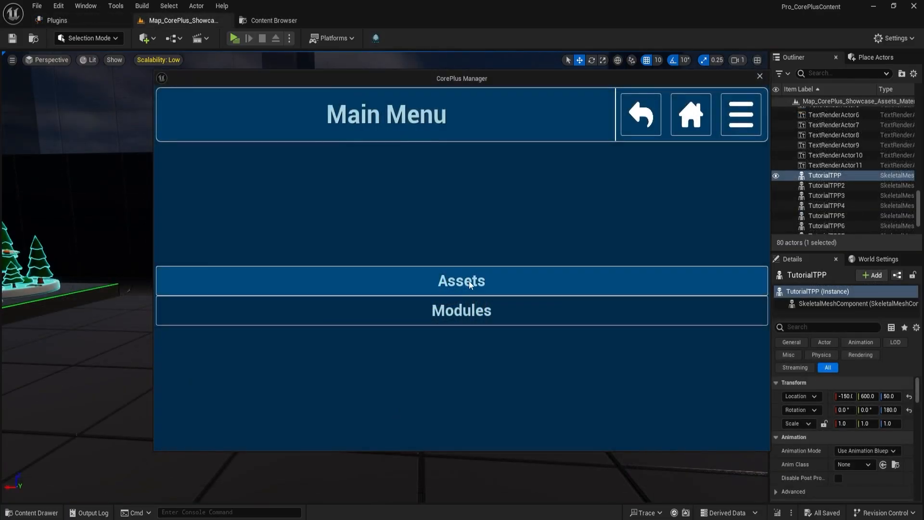
Step: Browse the highlight material assets in CorePlus Manager, from the Showcase through the individual Highlight Levels
{"action": "left_click", "coordinate": [469, 281]}
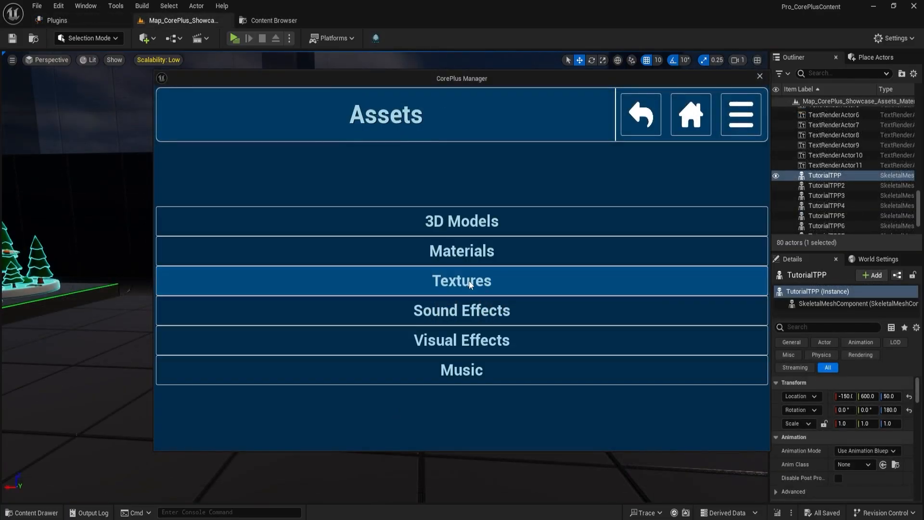
{"action": "left_click", "coordinate": [462, 252]}
{"action": "left_click", "coordinate": [468, 294]}
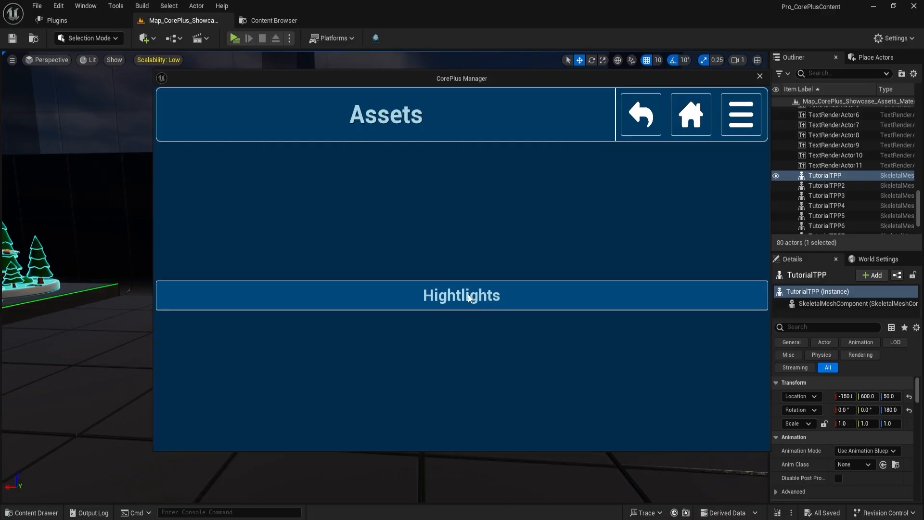
{"action": "left_click", "coordinate": [468, 297]}
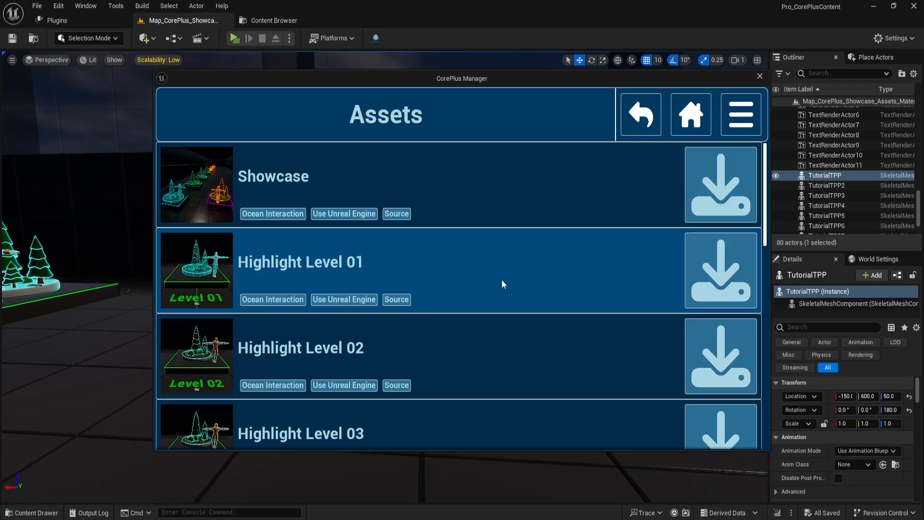
{"action": "scroll", "coordinate": [510, 311], "scroll_direction": "down", "scroll_amount": 5}
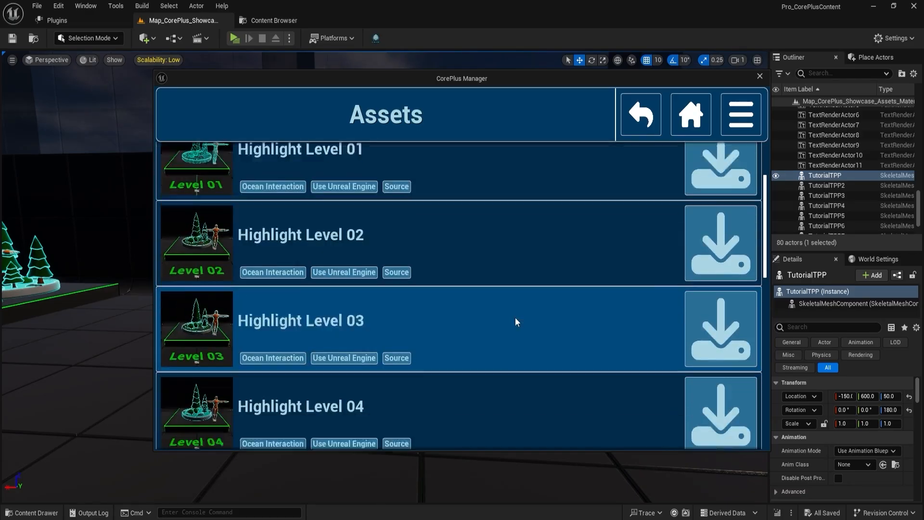
{"action": "scroll", "coordinate": [515, 318], "scroll_direction": "down", "scroll_amount": 8}
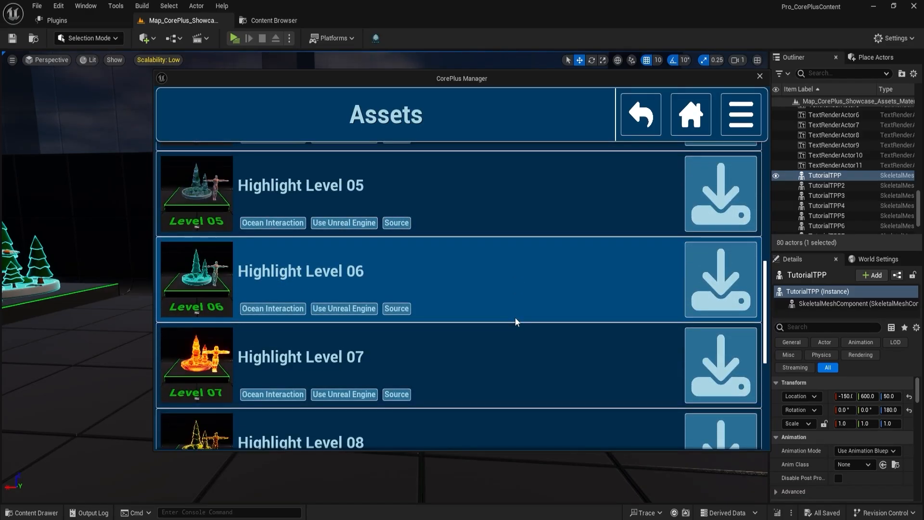
{"action": "scroll", "coordinate": [515, 318], "scroll_direction": "down", "scroll_amount": 4}
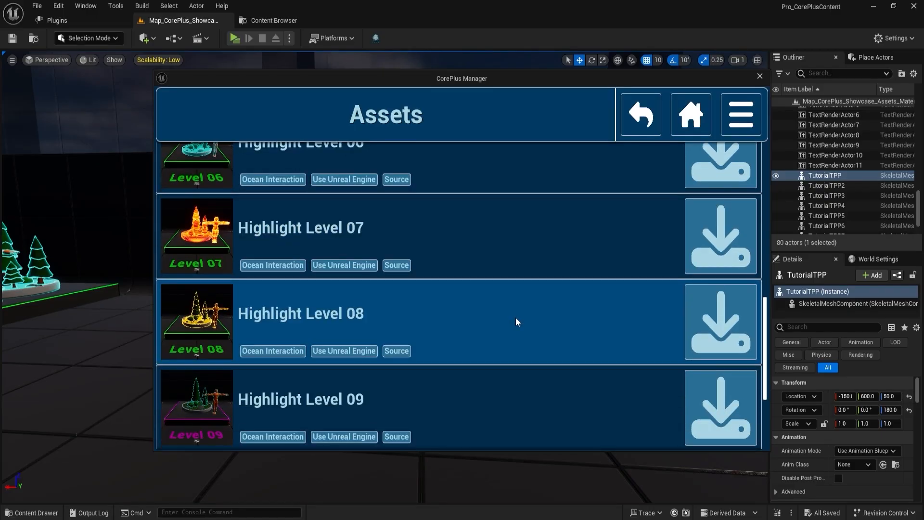
{"action": "scroll", "coordinate": [515, 323], "scroll_direction": "down", "scroll_amount": 8}
{"action": "scroll", "coordinate": [513, 324], "scroll_direction": "up", "scroll_amount": 20}
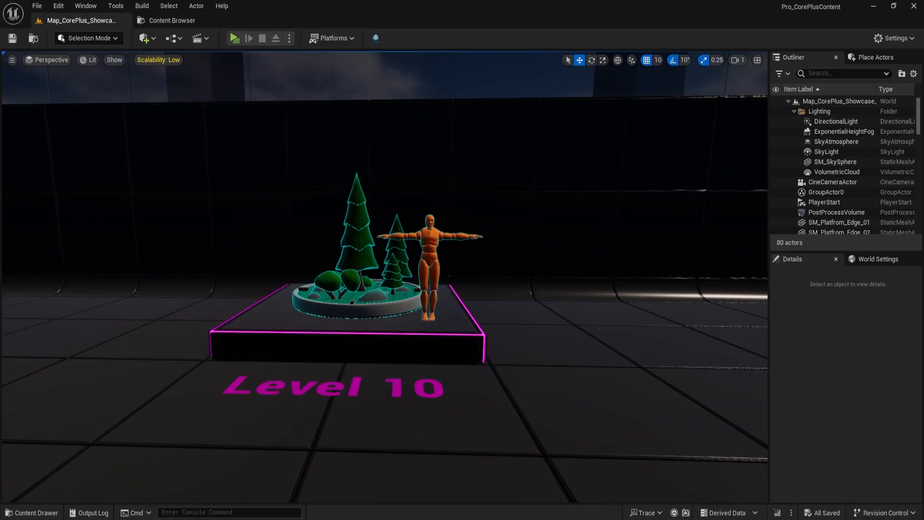
{"action": "key", "text": "d"}
{"action": "key", "text": "d"}
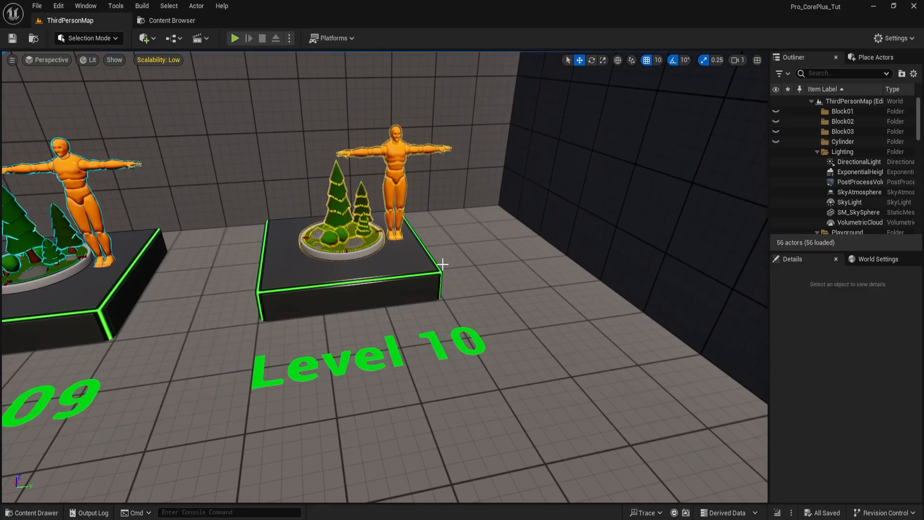
Step: Duplicate the Level 10 display with its platform, tree model, mannequin and text label, moving the copy out along the floor
{"action": "left_click", "coordinate": [442, 264]}
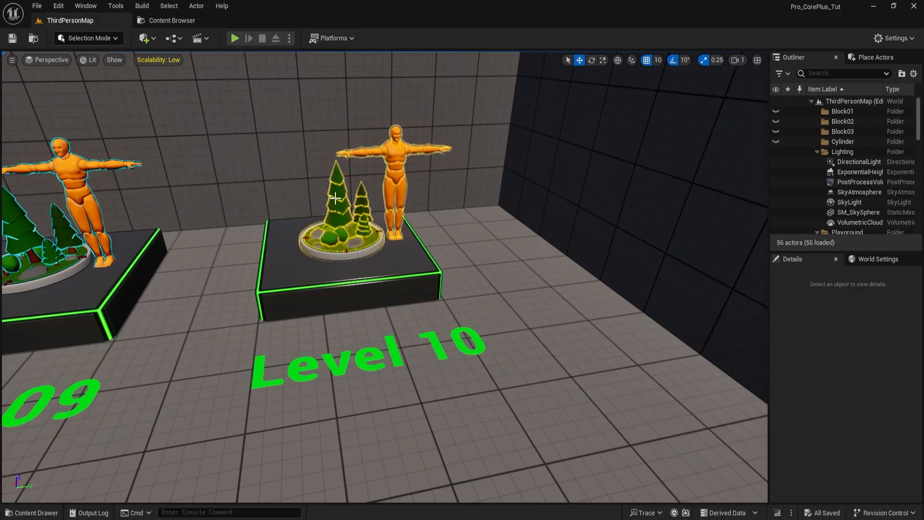
{"action": "left_click", "coordinate": [387, 343], "text": "ctrl"}
{"action": "right_click_drag", "start_coordinate": [387, 342], "coordinate": [462, 376]}
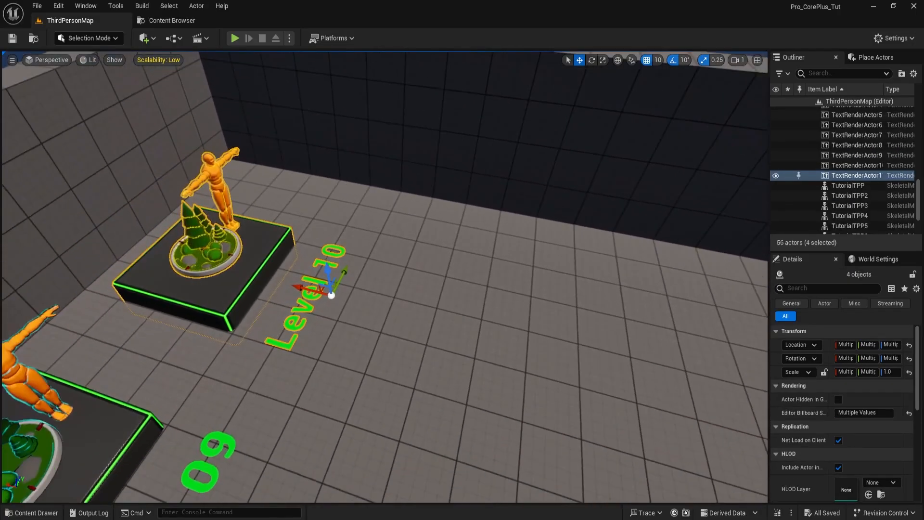
{"action": "left_click_drag", "start_coordinate": [330, 295], "coordinate": [491, 293], "text": "alt"}
Step: Rotate the duplicated display so its back faces the adjacent dark wall and position it in front of that wall
{"action": "key", "text": "e"}
{"action": "left_click_drag", "start_coordinate": [534, 354], "coordinate": [540, 258]}
{"action": "key", "text": "w"}
{"action": "mouse_move", "coordinate": [526, 259]}
{"action": "right_mouse_down"}
{"action": "mouse_move", "coordinate": [400, 262]}
{"action": "mouse_move", "coordinate": [525, 259]}
{"action": "right_mouse_up"}
{"action": "left_click_drag", "start_coordinate": [358, 284], "coordinate": [436, 291]}
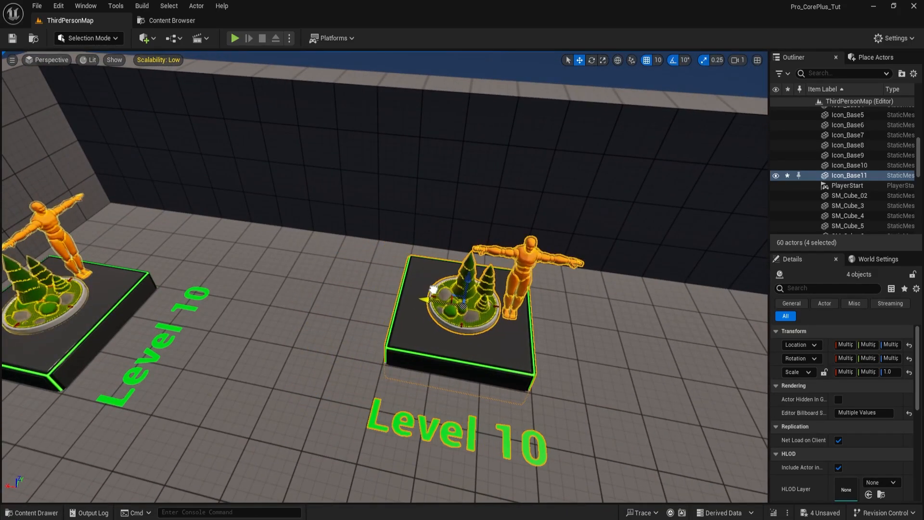
Step: Change the duplicated display's text label to "Level 11" and save the current level
{"action": "left_click", "coordinate": [424, 420]}
{"action": "key", "text": "BackSpace"}
{"action": "type", "text": "1"}
{"action": "key", "text": "Return"}
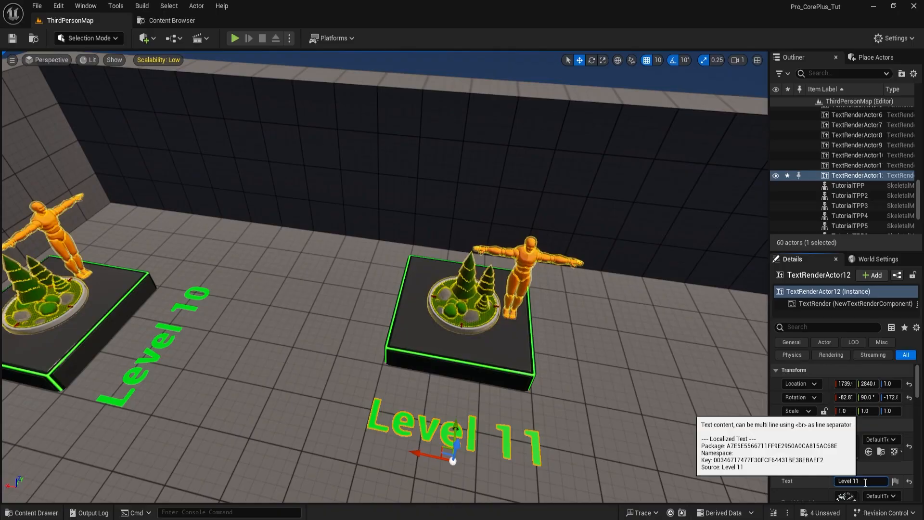
{"action": "right_click_drag", "start_coordinate": [486, 481], "coordinate": [614, 373]}
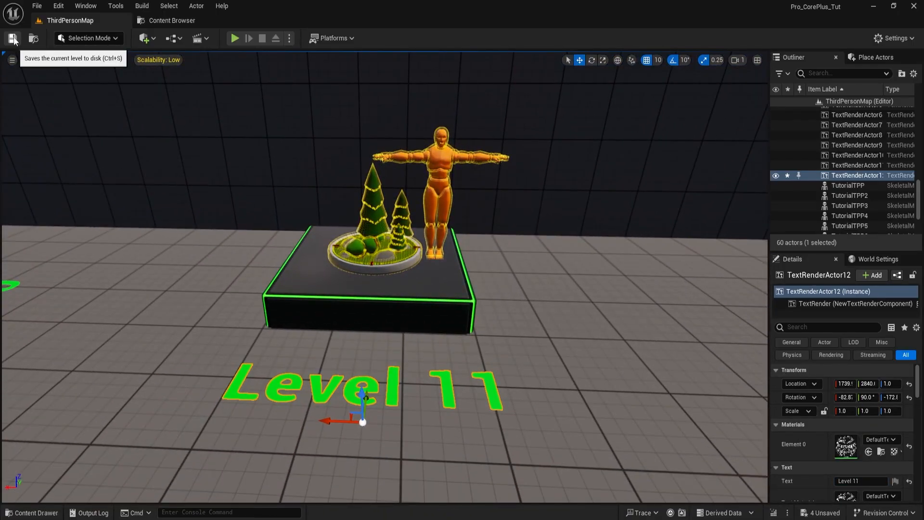
{"action": "left_click", "coordinate": [13, 38]}
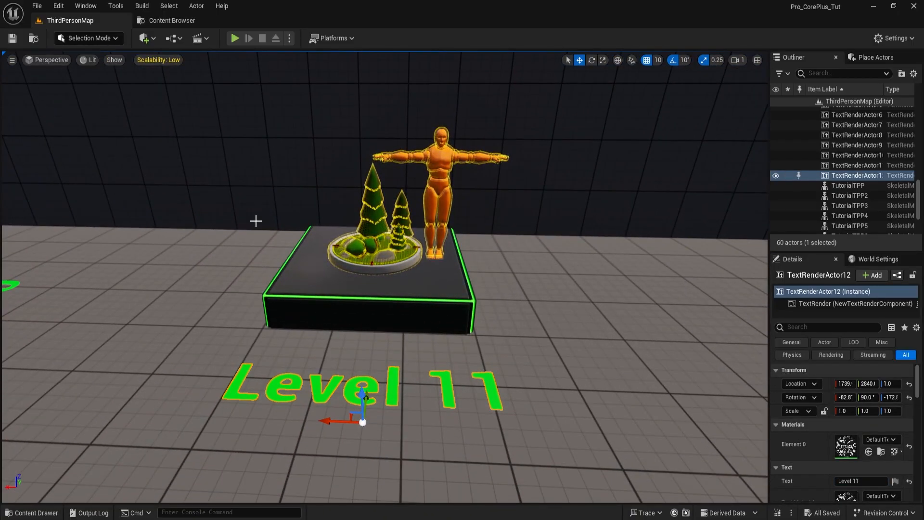
Step: Create a folder named Level_11 inside _HighlightEffects and open it
{"action": "left_click", "coordinate": [180, 20]}
{"action": "left_click", "coordinate": [273, 36]}
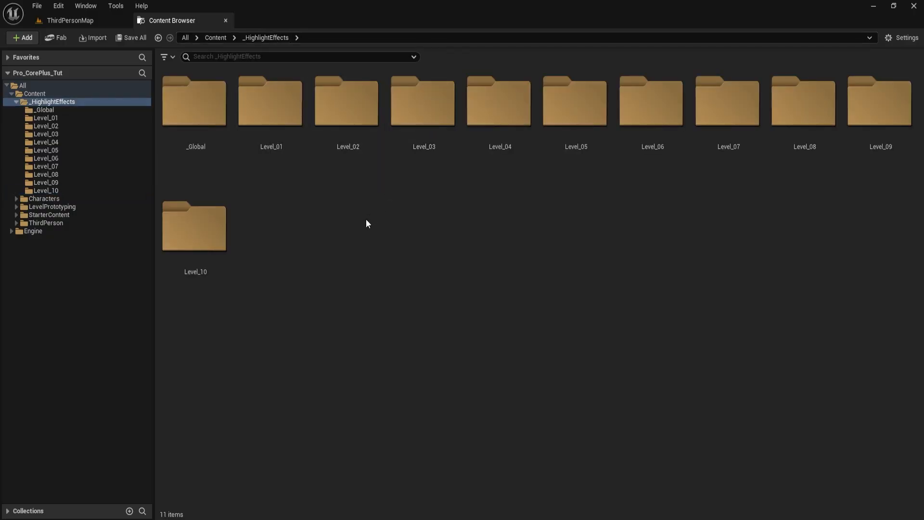
{"action": "key", "text": "ctrl+shift+n"}
{"action": "type", "text": "Level_11"}
{"action": "key", "text": "Return"}
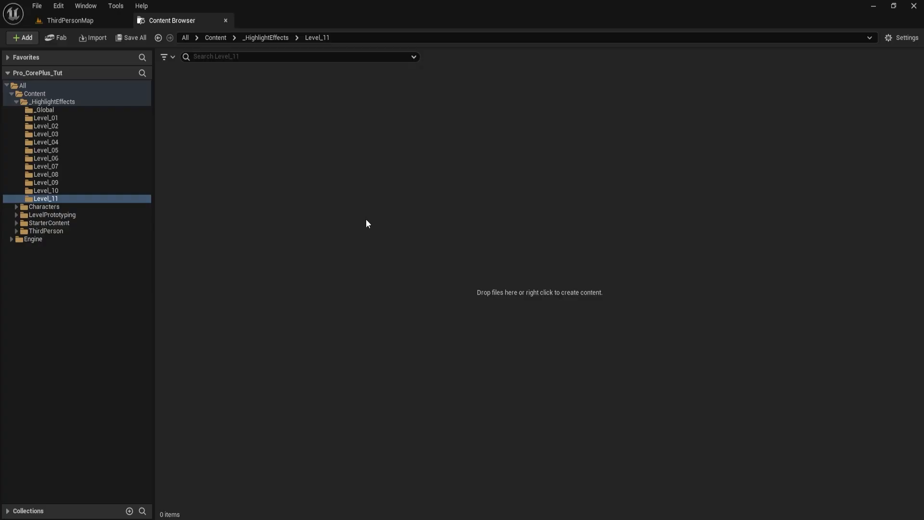
Step: Create a new material named M_HighlightEffect_Level_11 in the Level_11 folder
{"action": "right_click", "coordinate": [299, 136]}
{"action": "left_click", "coordinate": [343, 267]}
{"action": "type", "text": "M"}
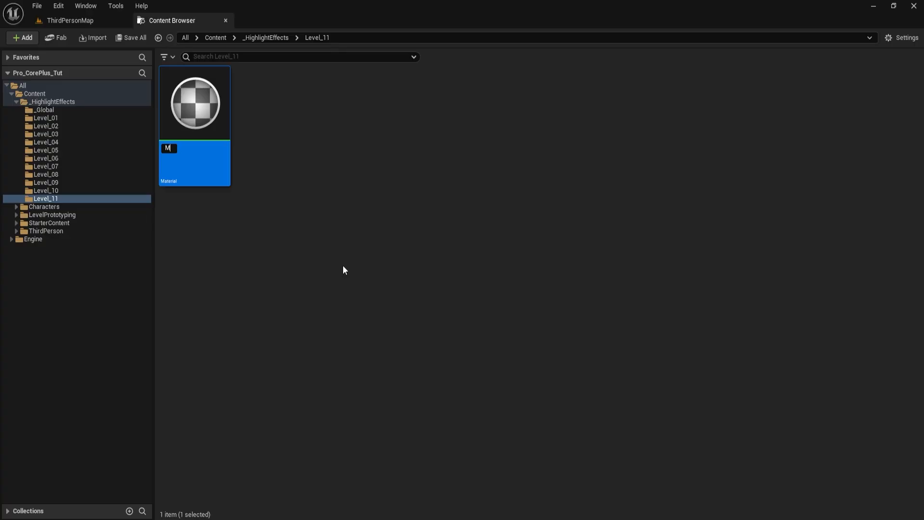
{"action": "type", "text": "_HighlightEffect_Level_11"}
{"action": "key", "text": "Return"}
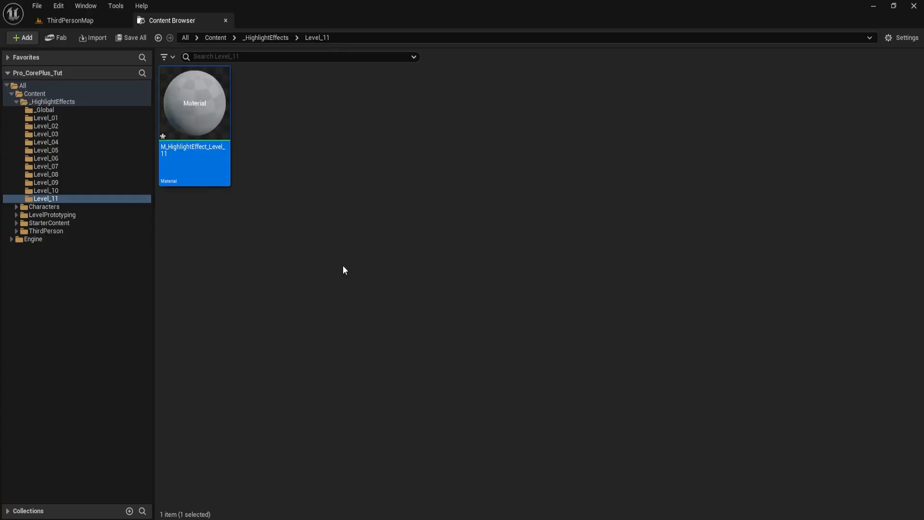
Step: Create a material instance from M_HighlightEffect_Level_11 and name it MI_HighlightEffect_Level_11
{"action": "right_click", "coordinate": [194, 95]}
{"action": "left_click", "coordinate": [227, 140]}
{"action": "key", "text": "Home"}
{"action": "key", "text": "Right"}
{"action": "type", "text": "I"}
{"action": "key", "text": "End"}
{"action": "key", "text": "BackSpace"}
{"action": "key", "text": "BackSpace"}
{"action": "key", "text": "BackSpace"}
{"action": "key", "text": "BackSpace"}
{"action": "key", "text": "BackSpace"}
{"action": "key", "text": "Return"}
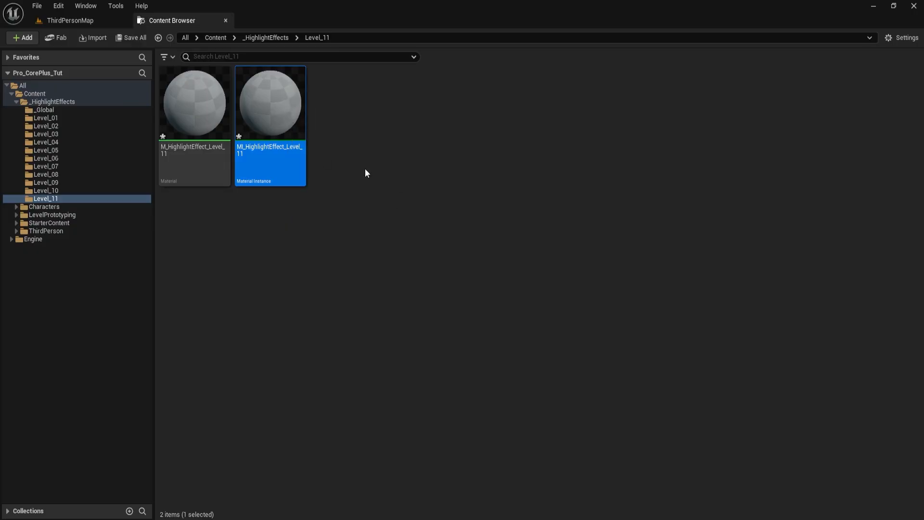
Step: Assign MI_HighlightEffect_Level_11 as the overlay material of the mannequin and the tree model on the Level 11 display
{"action": "left_click", "coordinate": [68, 20]}
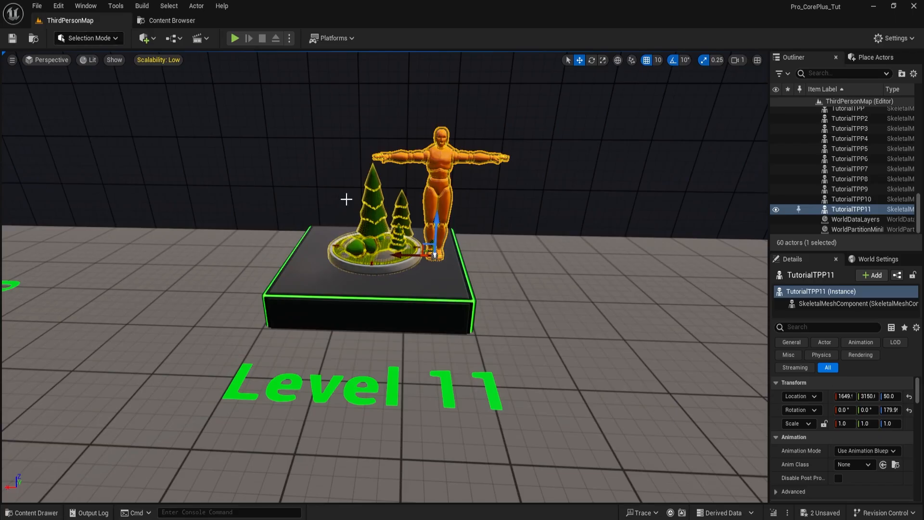
{"action": "left_click", "coordinate": [798, 327]}
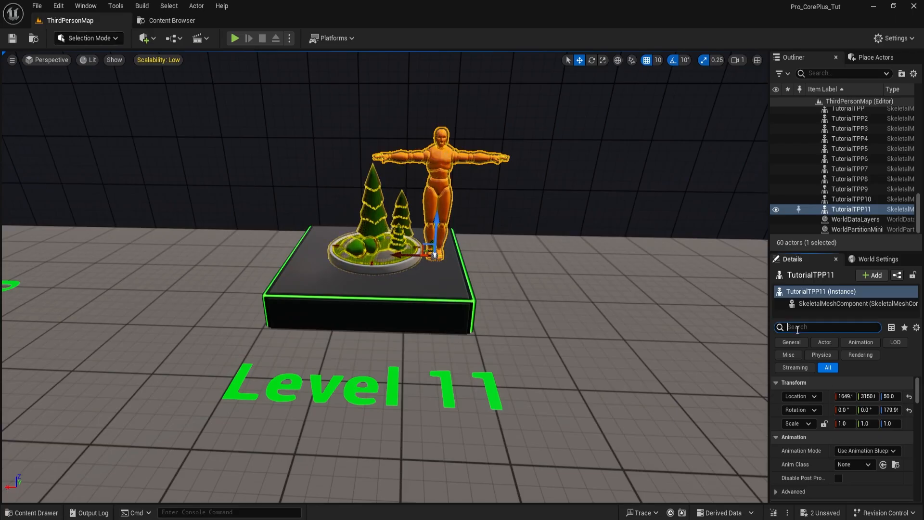
{"action": "type", "text": "overlay"}
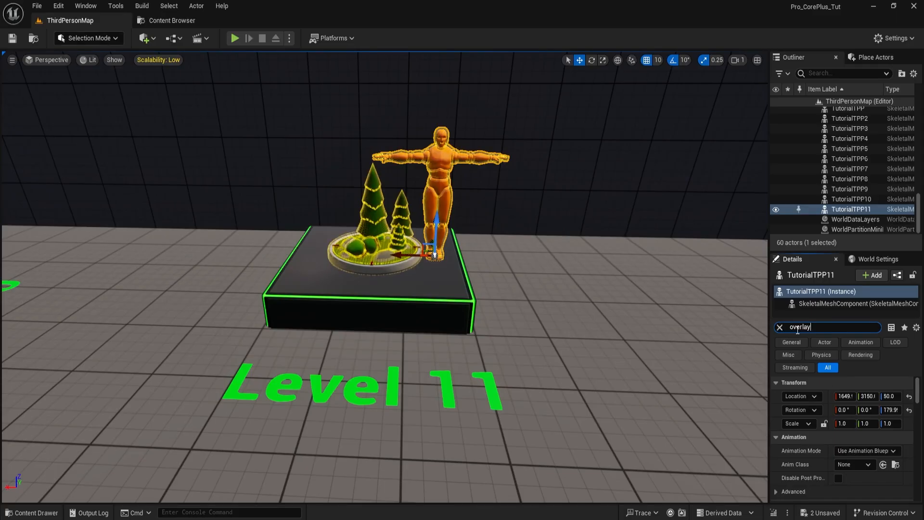
{"action": "left_click", "coordinate": [871, 423]}
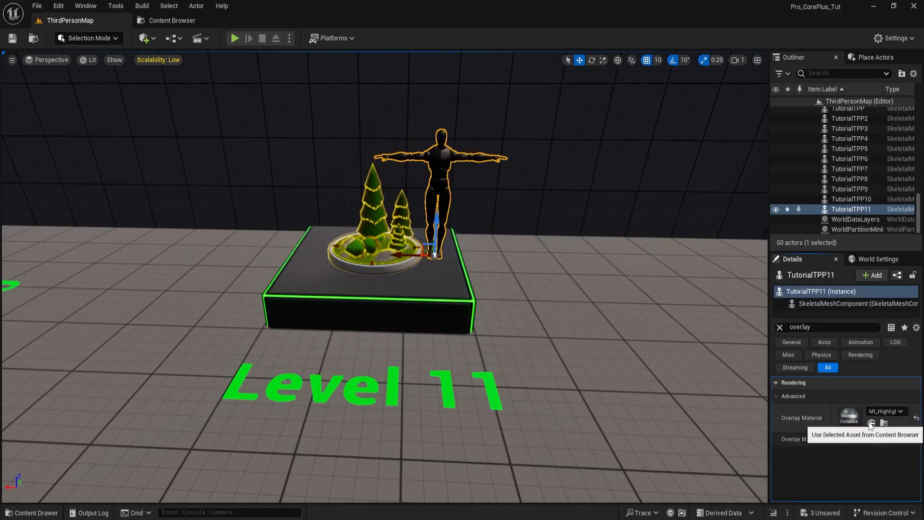
{"action": "left_click", "coordinate": [380, 260]}
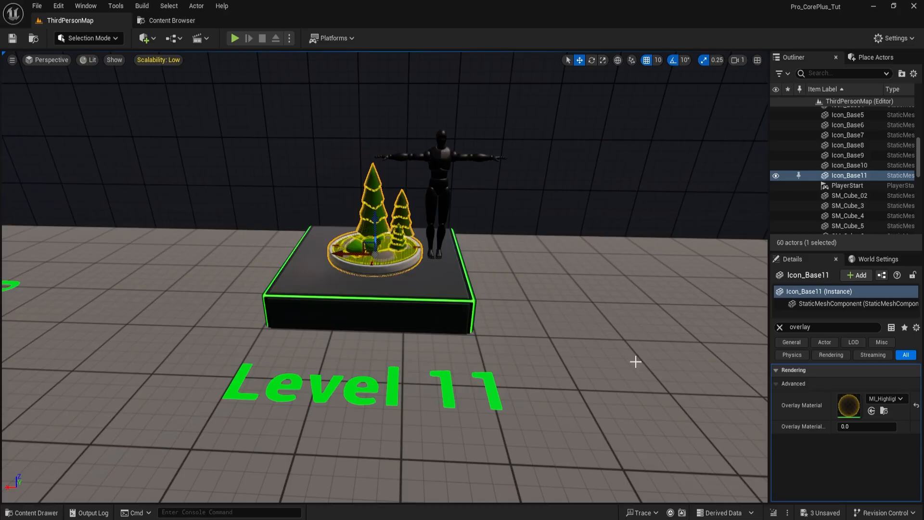
{"action": "left_click", "coordinate": [872, 411]}
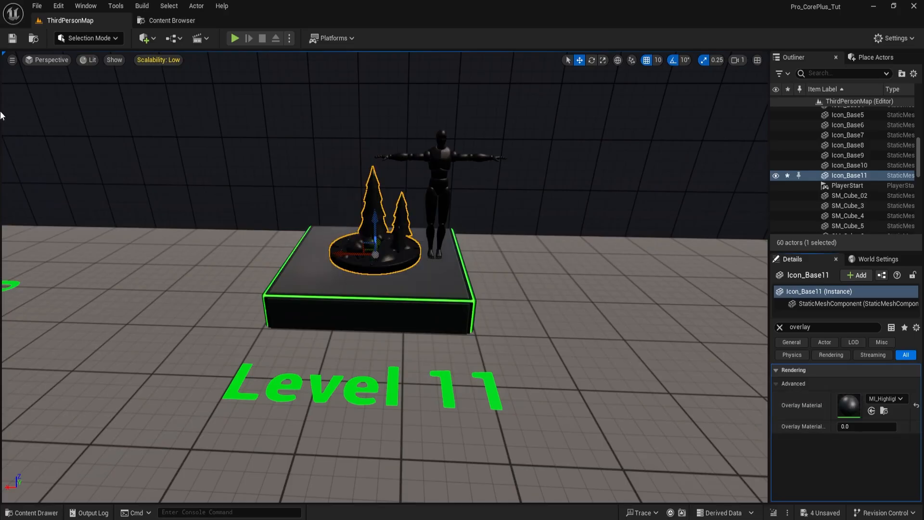
Step: Save all modified assets, including the new material, its instance and both changed actors
{"action": "left_click", "coordinate": [168, 20]}
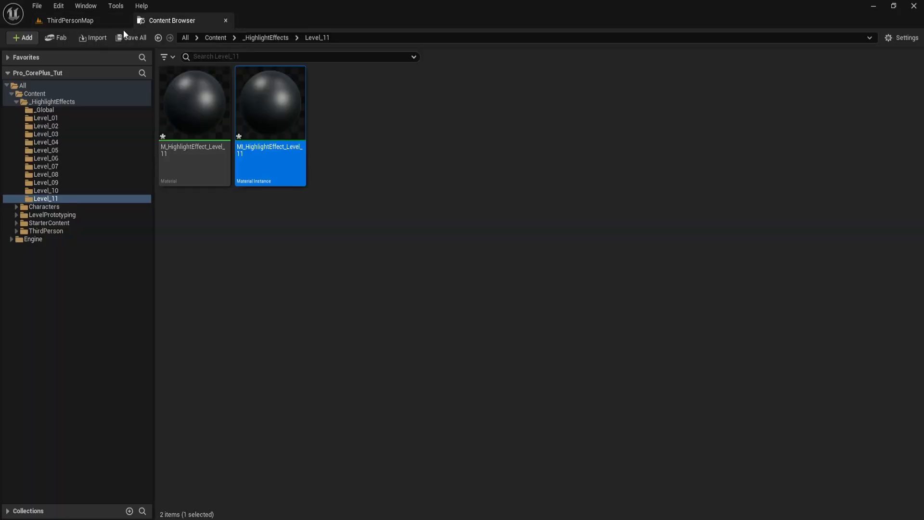
{"action": "left_click", "coordinate": [134, 37]}
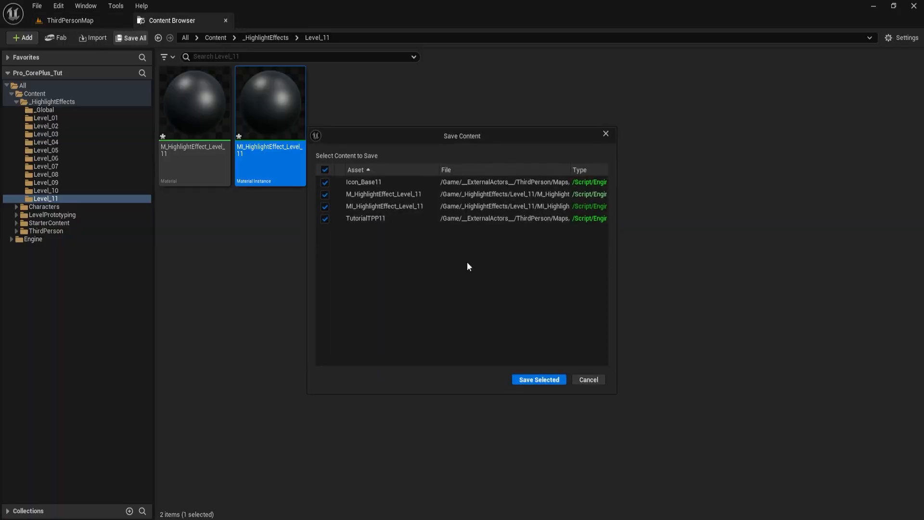
{"action": "left_click", "coordinate": [539, 380]}
Step: Configure the M_HighlightEffect_Level_11 material with Masked blend mode, Unlit shading model and Two Sided enabled
{"action": "double_click", "coordinate": [182, 106]}
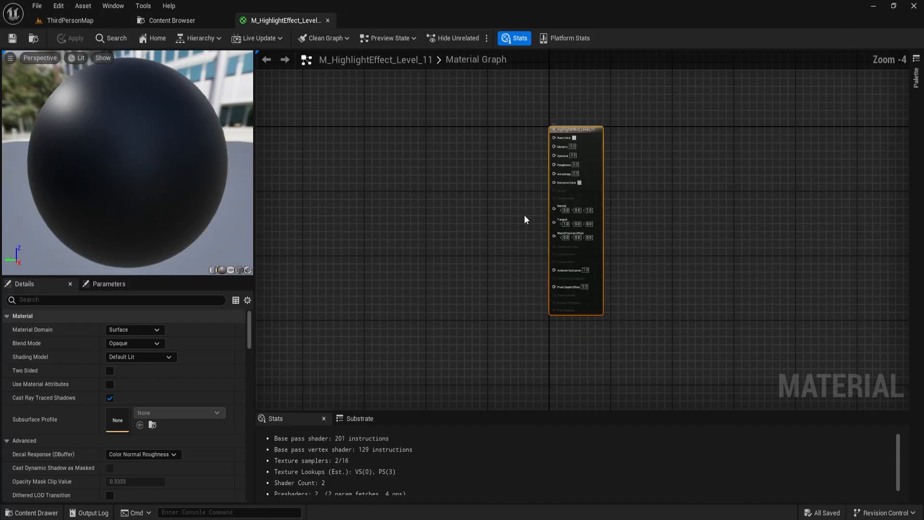
{"action": "left_click", "coordinate": [131, 346]}
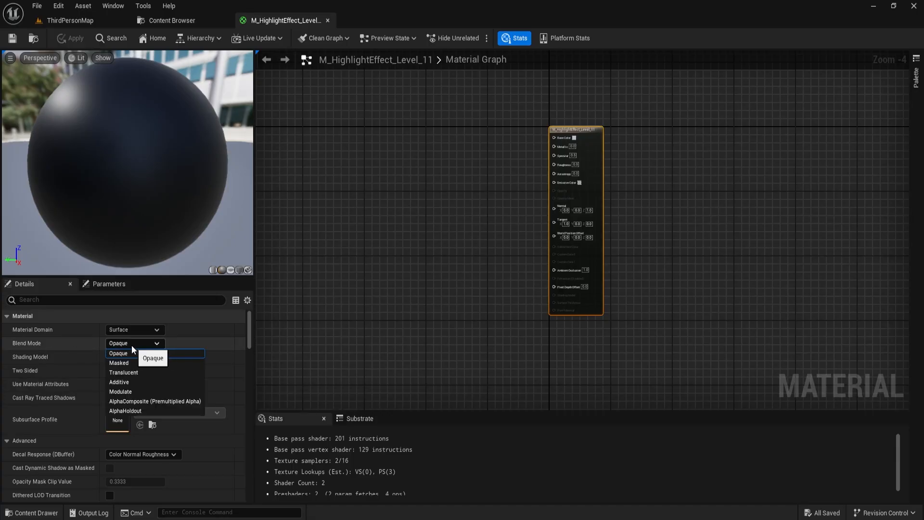
{"action": "left_click", "coordinate": [131, 346]}
{"action": "left_click", "coordinate": [115, 343]}
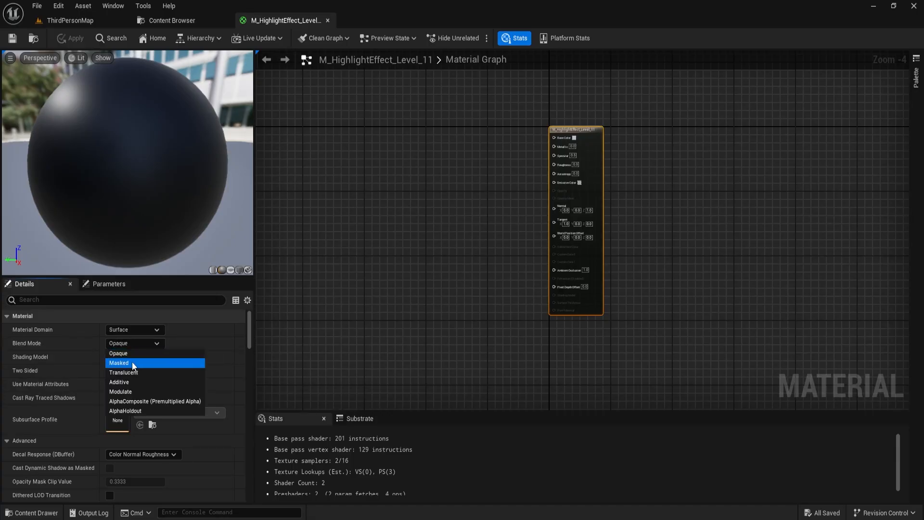
{"action": "left_click", "coordinate": [129, 363]}
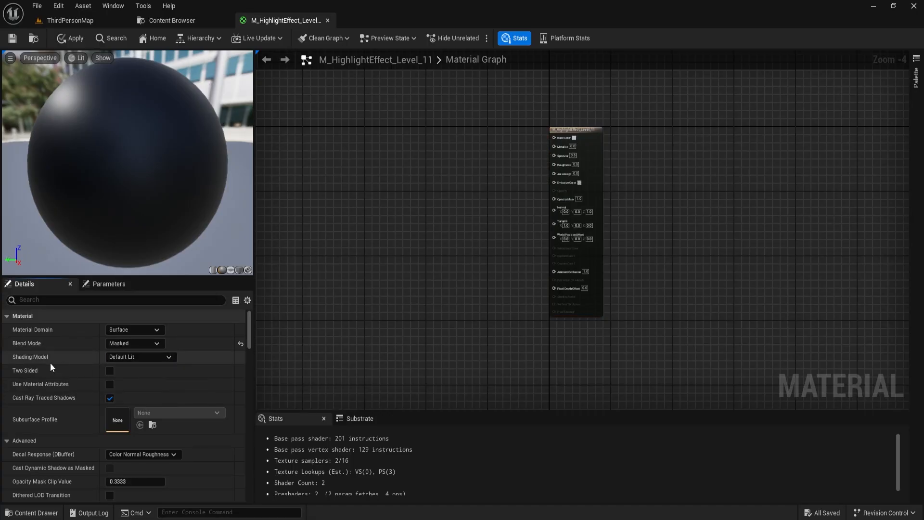
{"action": "left_click", "coordinate": [130, 358]}
{"action": "left_click", "coordinate": [126, 364]}
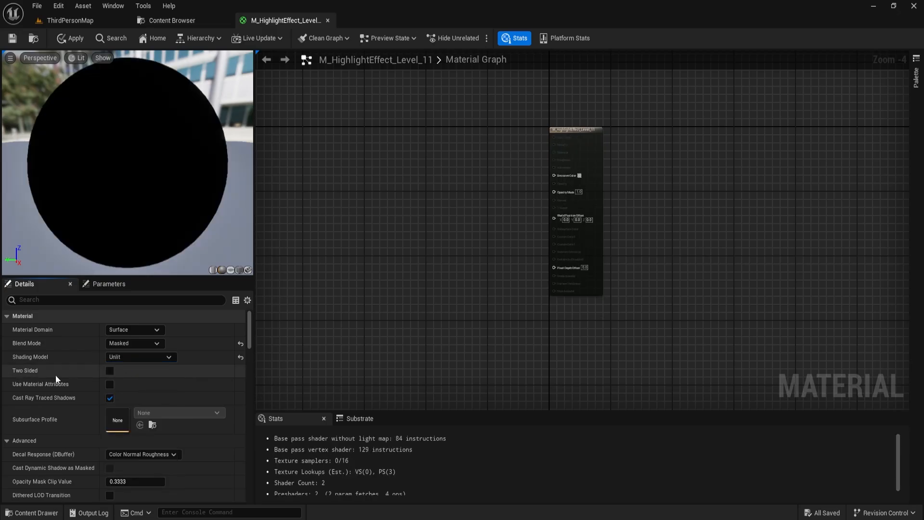
{"action": "left_click", "coordinate": [110, 371]}
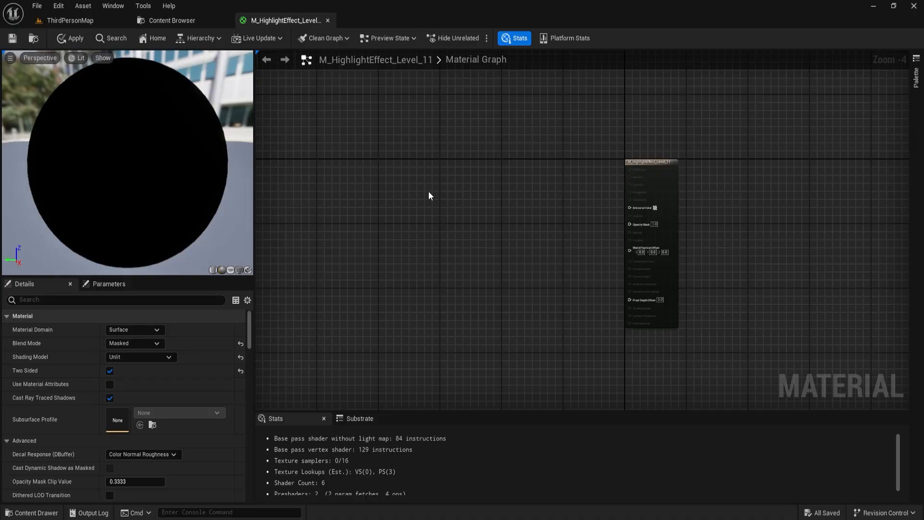
Step: Add a named reroute declaration node to the material graph and name it Texture
{"action": "scroll", "coordinate": [411, 178], "scroll_direction": "up", "scroll_amount": 1}
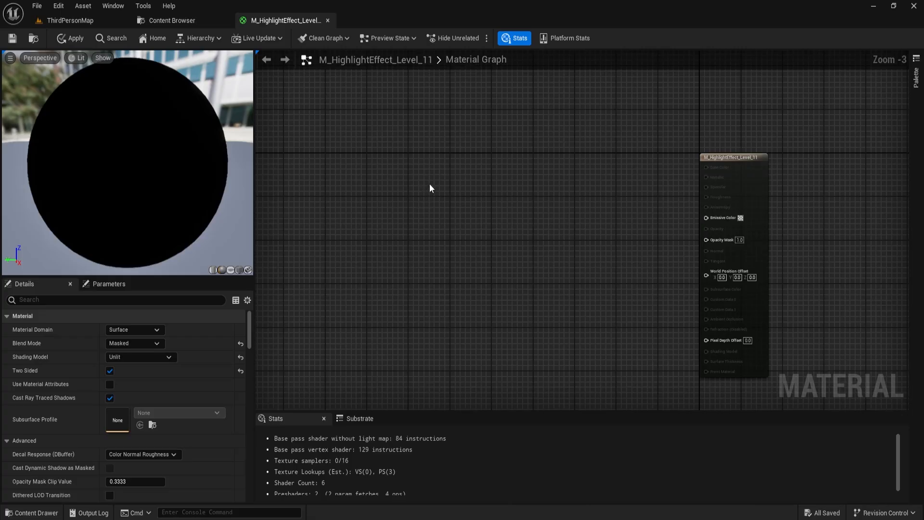
{"action": "right_click", "coordinate": [420, 190]}
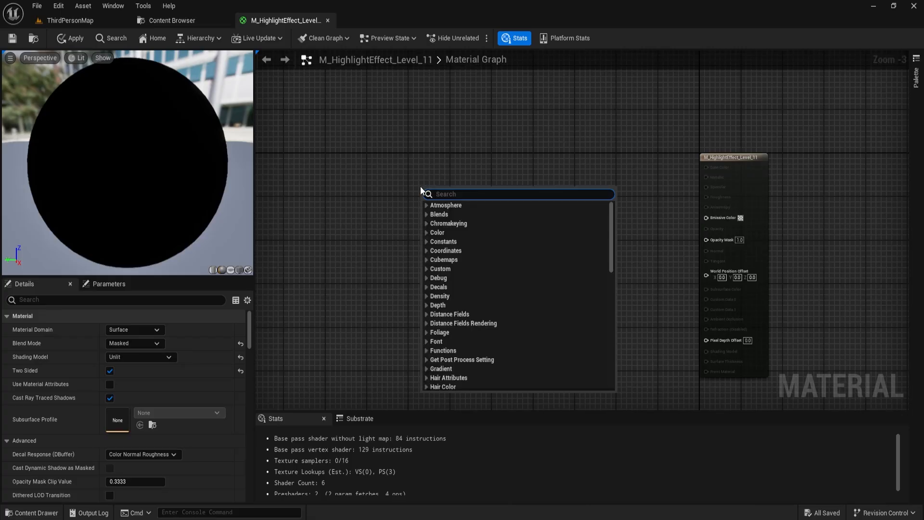
{"action": "type", "text": "named"}
{"action": "key", "text": "Return"}
{"action": "scroll", "coordinate": [435, 206], "scroll_direction": "up", "scroll_amount": 3}
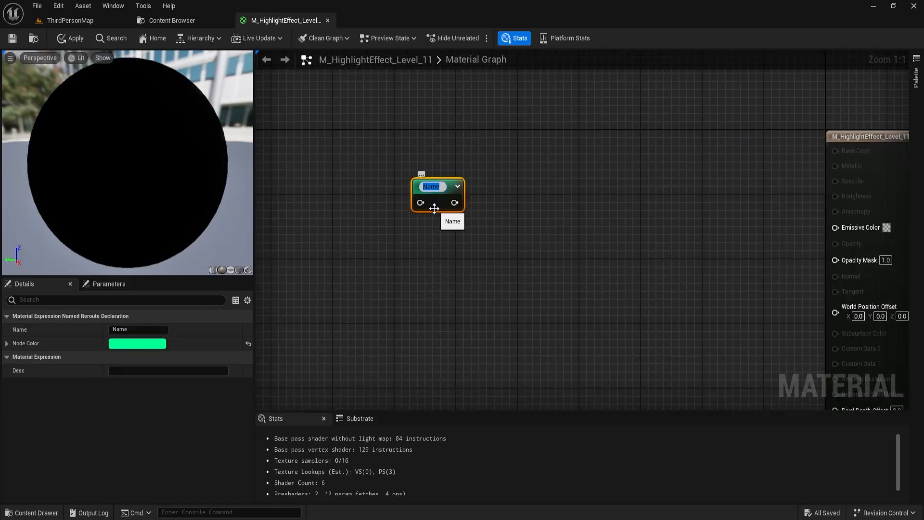
{"action": "type", "text": "Texture"}
{"action": "key", "text": "Return"}
Step: Add a Switch node before the Texture reroute and connect its output to the reroute's input
{"action": "right_click_drag", "start_coordinate": [422, 171], "coordinate": [536, 173]}
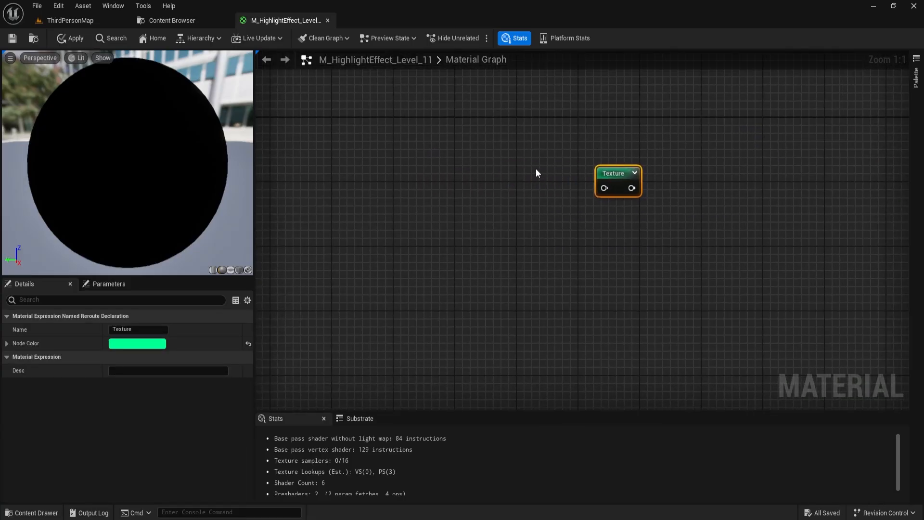
{"action": "right_click", "coordinate": [440, 178]}
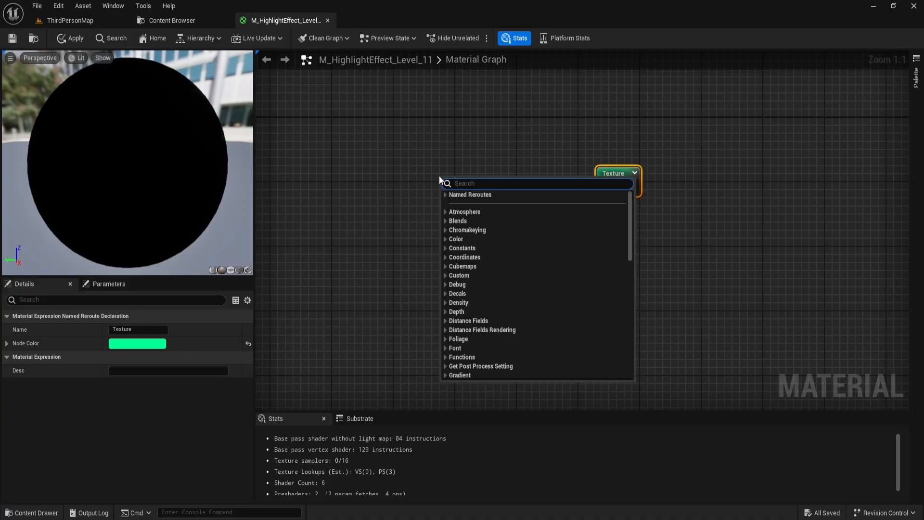
{"action": "type", "text": "switch"}
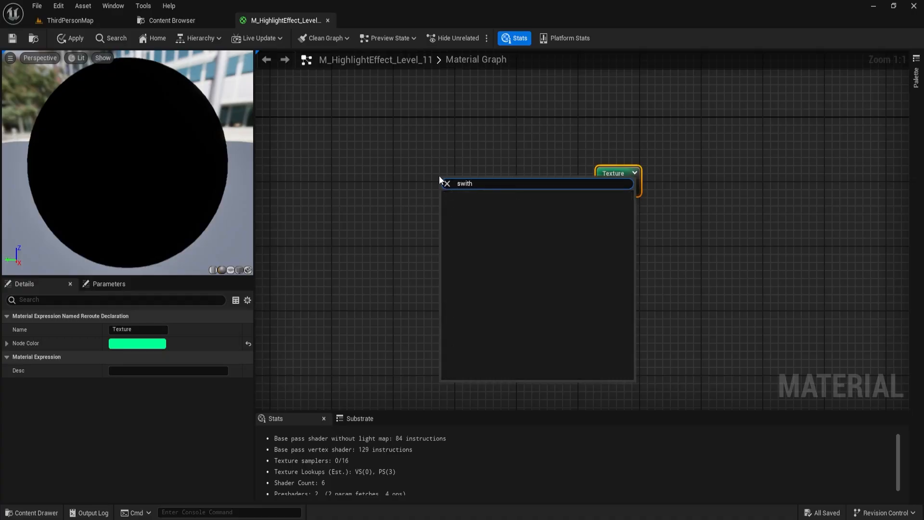
{"action": "key", "text": "Return"}
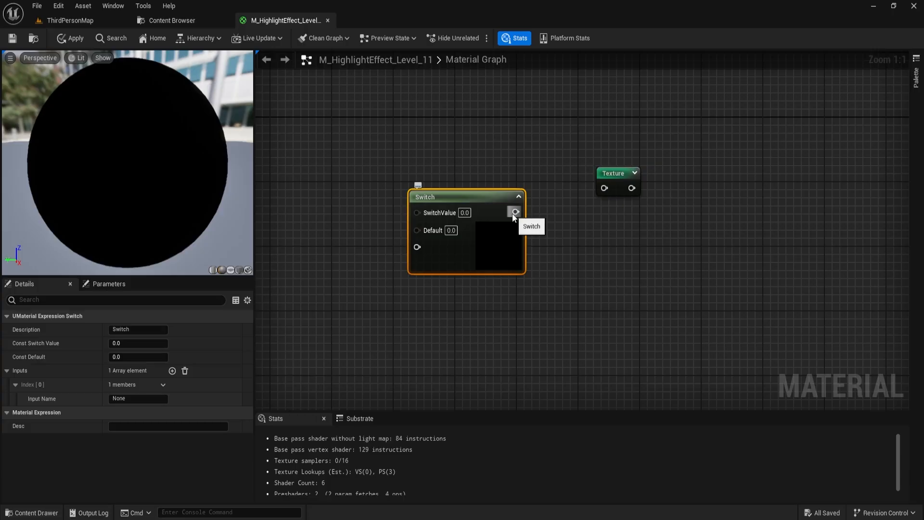
{"action": "left_click_drag", "start_coordinate": [515, 212], "coordinate": [531, 179]}
Step: Create a scalar parameter named Effect and connect it to the Switch node's SwitchValue input
{"action": "right_click_drag", "start_coordinate": [334, 179], "coordinate": [437, 187]}
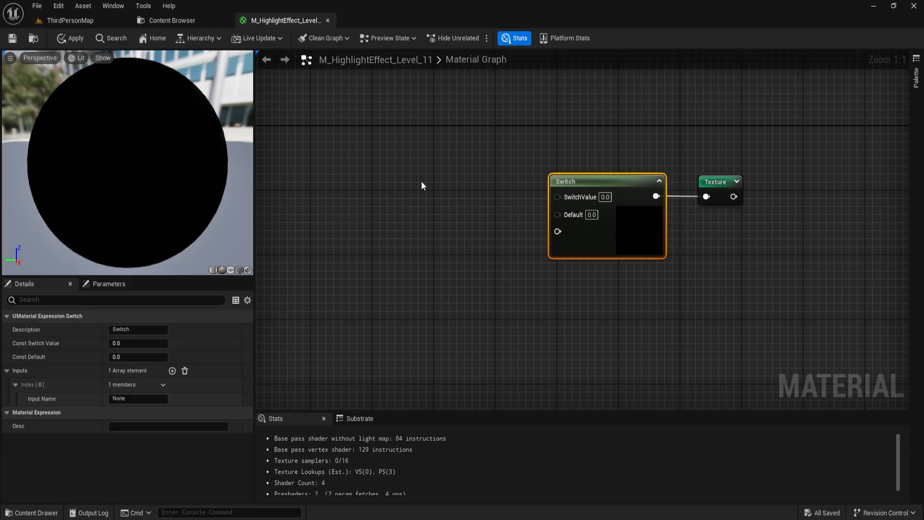
{"action": "left_click", "coordinate": [422, 186]}
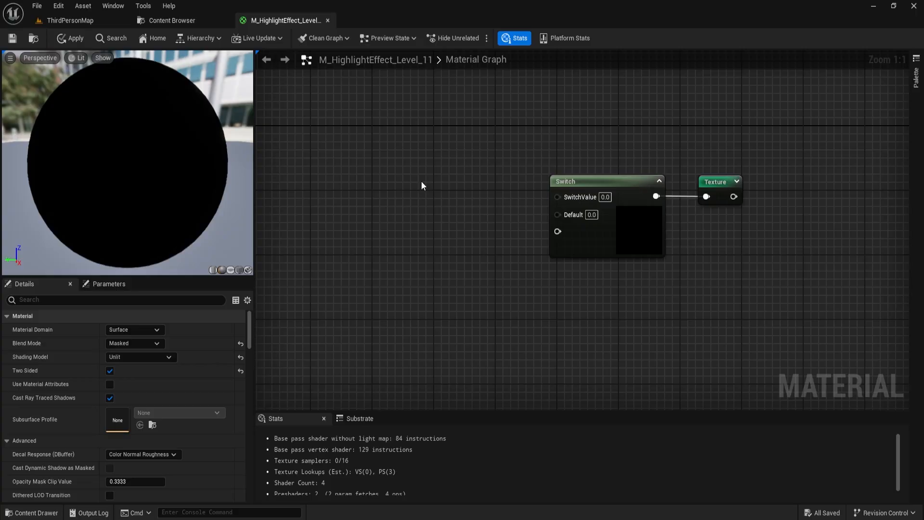
{"action": "key", "text": "s"}
{"action": "left_click", "coordinate": [421, 182]}
{"action": "type", "text": "sssss"}
{"action": "key", "text": "ctrl+a"}
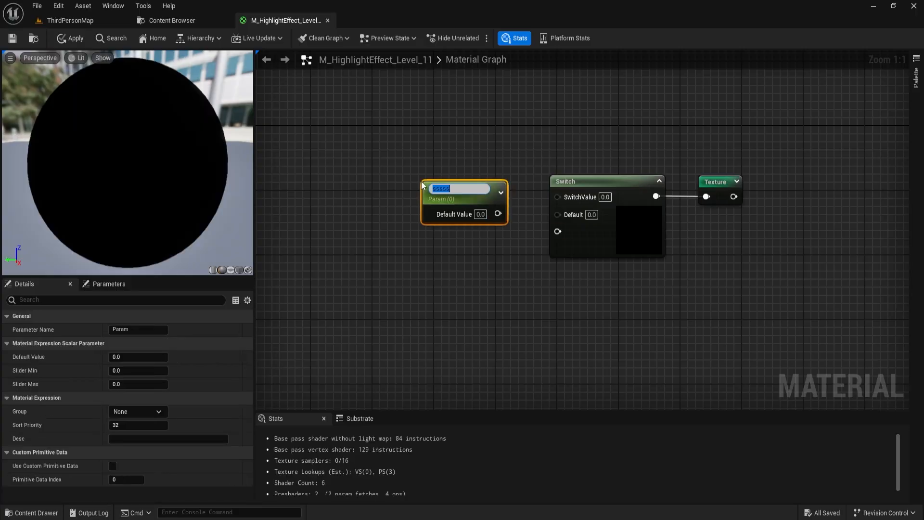
{"action": "type", "text": "Effect"}
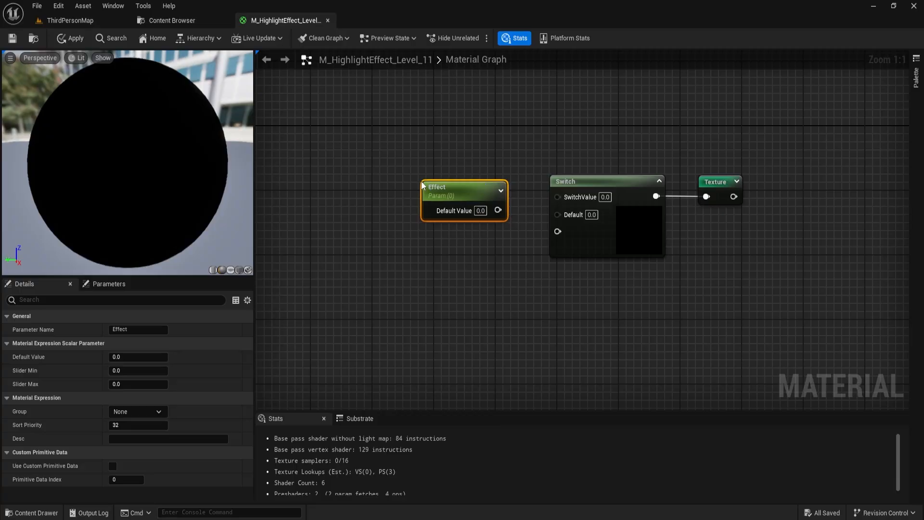
{"action": "key", "text": "Return"}
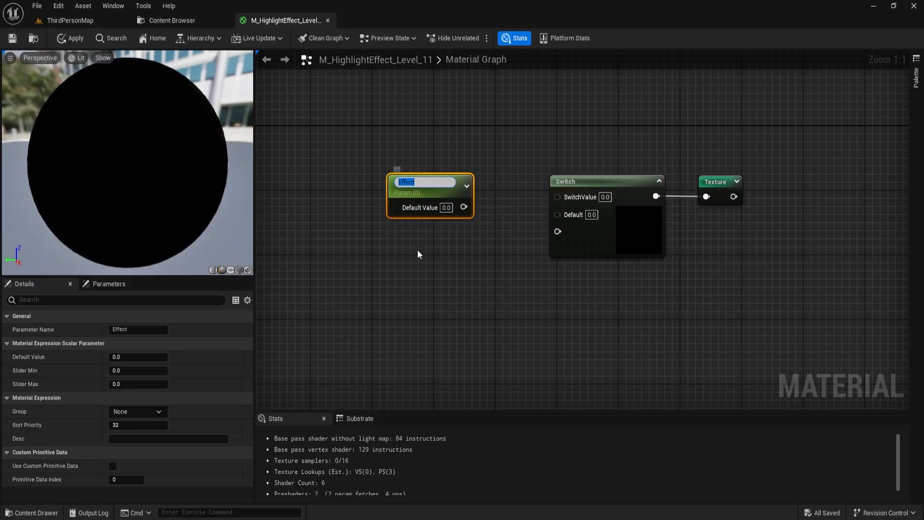
{"action": "left_click", "coordinate": [417, 250]}
{"action": "left_click_drag", "start_coordinate": [463, 203], "coordinate": [596, 198]}
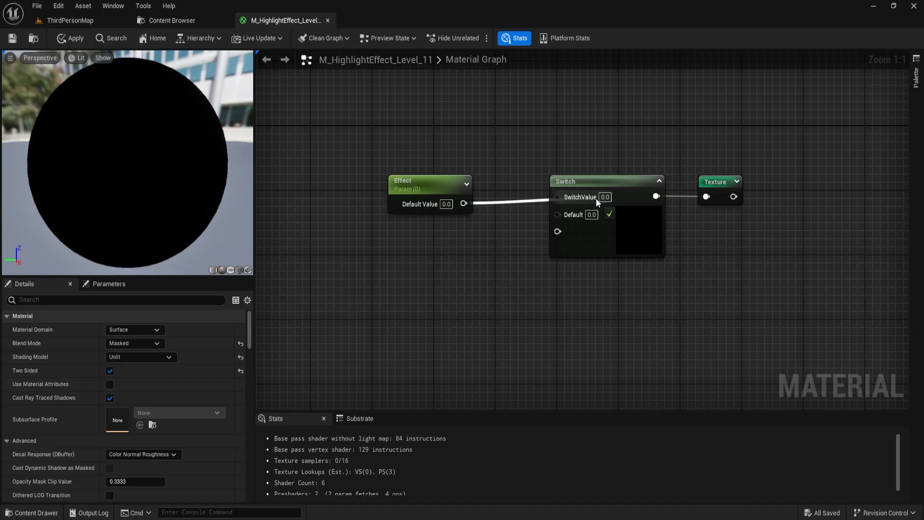
Step: Straighten the connections between the Effect, Switch and Texture nodes
{"action": "right_click_drag", "start_coordinate": [442, 273], "coordinate": [484, 256]}
{"action": "left_click_drag", "start_coordinate": [394, 130], "coordinate": [759, 237]}
{"action": "key", "text": "q"}
{"action": "left_click", "coordinate": [464, 238]}
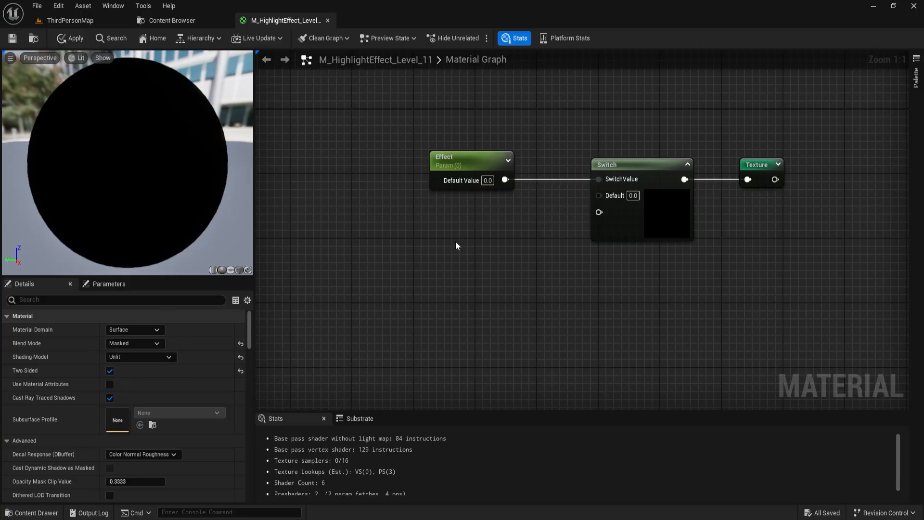
Step: Add a Texture Sample node below the Effect parameter and assign the game_wind_noise texture to it
{"action": "left_click", "coordinate": [433, 241]}
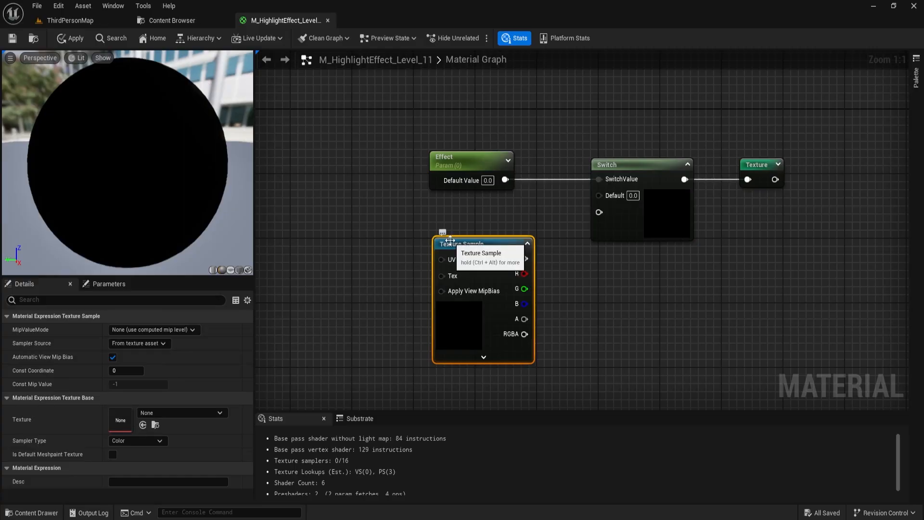
{"action": "left_click_drag", "start_coordinate": [451, 240], "coordinate": [446, 226]}
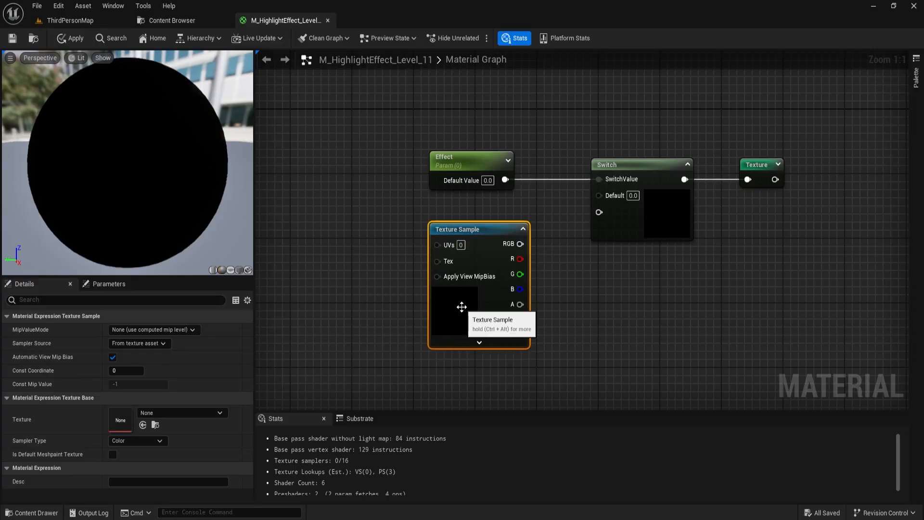
{"action": "left_click", "coordinate": [204, 413]}
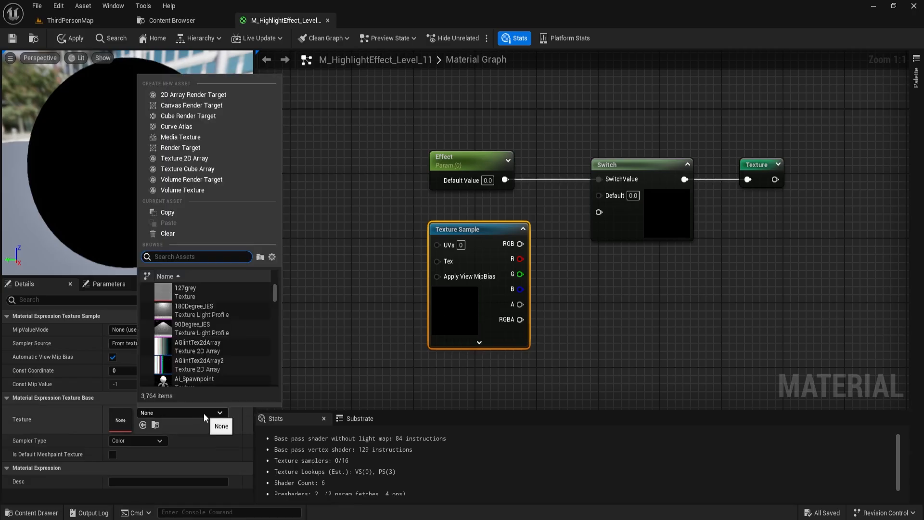
{"action": "type", "text": "game "}
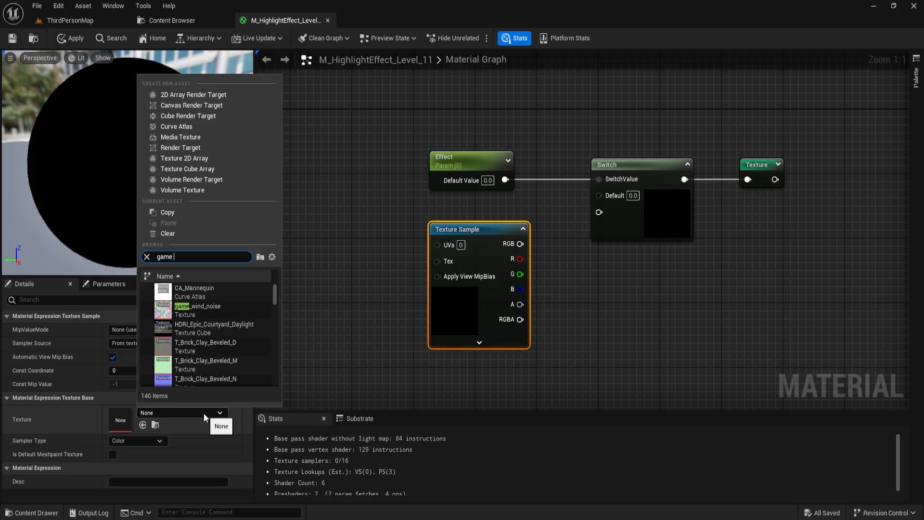
{"action": "type", "text": "wi"}
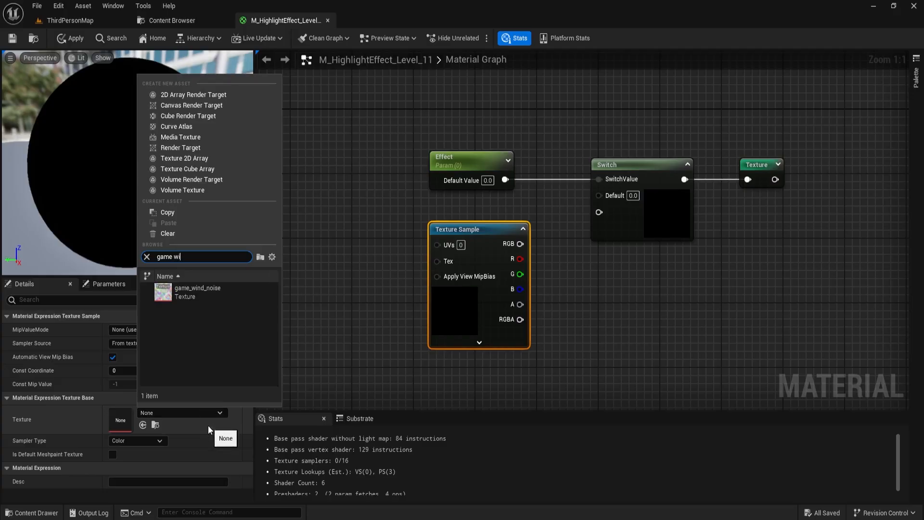
{"action": "left_click", "coordinate": [198, 291]}
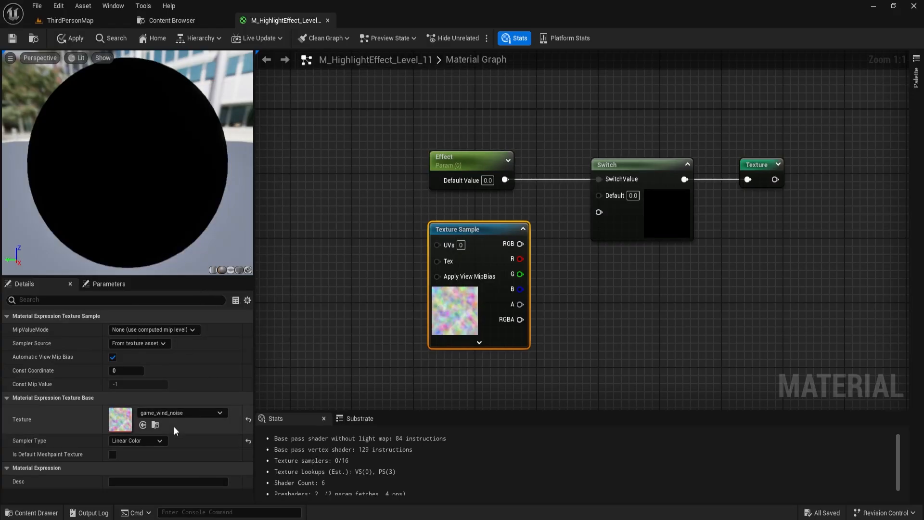
Step: Connect the Texture Sample's RGB output to the Switch's Default and unnamed inputs, and name the unnamed input Effect1
{"action": "right_click_drag", "start_coordinate": [566, 290], "coordinate": [513, 295]}
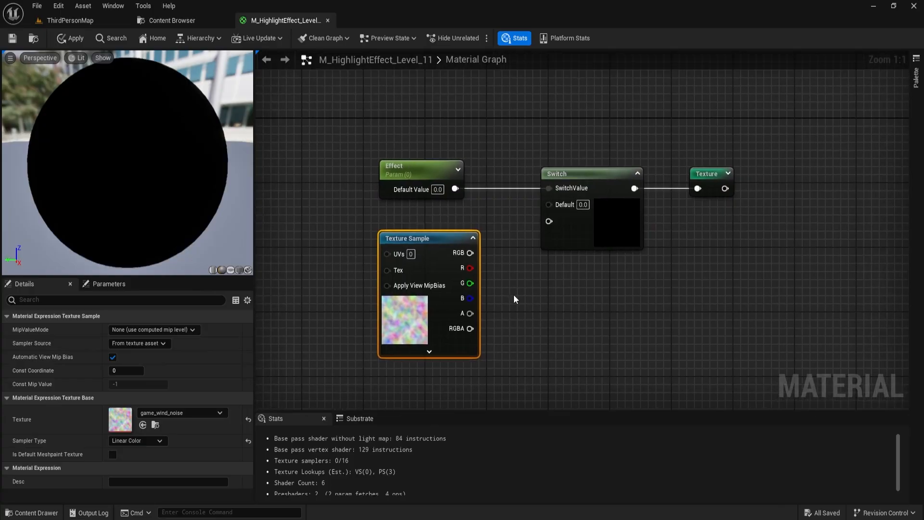
{"action": "left_click_drag", "start_coordinate": [470, 254], "coordinate": [559, 218]}
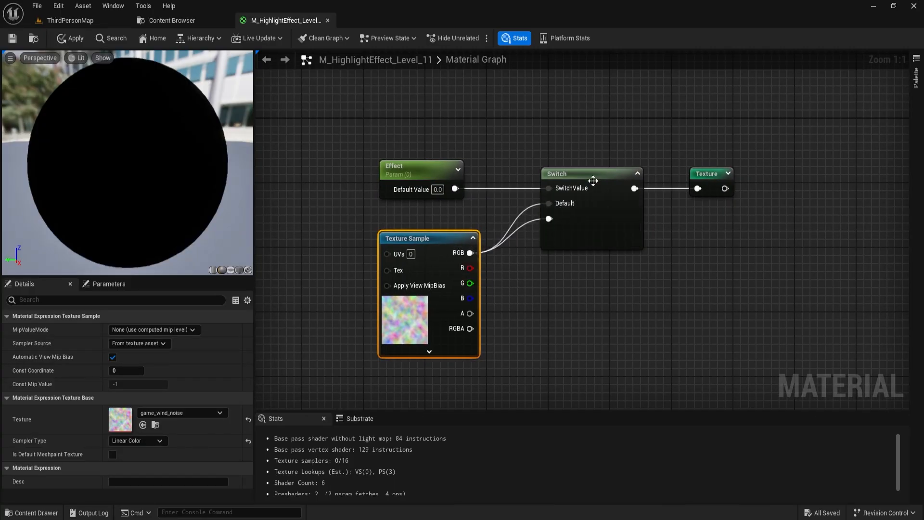
{"action": "left_click", "coordinate": [593, 178]}
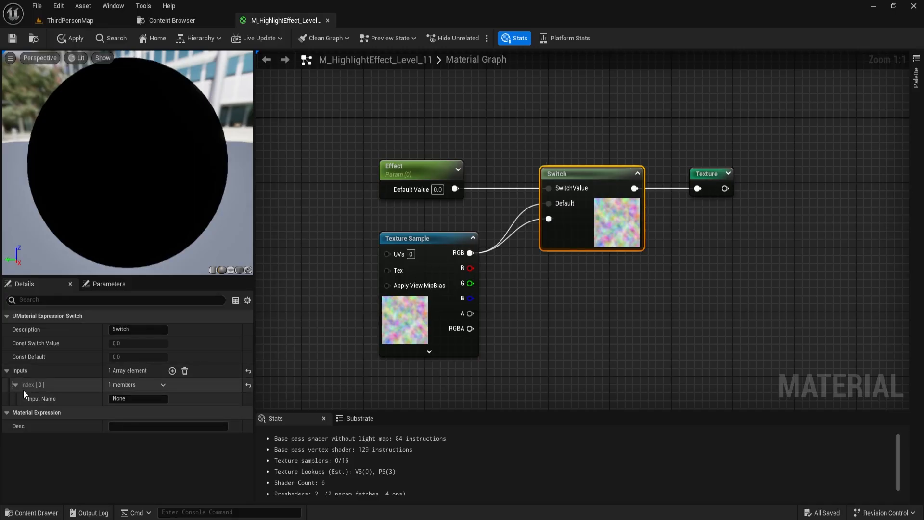
{"action": "left_click", "coordinate": [138, 399]}
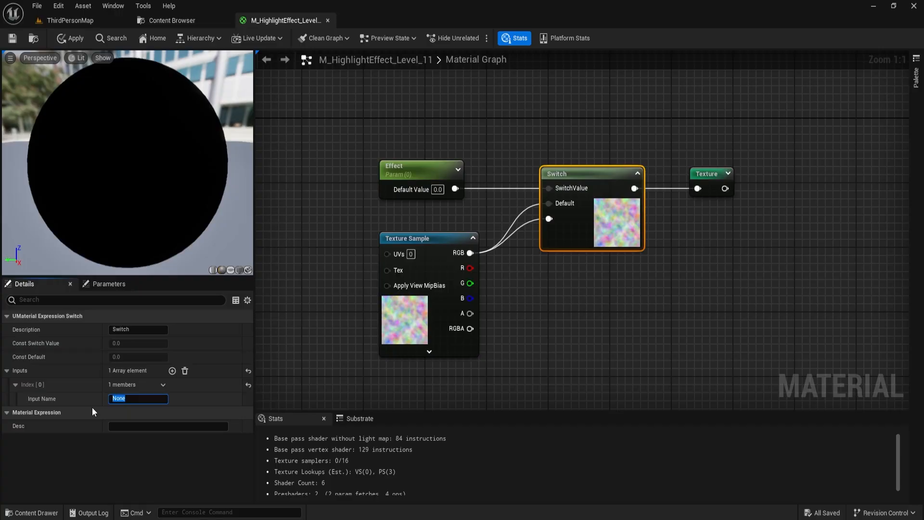
{"action": "type", "text": "Effect1"}
{"action": "key", "text": "Return"}
Step: Add a LocalPosition node ahead of the Texture Sample and connect its Local Position output to input A of a new Multiply node
{"action": "right_click_drag", "start_coordinate": [452, 227], "coordinate": [510, 228]}
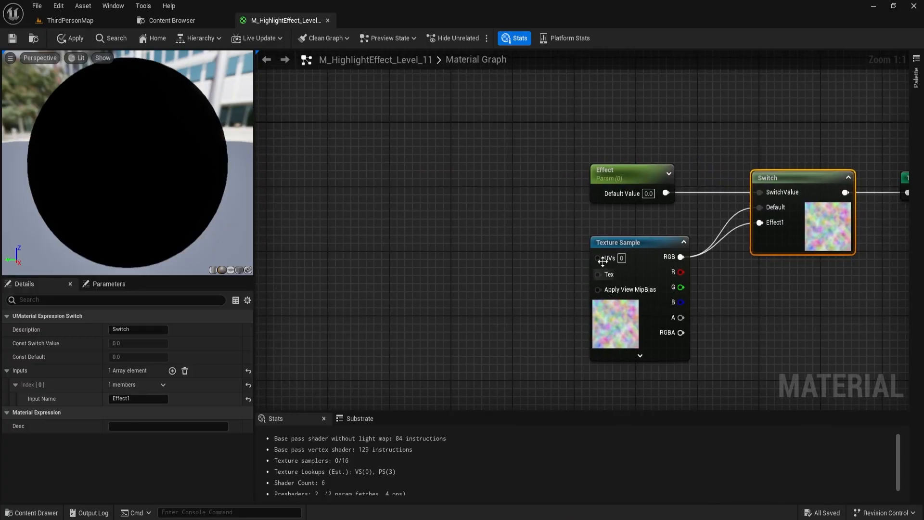
{"action": "right_click_drag", "start_coordinate": [619, 189], "coordinate": [473, 194]}
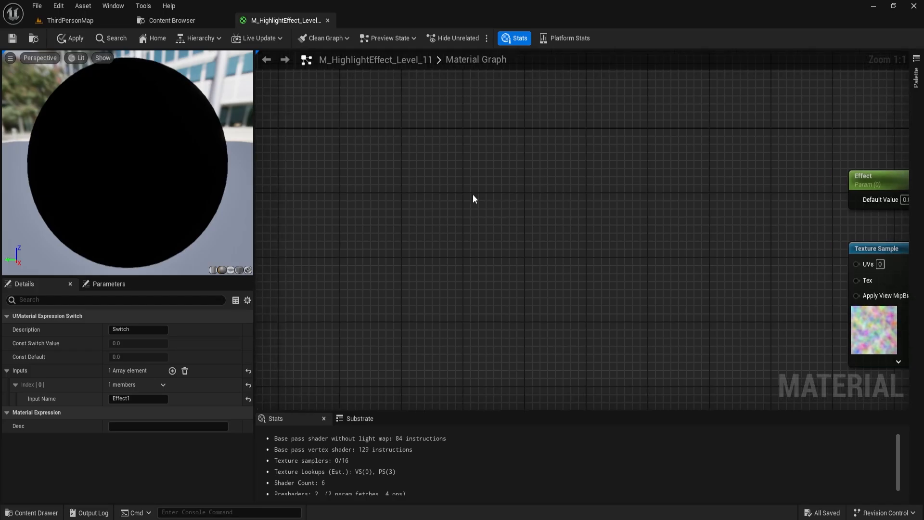
{"action": "right_click", "coordinate": [429, 192]}
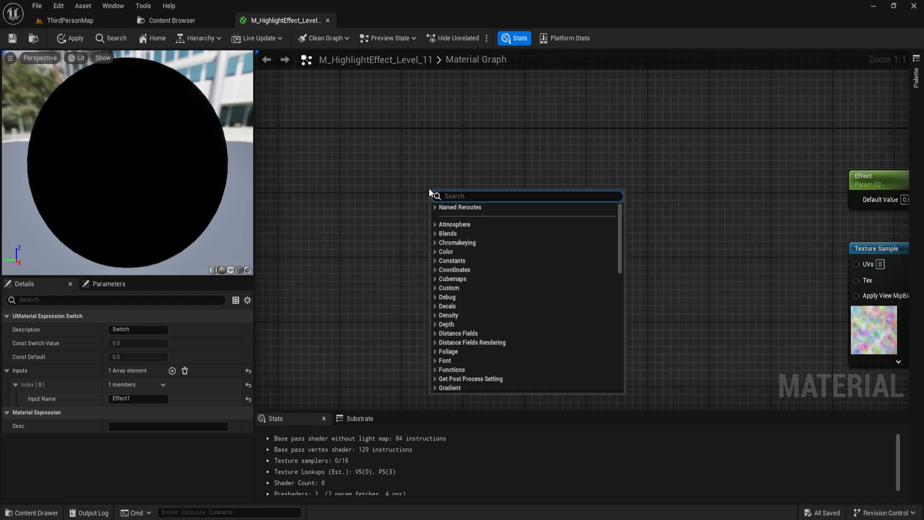
{"action": "type", "text": "local"}
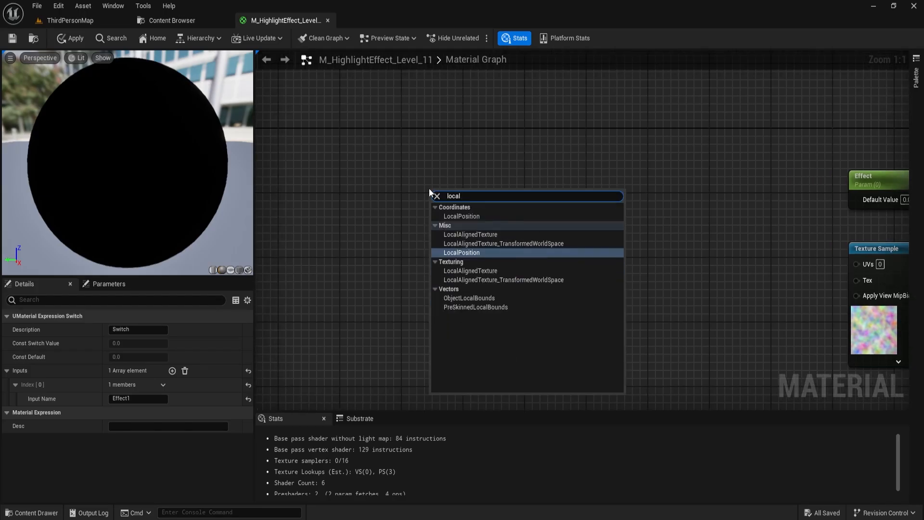
{"action": "key", "text": "Return"}
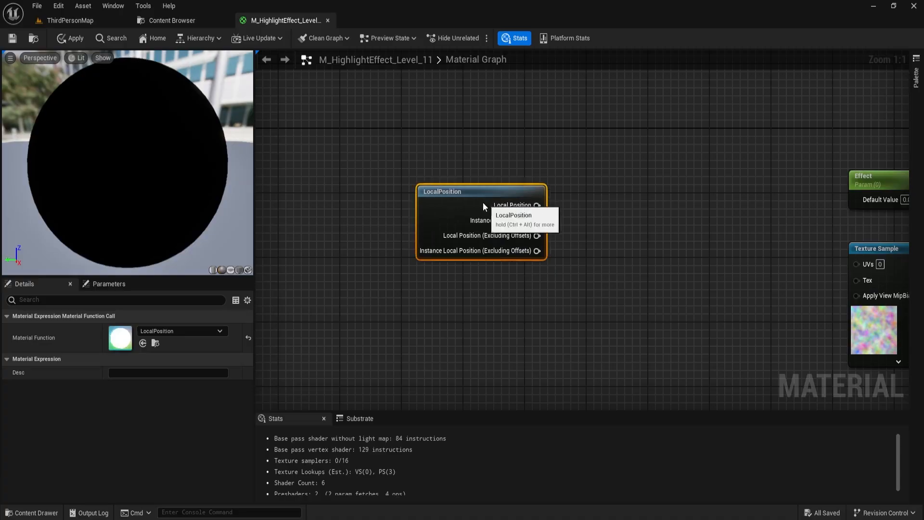
{"action": "left_click_drag", "start_coordinate": [483, 202], "coordinate": [414, 199]}
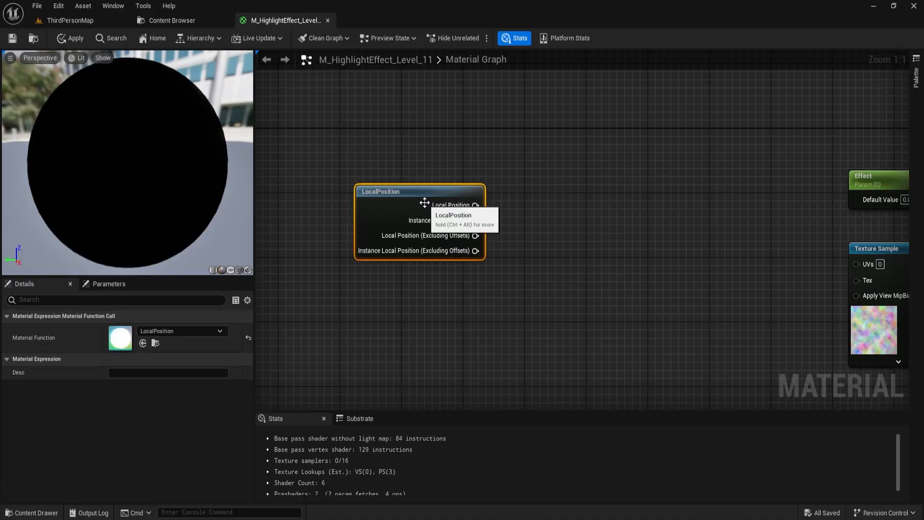
{"action": "left_click", "coordinate": [528, 197]}
{"action": "left_click_drag", "start_coordinate": [474, 205], "coordinate": [539, 214]}
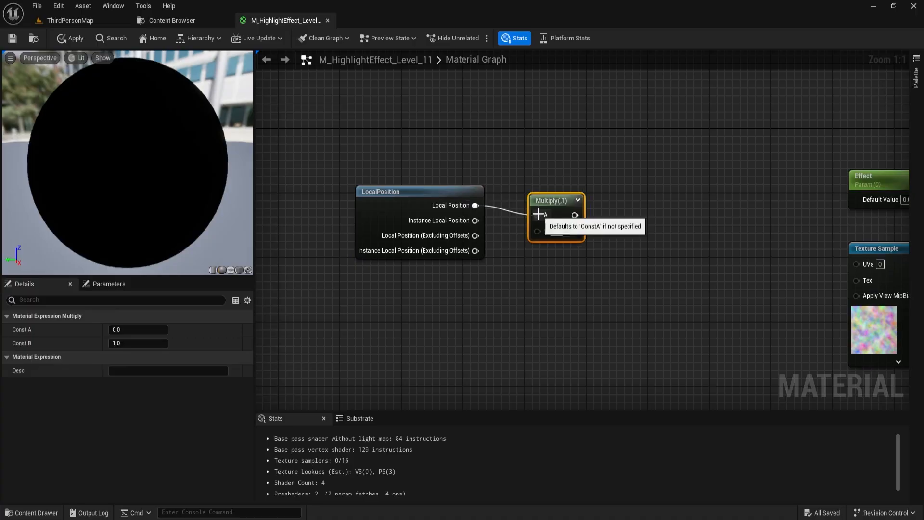
Step: Create a scalar parameter named UV below the LocalPosition node with a default value of 0.01
{"action": "left_click", "coordinate": [424, 295]}
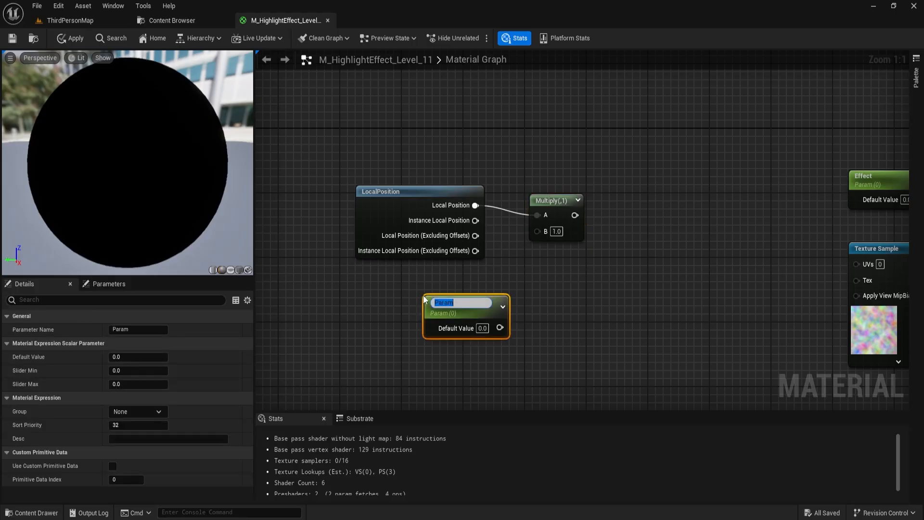
{"action": "type", "text": "UV"}
{"action": "key", "text": "Return"}
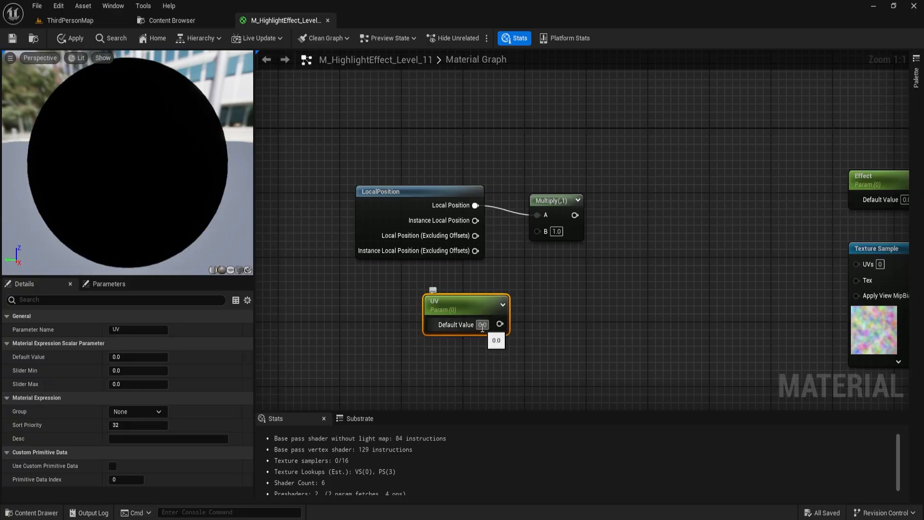
{"action": "type", "text": "0.01"}
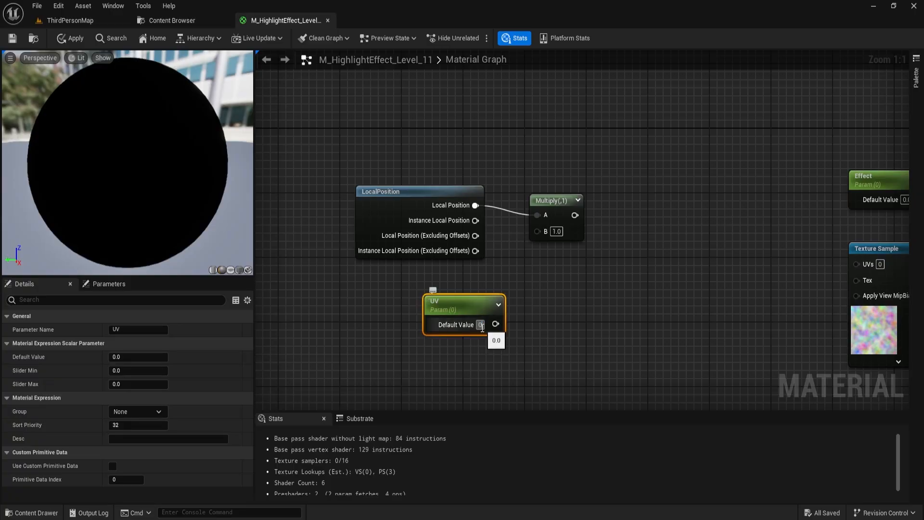
{"action": "key", "text": "Return"}
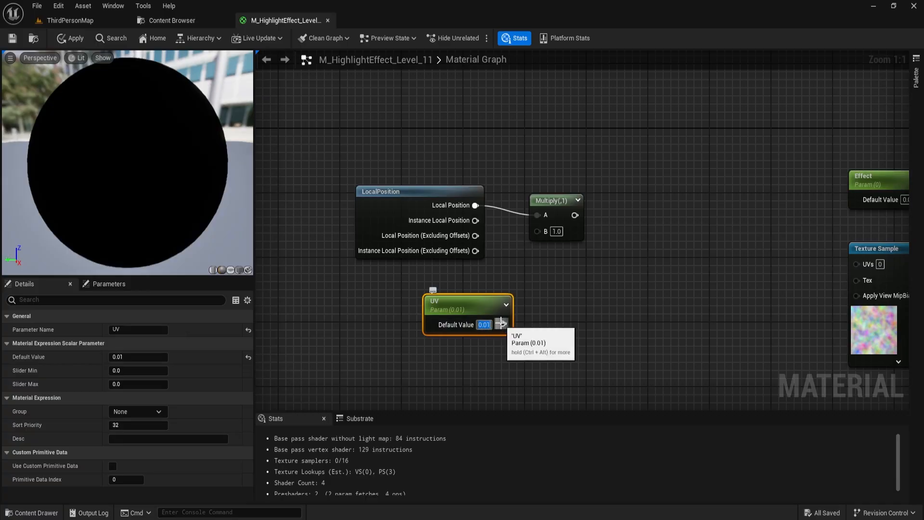
Step: Connect the UV parameter to the Multiply node's B input and straighten the wire between LocalPosition and Multiply
{"action": "left_click_drag", "start_coordinate": [503, 323], "coordinate": [546, 230]}
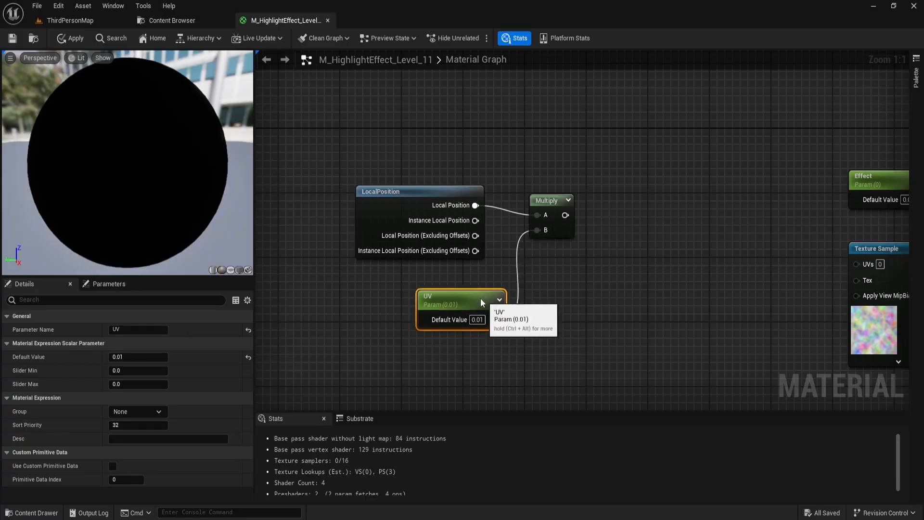
{"action": "left_click_drag", "start_coordinate": [481, 299], "coordinate": [451, 286]}
{"action": "left_click_drag", "start_coordinate": [362, 161], "coordinate": [574, 254]}
{"action": "key", "text": "q"}
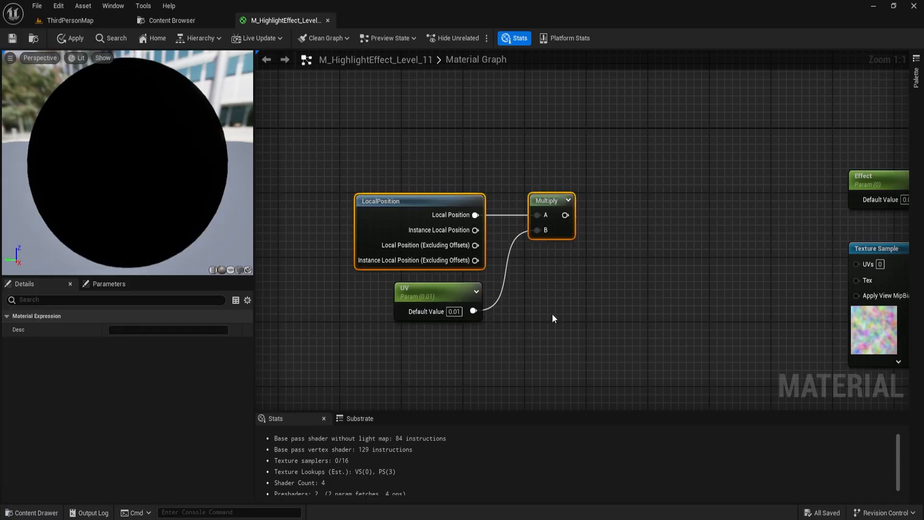
{"action": "left_click", "coordinate": [553, 313]}
Step: Add a ComponentMask node fed by the Multiply output and line it up with the Multiply node
{"action": "right_click_drag", "start_coordinate": [642, 258], "coordinate": [538, 294]}
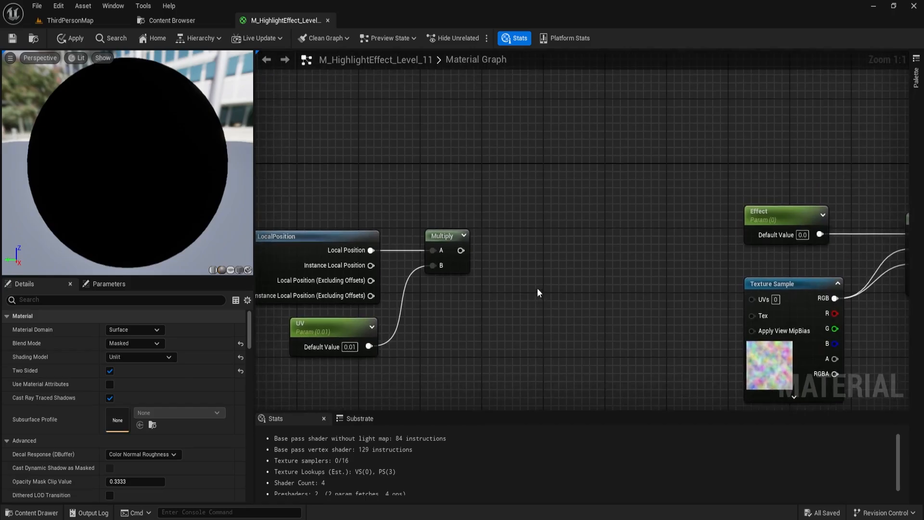
{"action": "left_click_drag", "start_coordinate": [461, 250], "coordinate": [504, 244]}
{"action": "type", "text": "mask"}
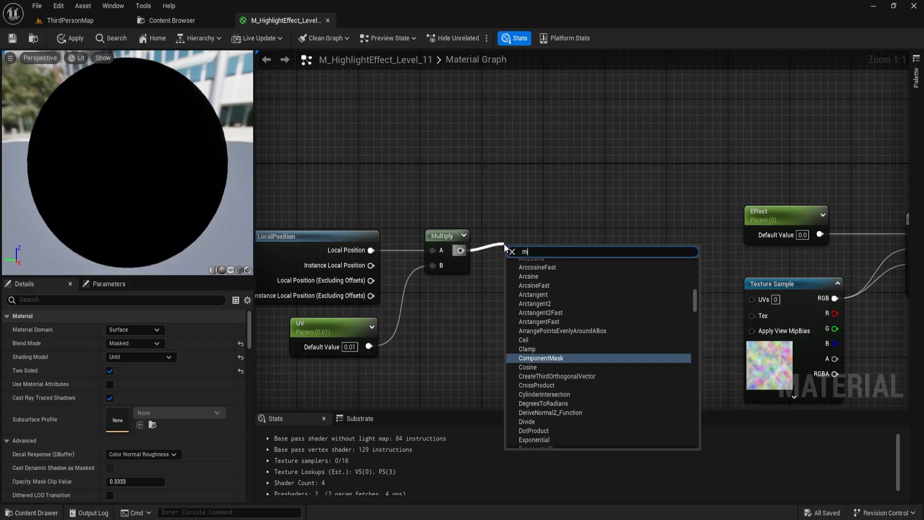
{"action": "key", "text": "Return"}
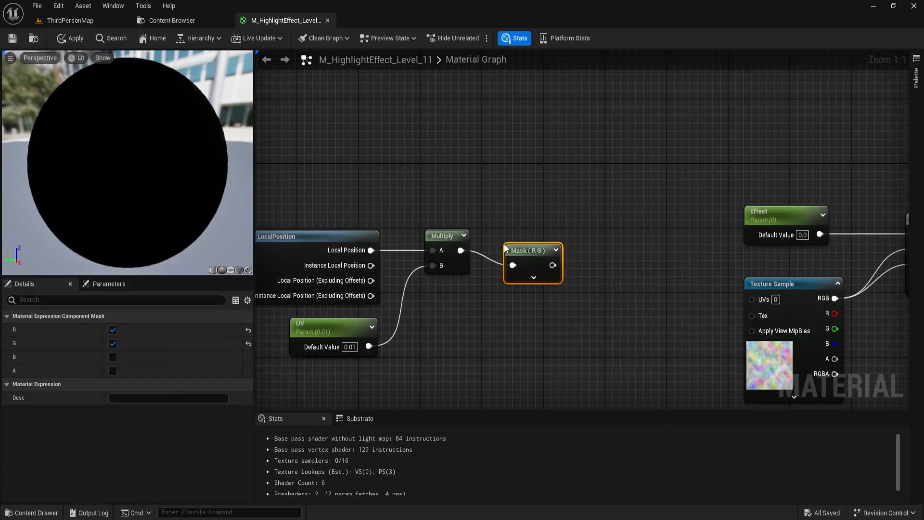
{"action": "left_click_drag", "start_coordinate": [520, 250], "coordinate": [505, 235]}
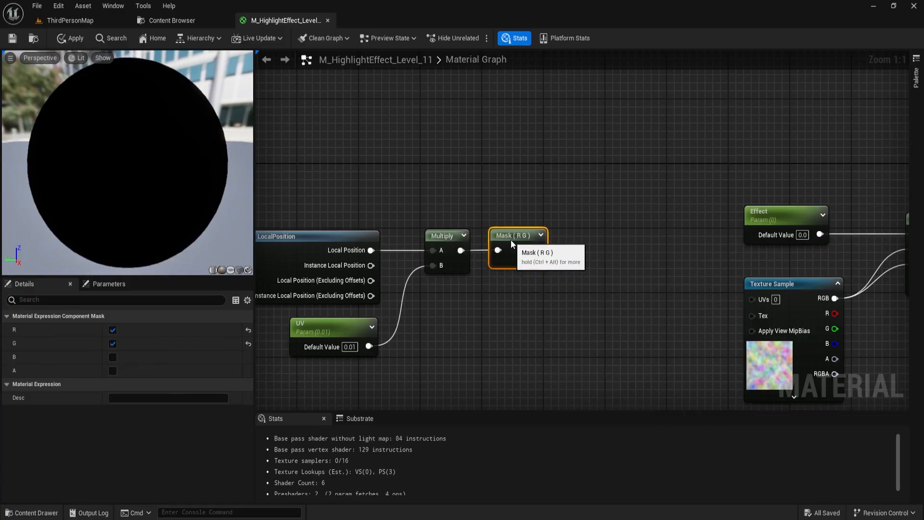
{"action": "left_click", "coordinate": [113, 357]}
{"action": "left_click", "coordinate": [113, 343]}
{"action": "right_click_drag", "start_coordinate": [525, 308], "coordinate": [554, 293]}
{"action": "left_click", "coordinate": [248, 357]}
{"action": "left_click", "coordinate": [112, 343]}
{"action": "left_click", "coordinate": [493, 308]}
Step: Set the Mask node to pass the R and B channels instead of R and G
{"action": "left_click", "coordinate": [559, 220]}
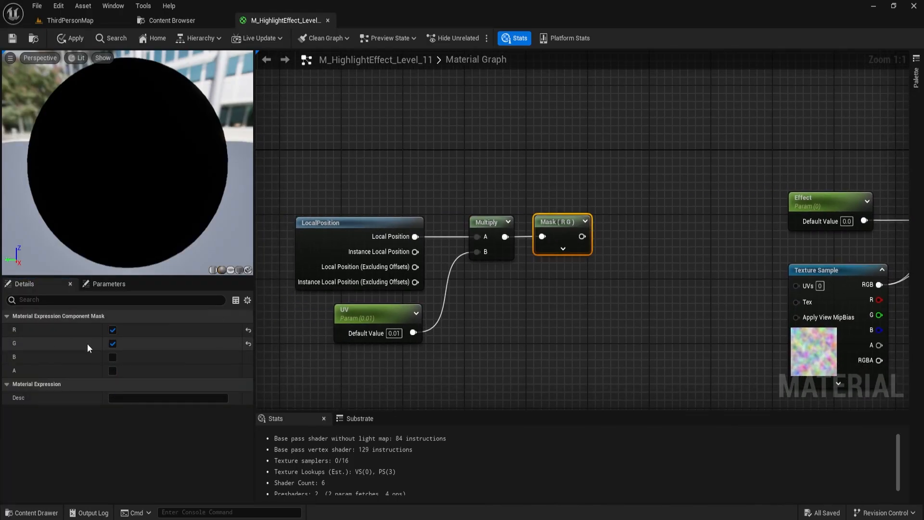
{"action": "left_click", "coordinate": [112, 344]}
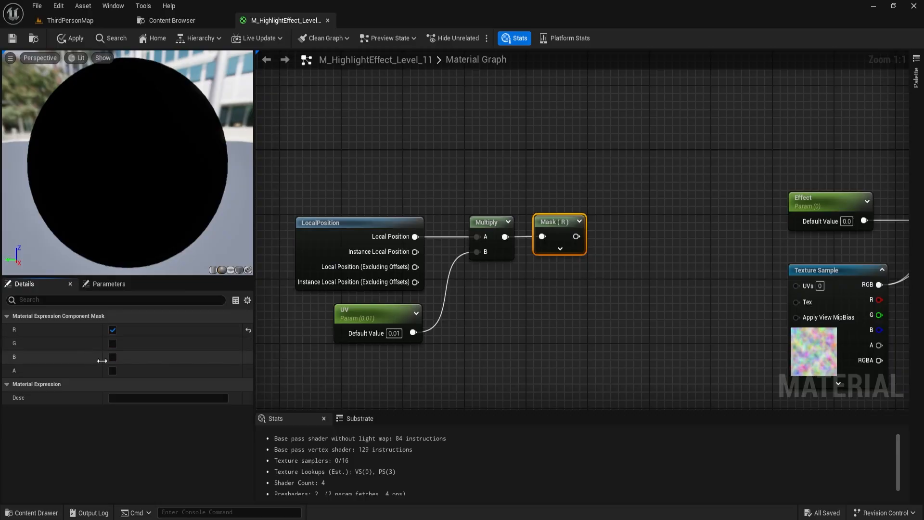
{"action": "left_click", "coordinate": [113, 358]}
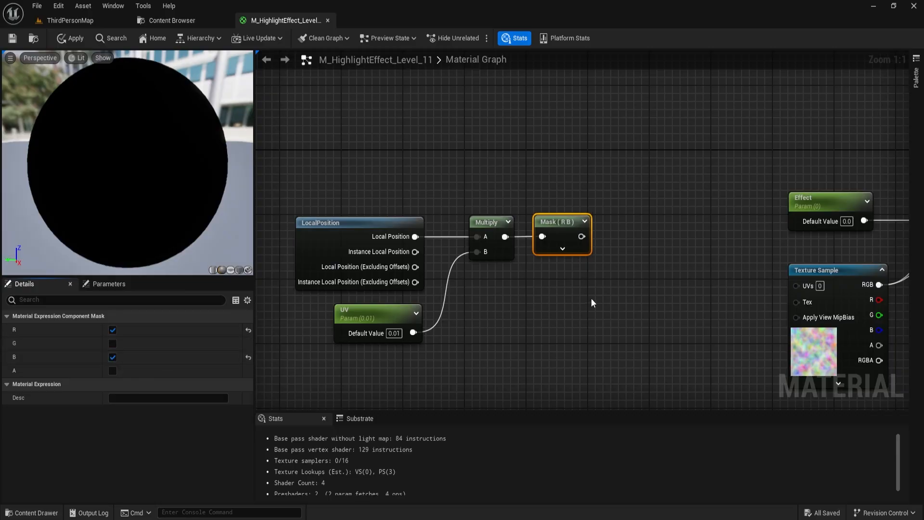
Step: Add a Panner node after the Mask and connect the Mask output to its Coordinate input
{"action": "right_click_drag", "start_coordinate": [591, 300], "coordinate": [500, 302]}
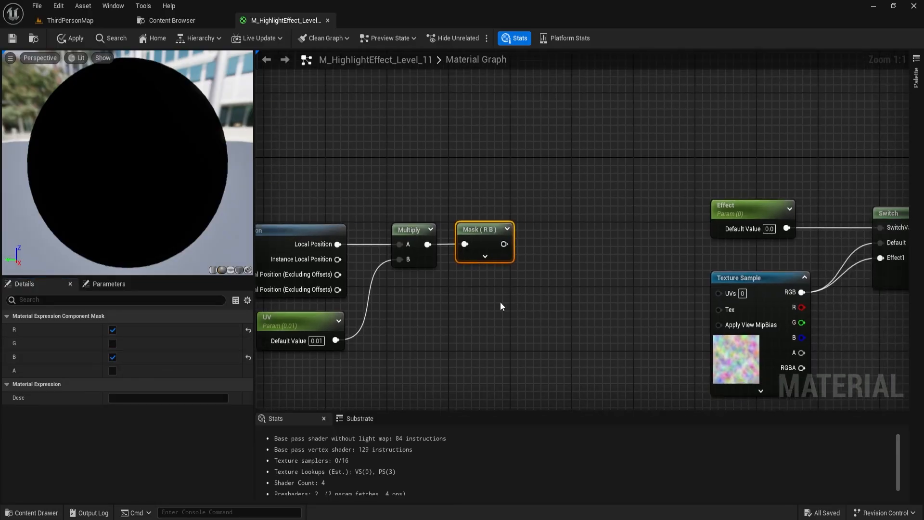
{"action": "right_click", "coordinate": [563, 230]}
{"action": "type", "text": "panner"}
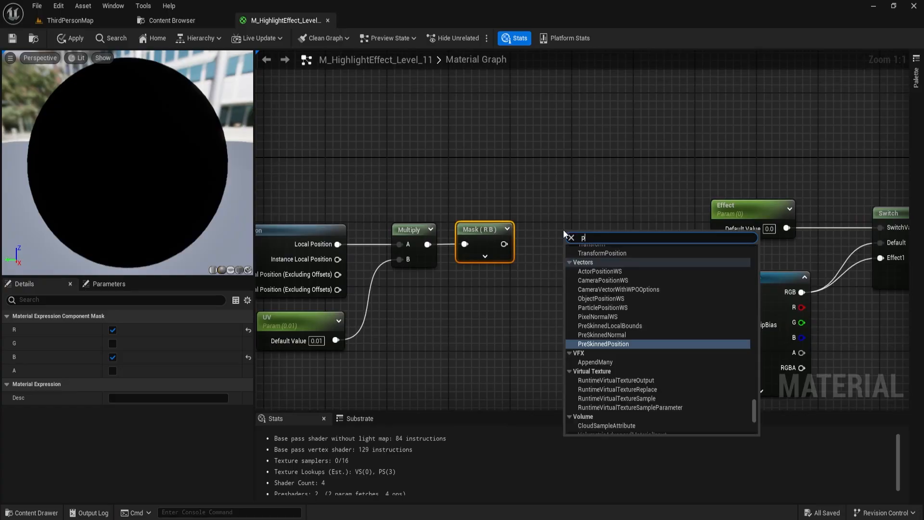
{"action": "key", "text": "Return"}
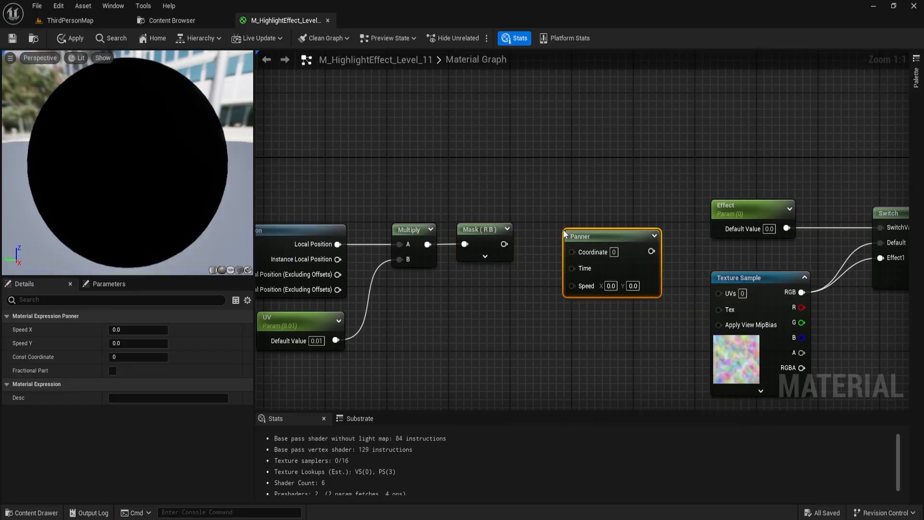
{"action": "left_click_drag", "start_coordinate": [510, 241], "coordinate": [590, 249]}
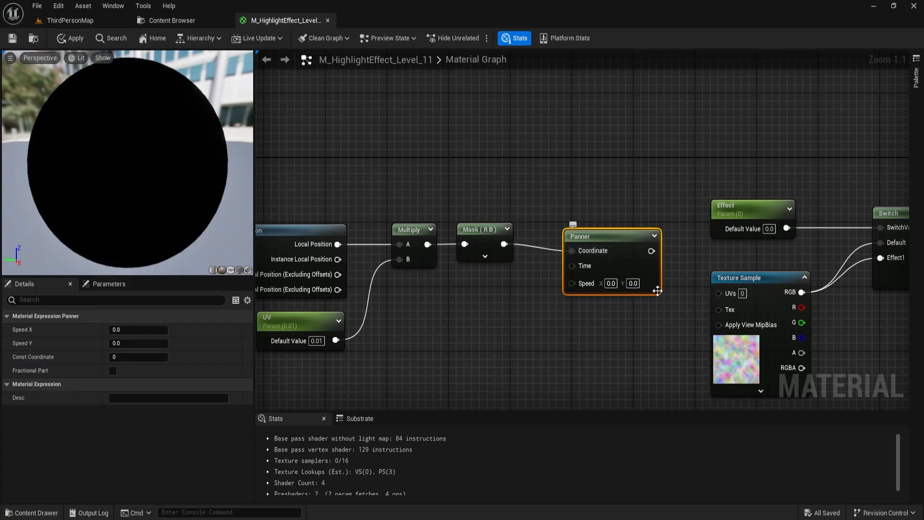
Step: Set the Panner's Y speed to -0.4
{"action": "left_click", "coordinate": [633, 283]}
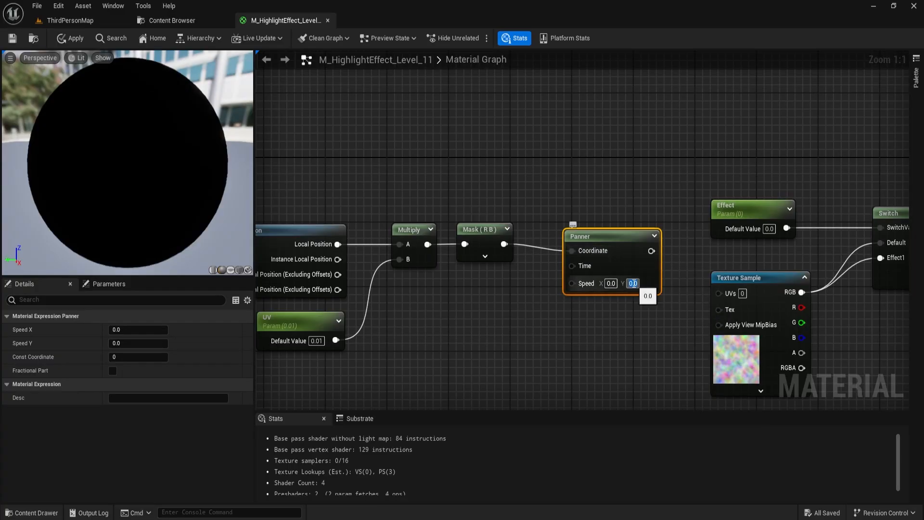
{"action": "type", "text": "-"}
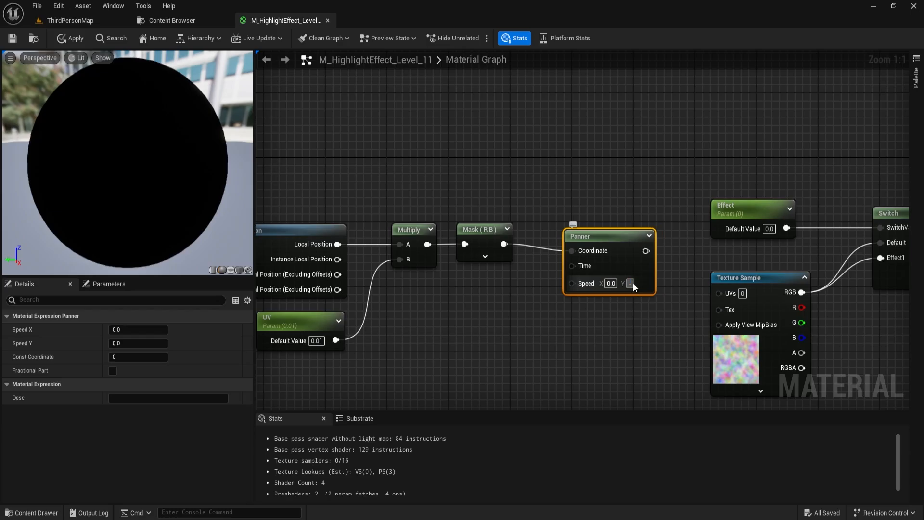
{"action": "type", "text": "0.4"}
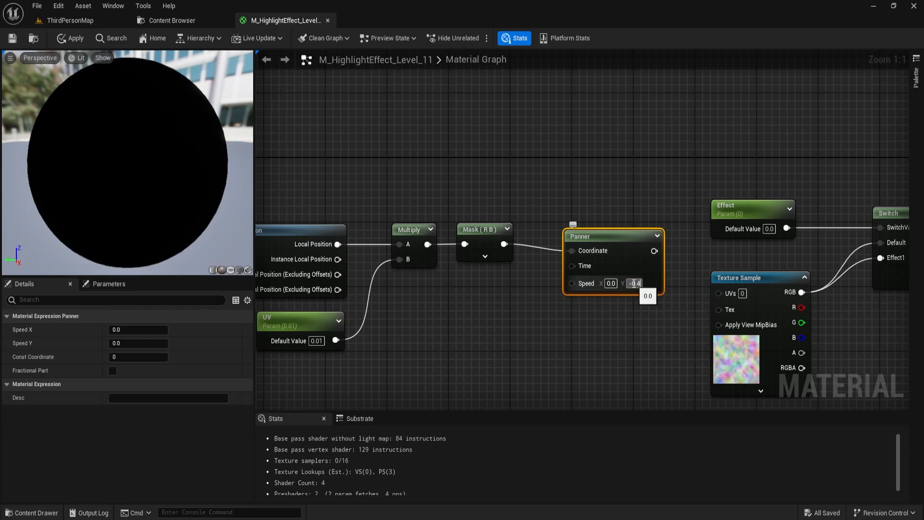
{"action": "key", "text": "Return"}
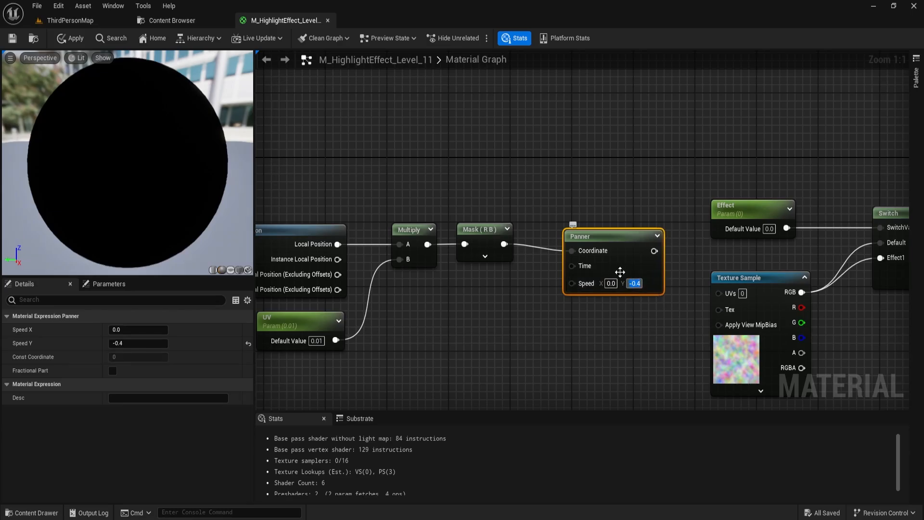
Step: Move the local position node chain, including the Panner, farther away from the Effect and Texture Sample nodes
{"action": "scroll", "coordinate": [393, 169], "scroll_direction": "down", "scroll_amount": 2}
{"action": "left_click_drag", "start_coordinate": [378, 175], "coordinate": [682, 326]}
{"action": "left_click_drag", "start_coordinate": [645, 204], "coordinate": [495, 193]}
{"action": "left_click", "coordinate": [590, 182]}
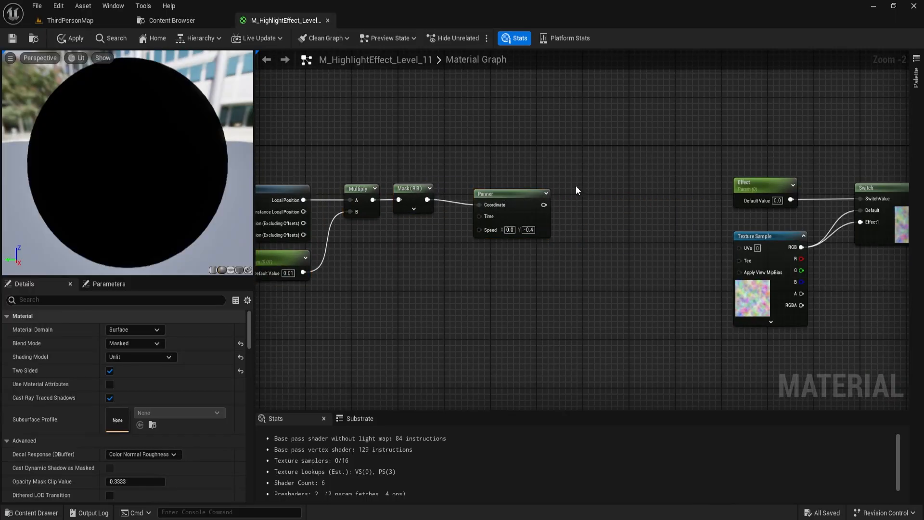
Step: Add a named reroute declaration called Uv after the Panner and connect the Panner output to it
{"action": "scroll", "coordinate": [577, 187], "scroll_direction": "up", "scroll_amount": 2}
{"action": "right_click", "coordinate": [577, 189]}
{"action": "type", "text": "named"}
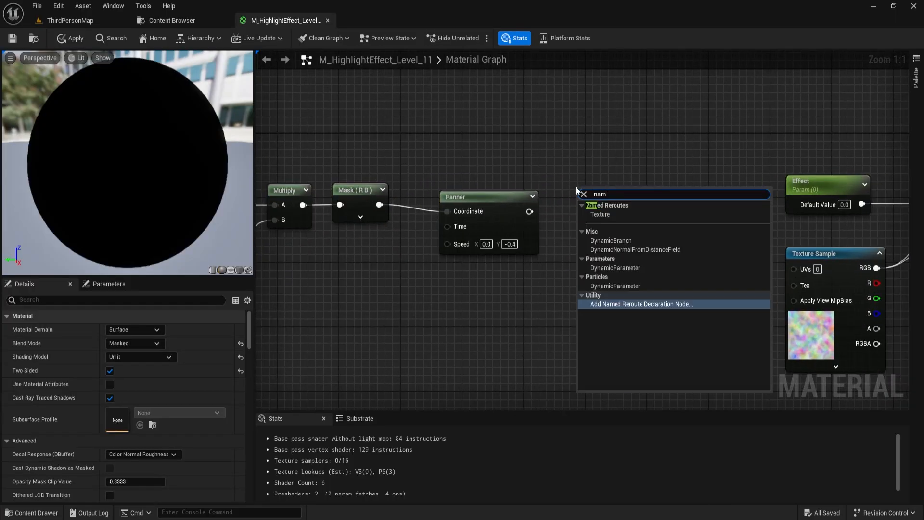
{"action": "key", "text": "Return"}
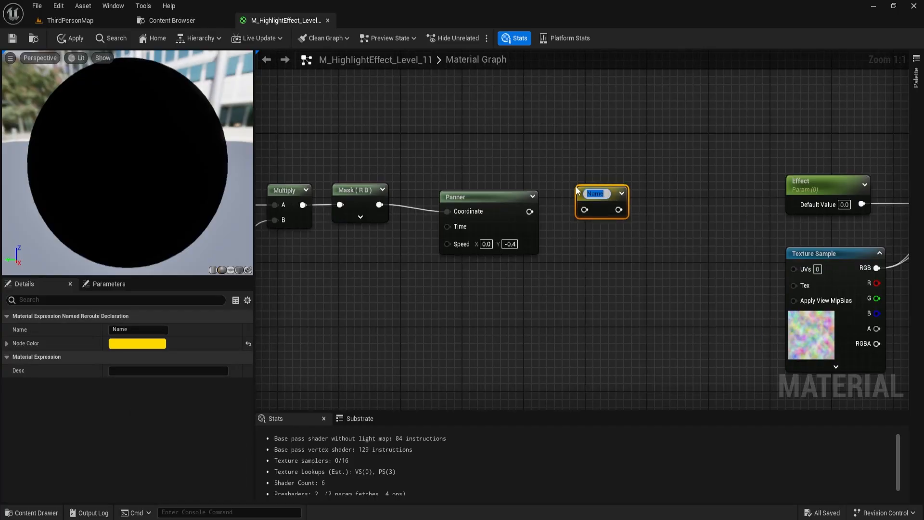
{"action": "type", "text": "Uv"}
{"action": "key", "text": "Return"}
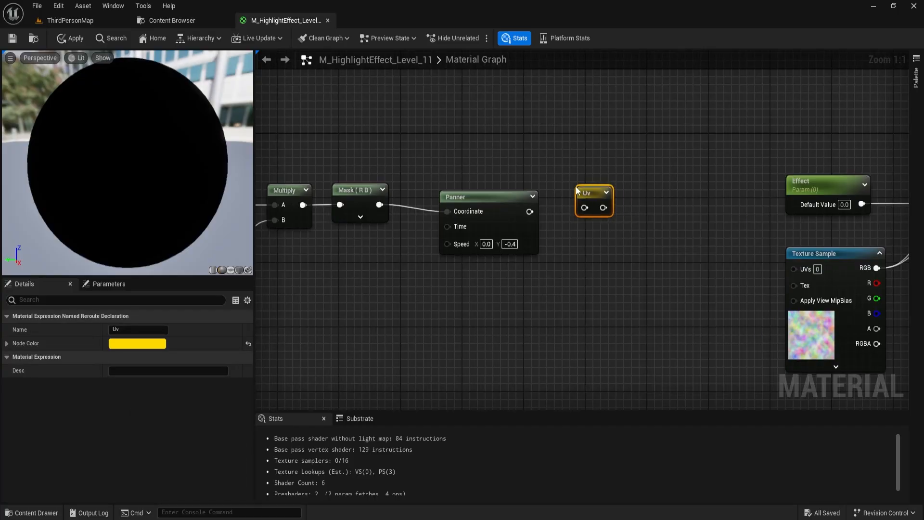
{"action": "left_click_drag", "start_coordinate": [528, 210], "coordinate": [584, 208]}
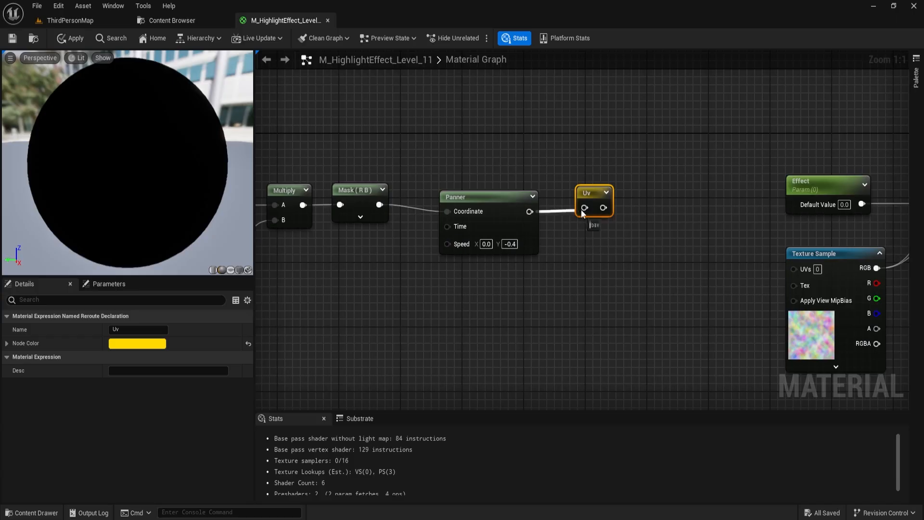
Step: Straighten the connections along the row of nodes from LocalPosition to the Uv reroute
{"action": "scroll", "coordinate": [573, 215], "scroll_direction": "down", "scroll_amount": 4}
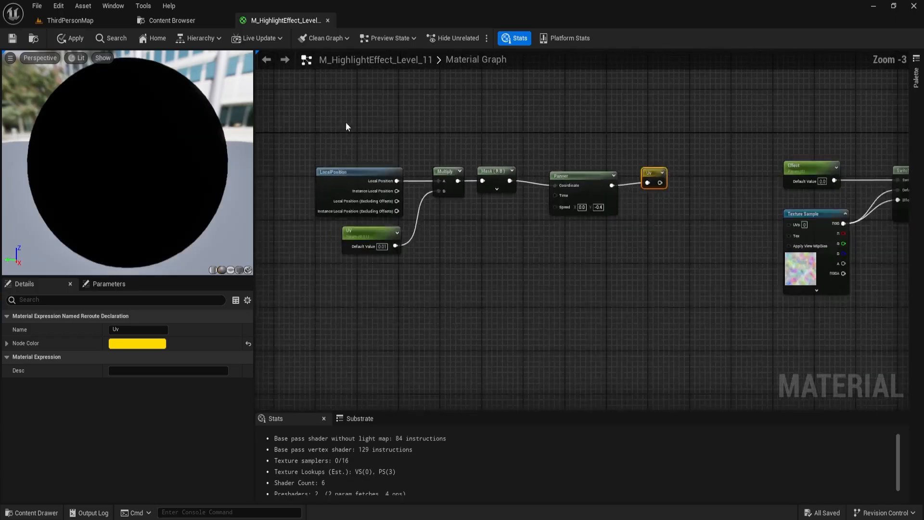
{"action": "left_click_drag", "start_coordinate": [324, 121], "coordinate": [685, 204]}
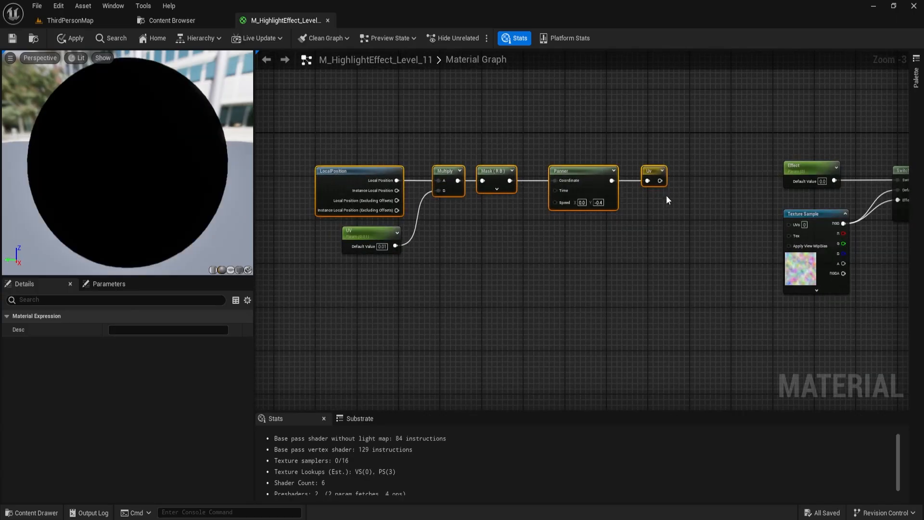
{"action": "left_click", "coordinate": [683, 214]}
Step: Place a Uv reroute usage node beside the Texture Sample, connect it to the UVs input, and straighten the wire
{"action": "scroll", "coordinate": [596, 229], "scroll_direction": "up", "scroll_amount": 4}
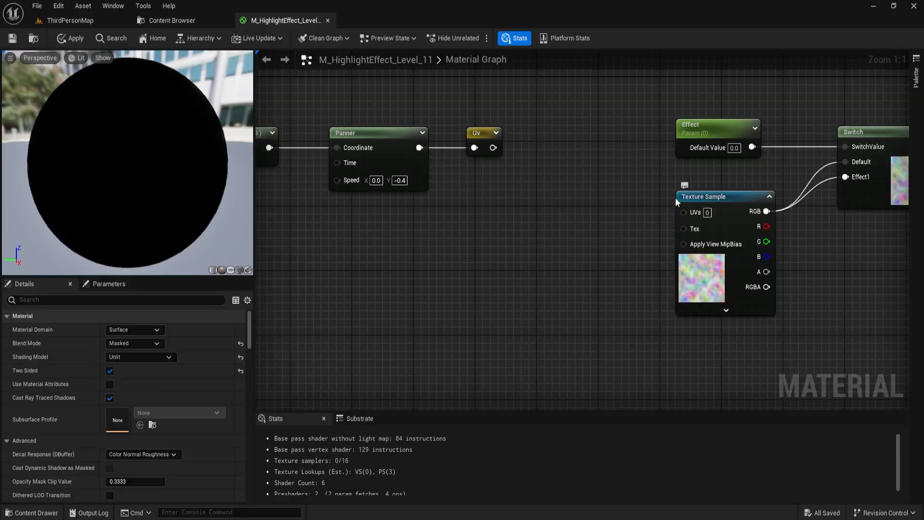
{"action": "right_click", "coordinate": [585, 214]}
{"action": "left_click", "coordinate": [593, 233]}
{"action": "left_click", "coordinate": [606, 250]}
{"action": "left_click_drag", "start_coordinate": [607, 235], "coordinate": [716, 197]}
{"action": "left_click", "coordinate": [700, 236], "text": "shift"}
{"action": "key", "text": "q"}
{"action": "left_click", "coordinate": [628, 257]}
Step: Add two Constant3Vector nodes, one above the other, ahead of the main material output node
{"action": "right_click_drag", "start_coordinate": [628, 257], "coordinate": [257, 290]}
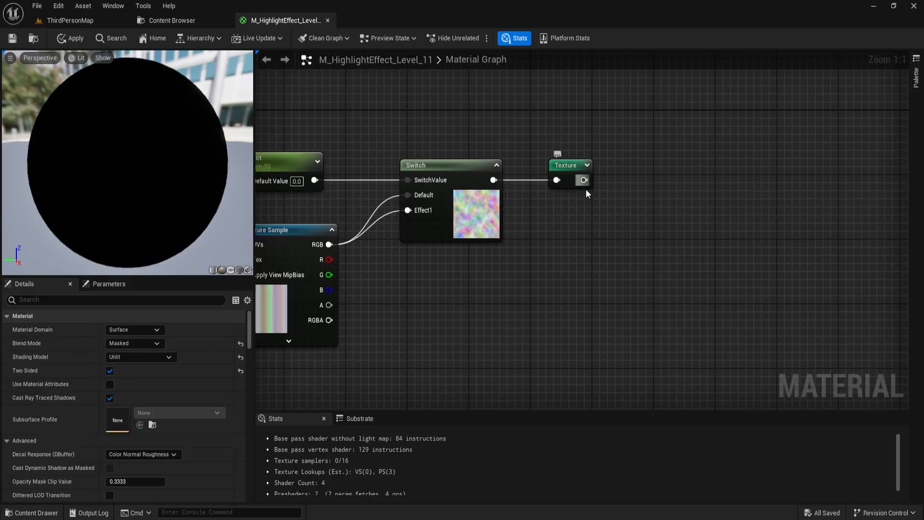
{"action": "left_click", "coordinate": [590, 168]}
{"action": "left_click", "coordinate": [590, 168]}
{"action": "key", "text": "Home"}
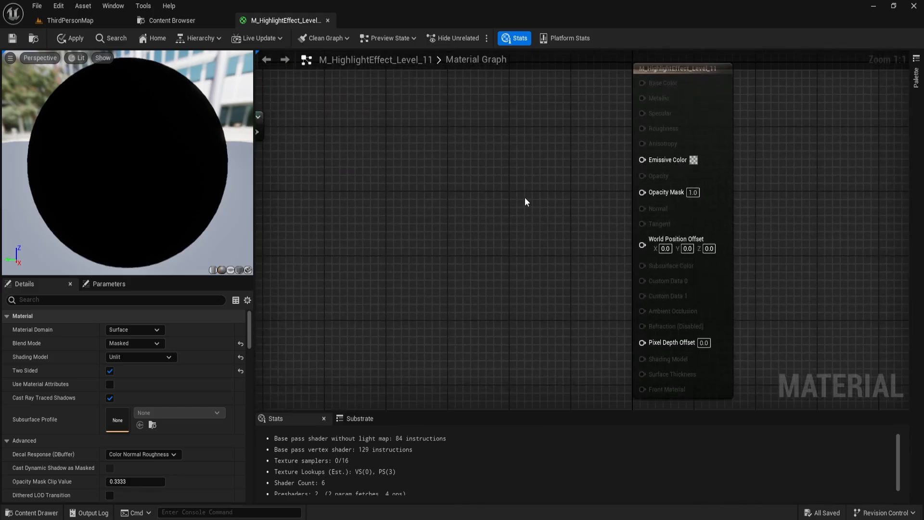
{"action": "left_click", "coordinate": [429, 133]}
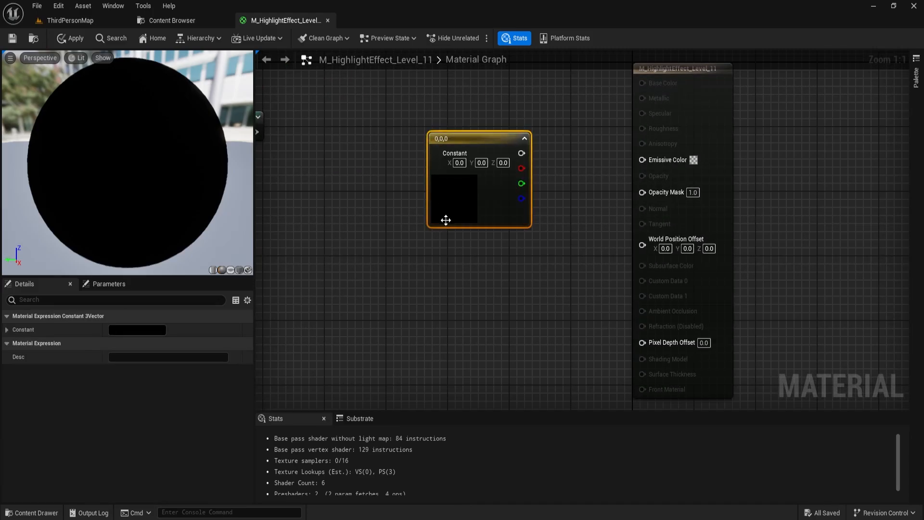
{"action": "left_click", "coordinate": [427, 278]}
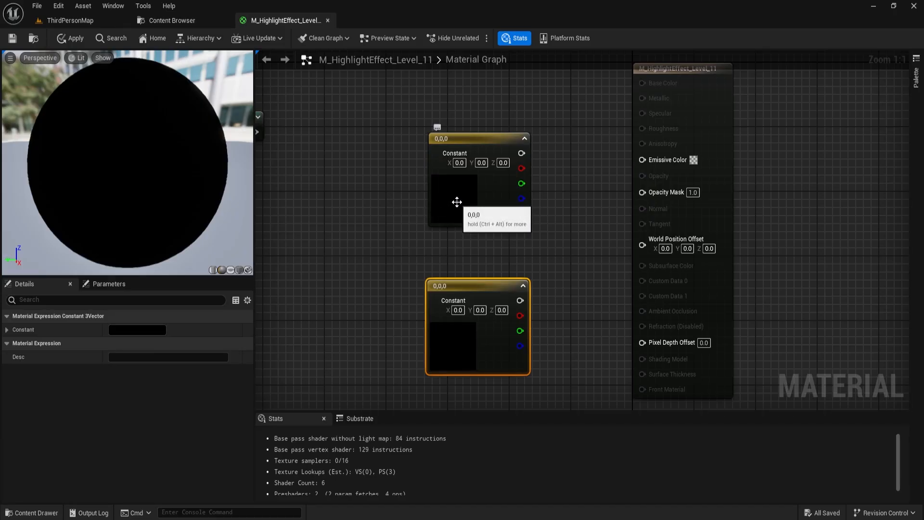
Step: Convert the two constant vectors to parameters, naming the upper one Color A and the lower one Color B
{"action": "right_click", "coordinate": [465, 140]}
{"action": "left_click", "coordinate": [500, 171]}
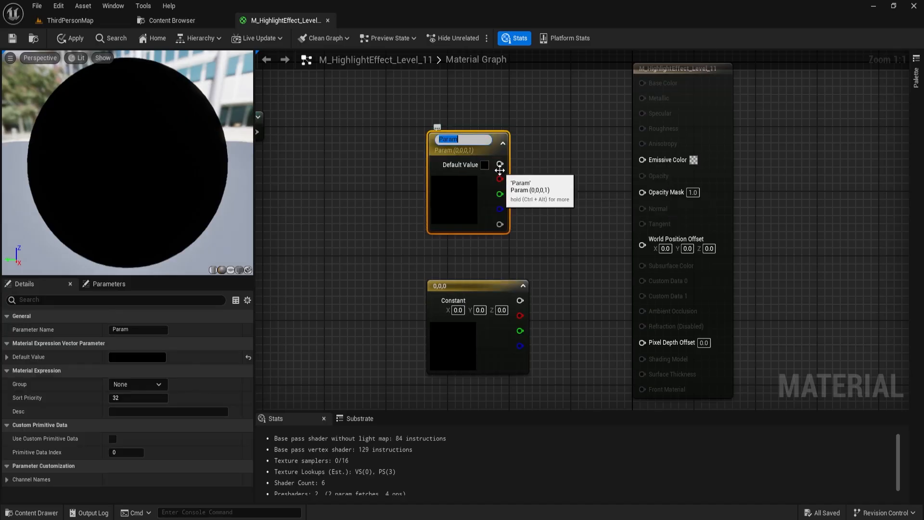
{"action": "type", "text": "ColorA"}
{"action": "key", "text": "Return"}
{"action": "right_click", "coordinate": [472, 287]}
{"action": "left_click", "coordinate": [505, 80]}
{"action": "type", "text": "Color B"}
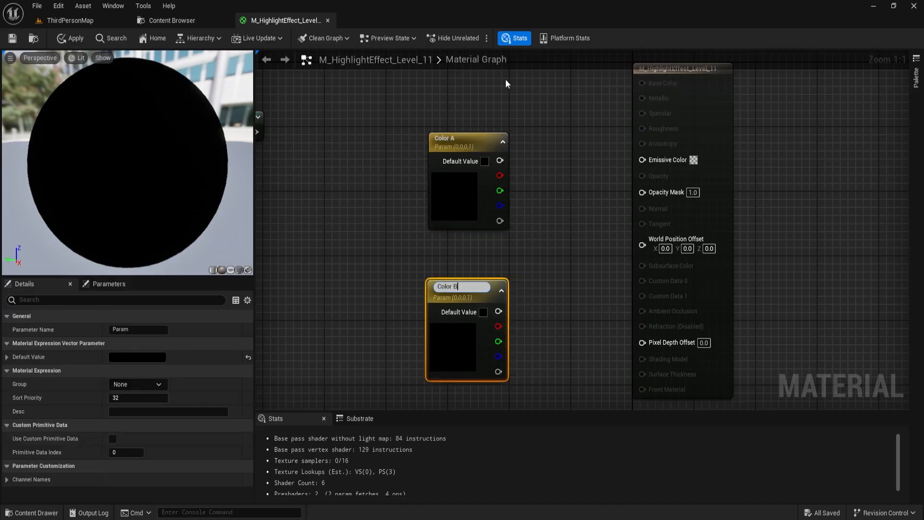
{"action": "key", "text": "Return"}
Step: Set Color A's default value to red with an R value of 1
{"action": "double_click", "coordinate": [456, 201]}
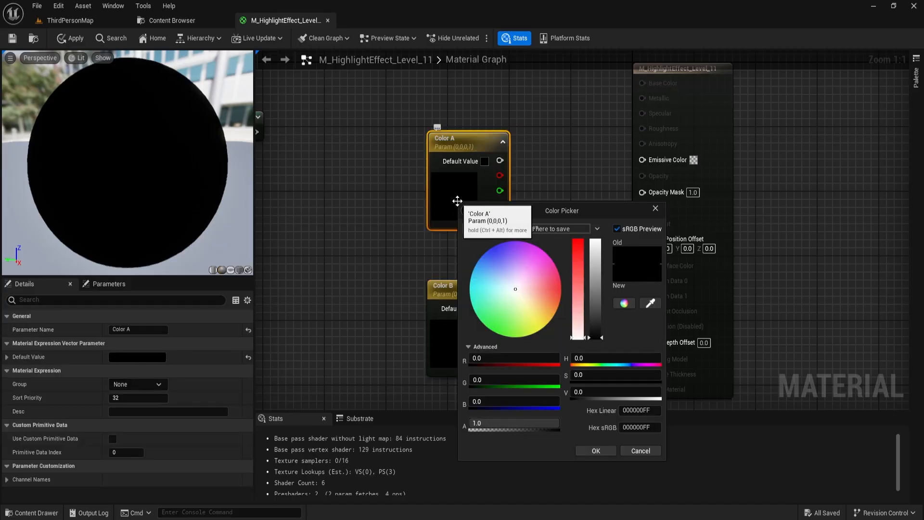
{"action": "left_click", "coordinate": [507, 362]}
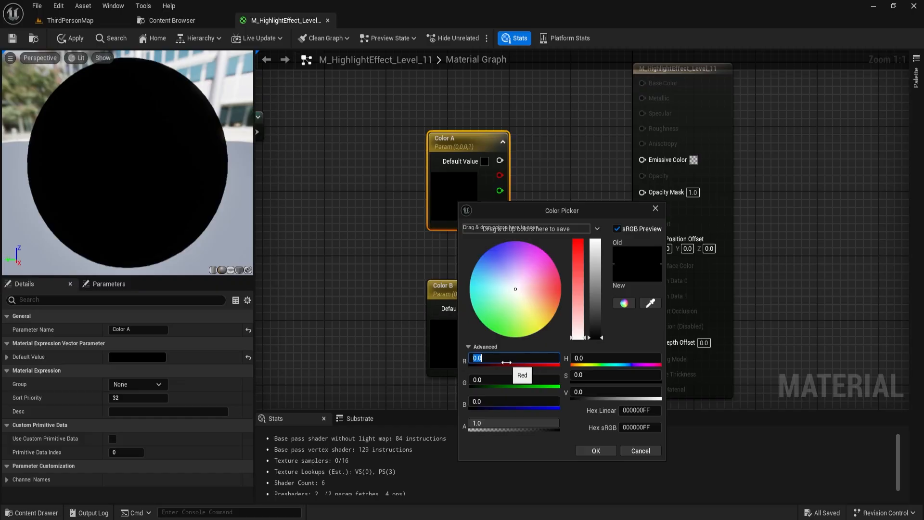
{"action": "type", "text": "1"}
{"action": "key", "text": "Return"}
{"action": "left_click", "coordinate": [592, 449]}
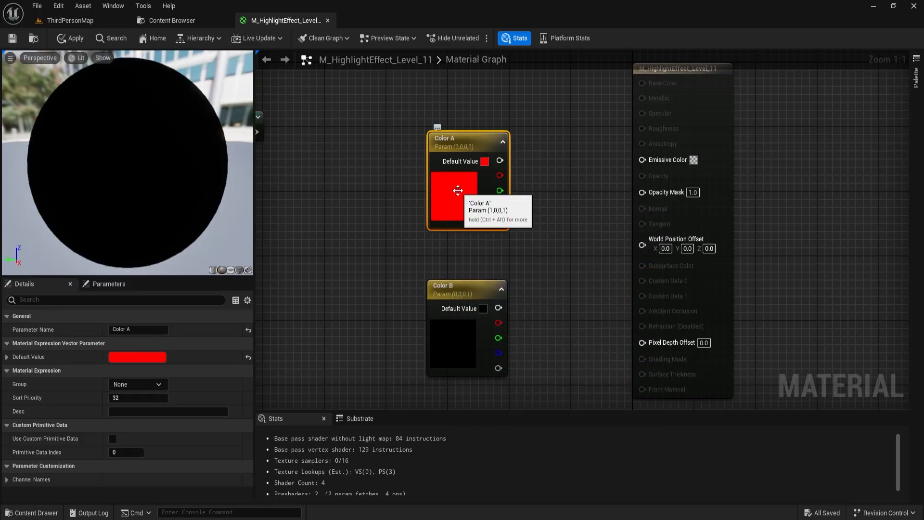
Step: Set Color B's default value to yellow with R 1, G 0.8 and B 0.02
{"action": "double_click", "coordinate": [460, 349]}
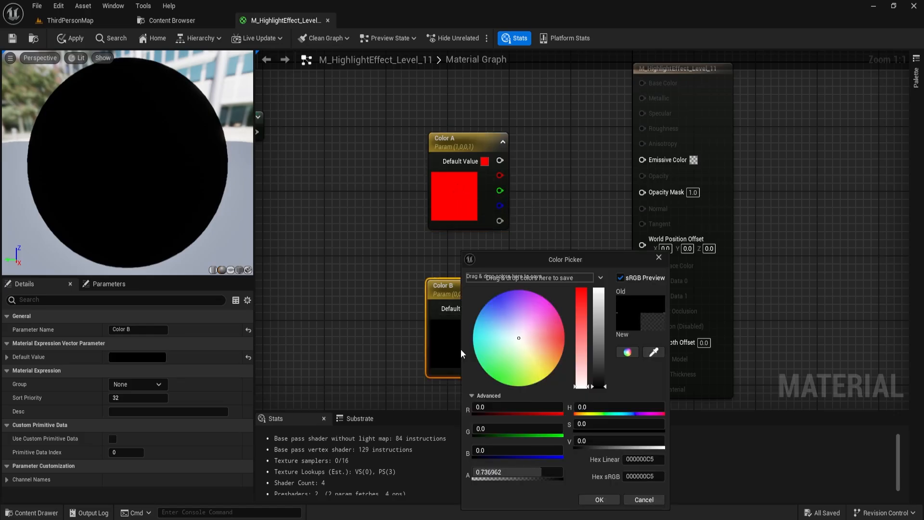
{"action": "left_click", "coordinate": [506, 408]}
{"action": "type", "text": "1"}
{"action": "key", "text": "Tab"}
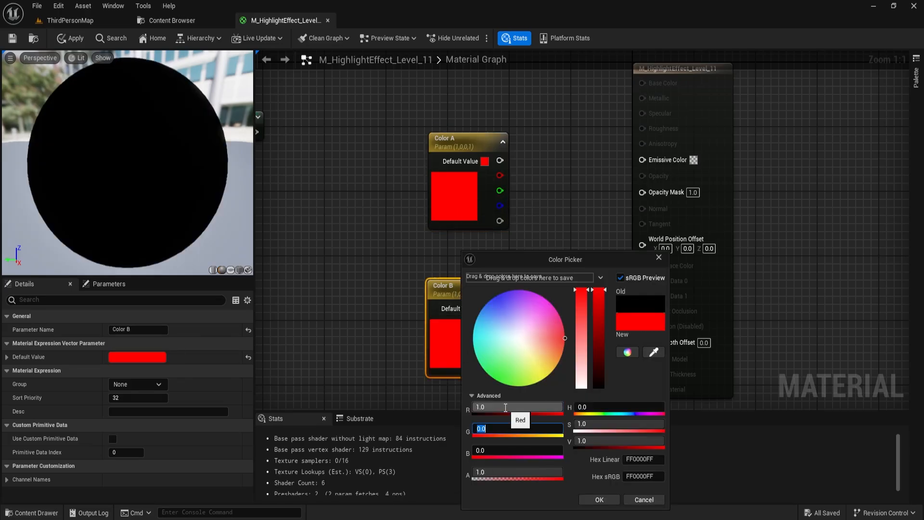
{"action": "key", "text": "BackSpace"}
{"action": "type", "text": ".8"}
{"action": "key", "text": "Tab"}
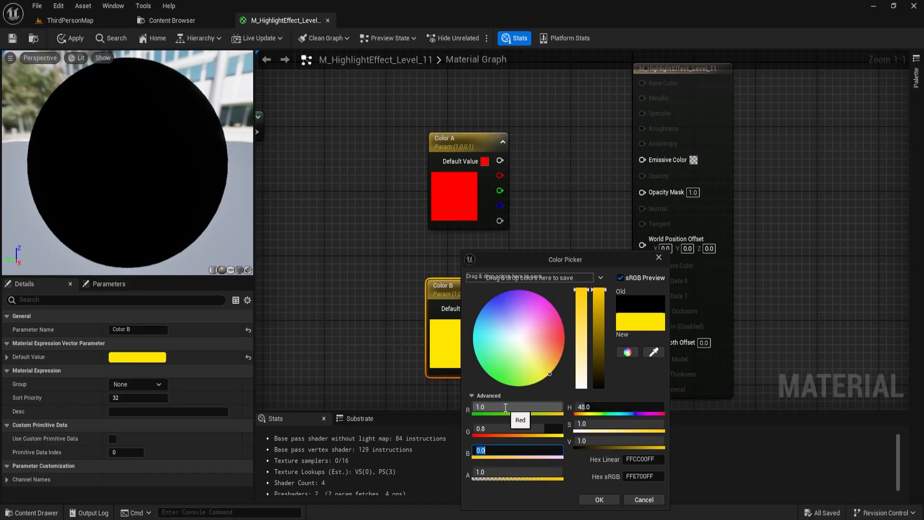
{"action": "type", "text": ".02"}
{"action": "key", "text": "Return"}
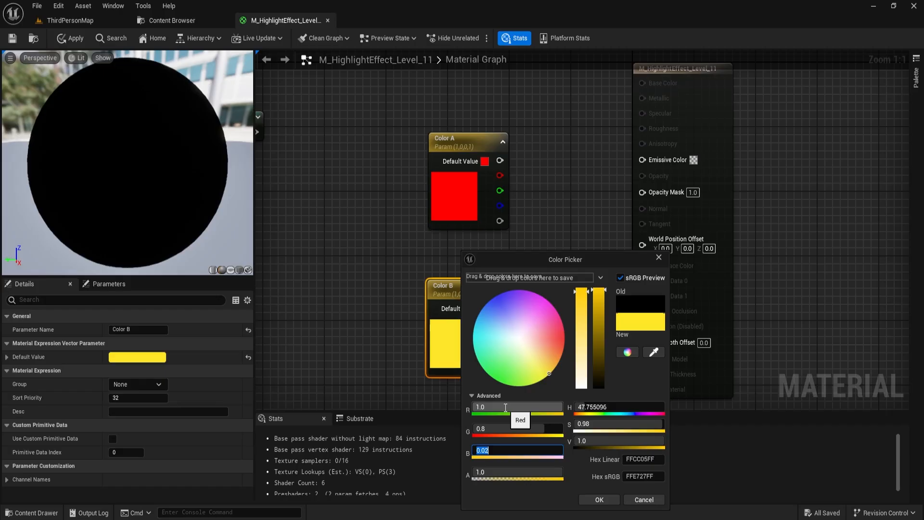
{"action": "left_click", "coordinate": [599, 500]}
{"action": "left_click", "coordinate": [544, 279]}
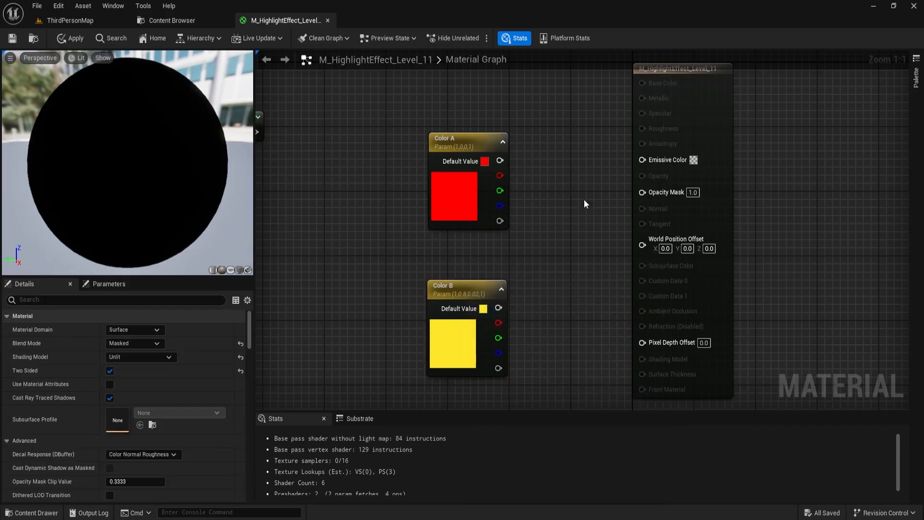
Step: Add a Lerp node after the color parameters, connecting Color A to its A input and Color B to its B input
{"action": "right_click_drag", "start_coordinate": [585, 201], "coordinate": [624, 180]}
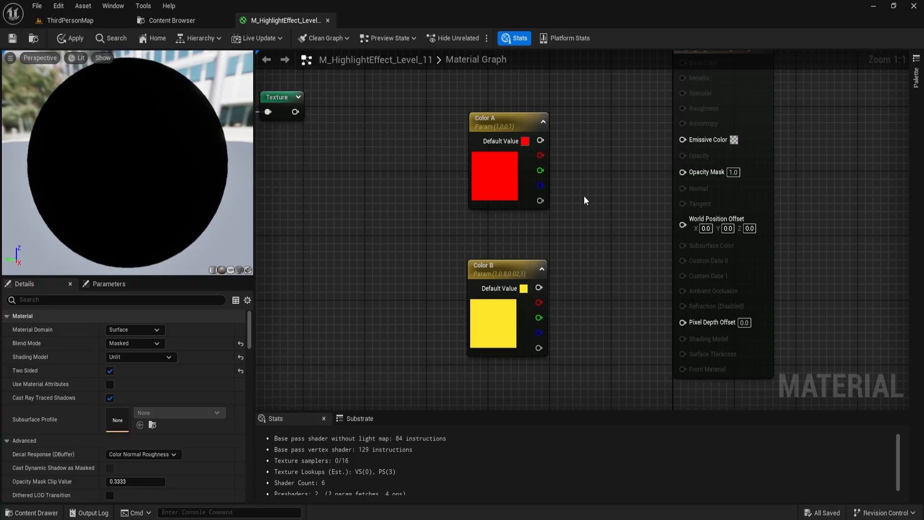
{"action": "left_click", "coordinate": [590, 194]}
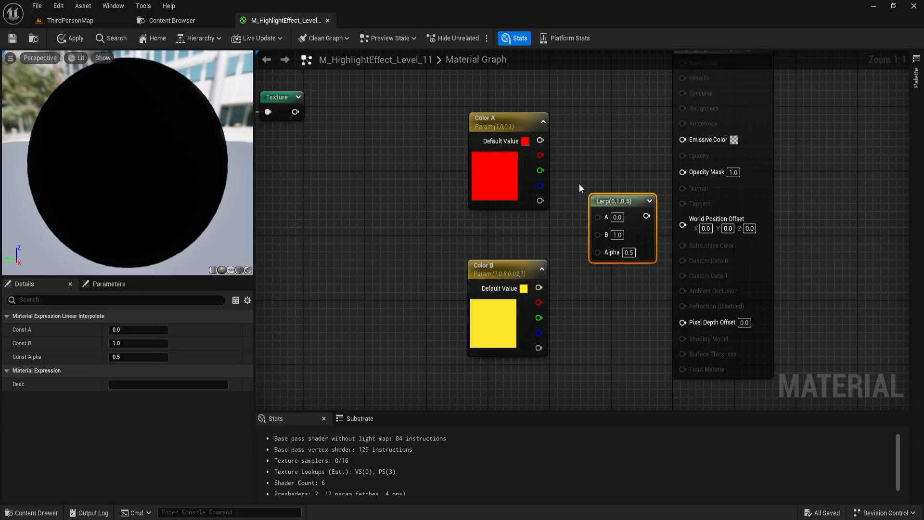
{"action": "left_click_drag", "start_coordinate": [540, 140], "coordinate": [602, 216]}
{"action": "left_click_drag", "start_coordinate": [539, 288], "coordinate": [598, 233]}
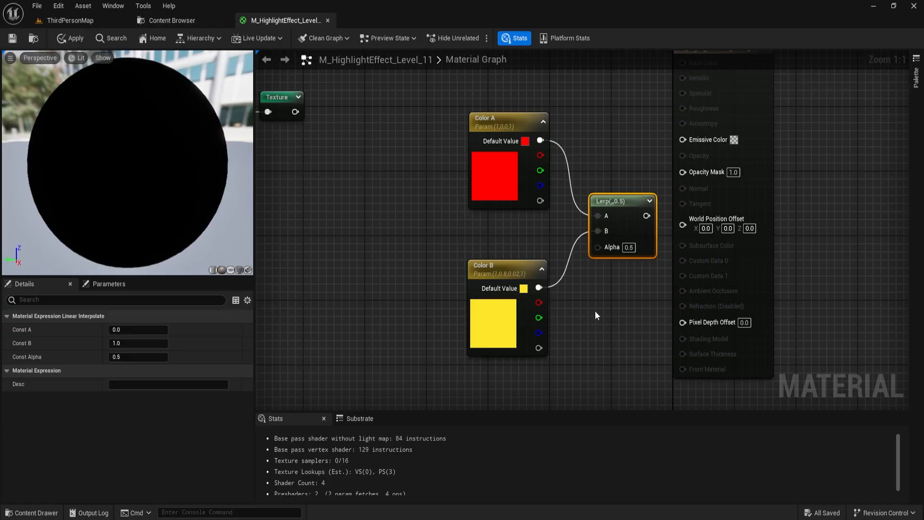
Step: Add a Multiply node below the Lerp and feed the Lerp output into its A input
{"action": "right_click_drag", "start_coordinate": [595, 310], "coordinate": [626, 232]}
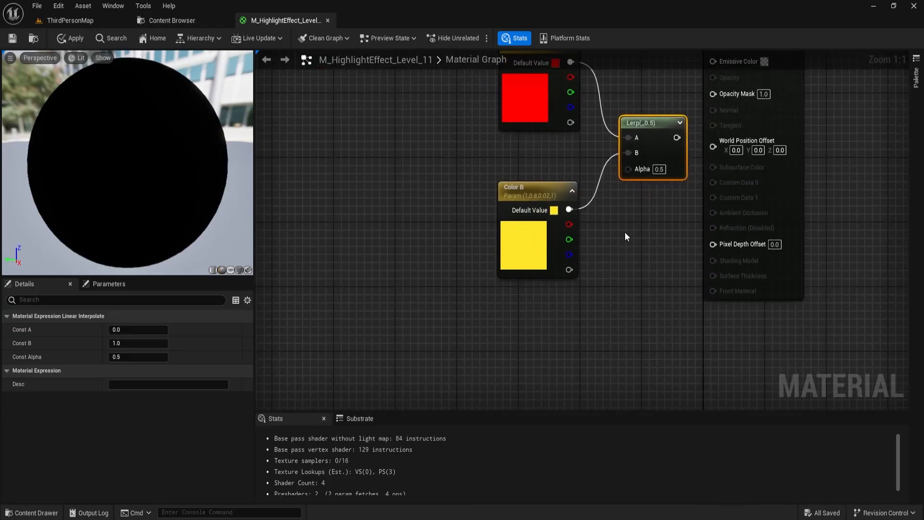
{"action": "left_click", "coordinate": [616, 235]}
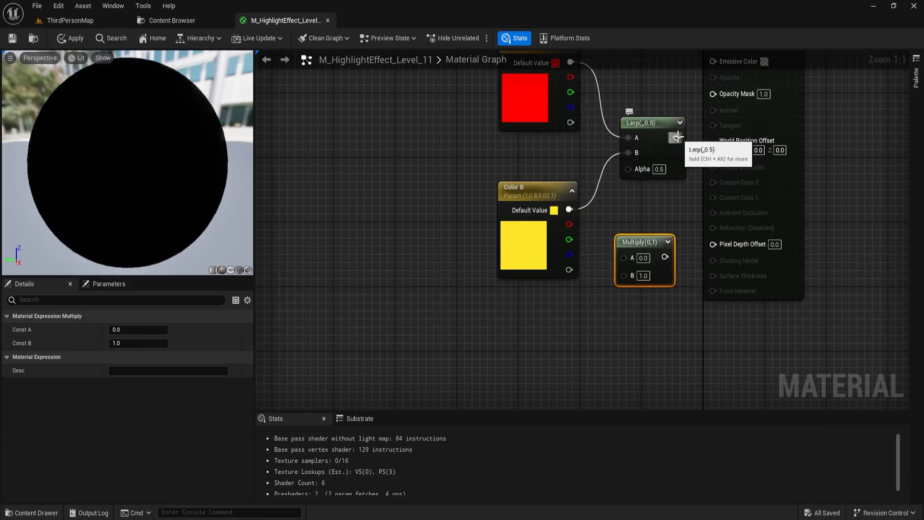
{"action": "left_click_drag", "start_coordinate": [676, 137], "coordinate": [624, 259]}
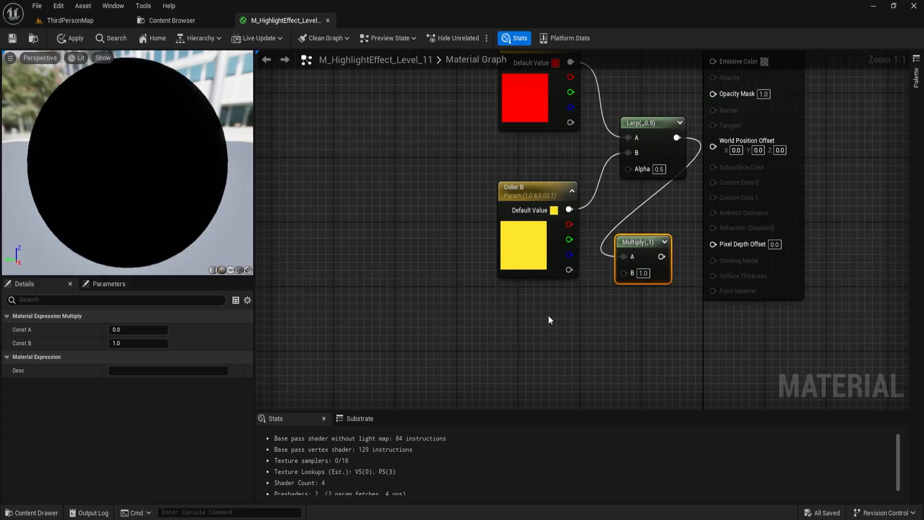
Step: Create a scalar parameter named Intensity with default value 10, connect it to Multiply's B input, and wire Multiply to Emissive Color
{"action": "left_click", "coordinate": [531, 320]}
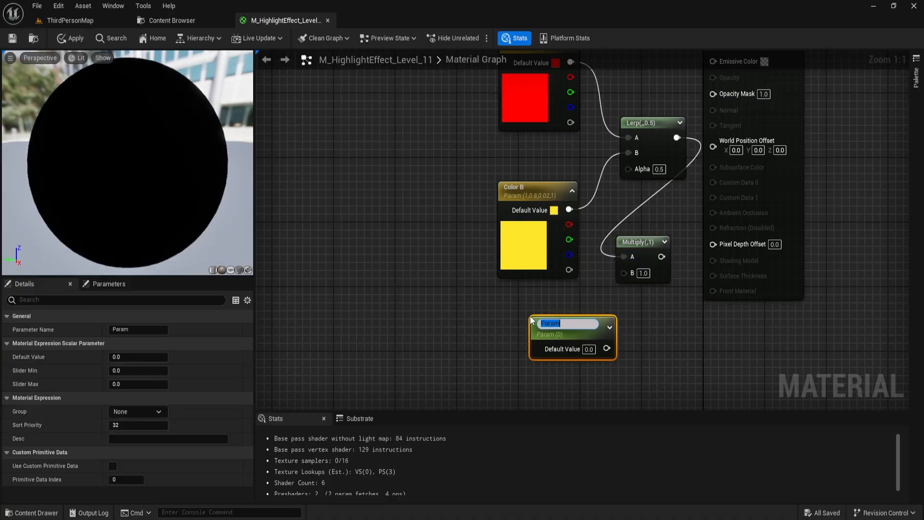
{"action": "type", "text": "Intensity"}
{"action": "key", "text": "Return"}
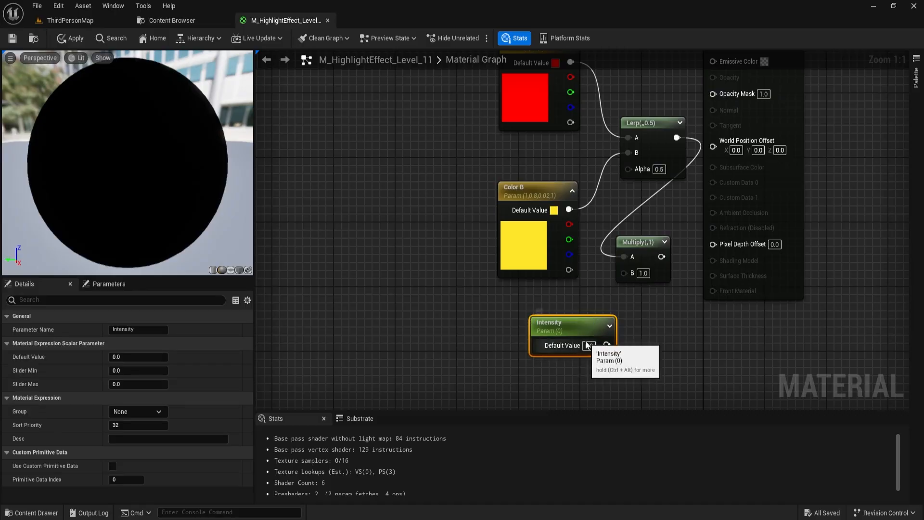
{"action": "type", "text": "10"}
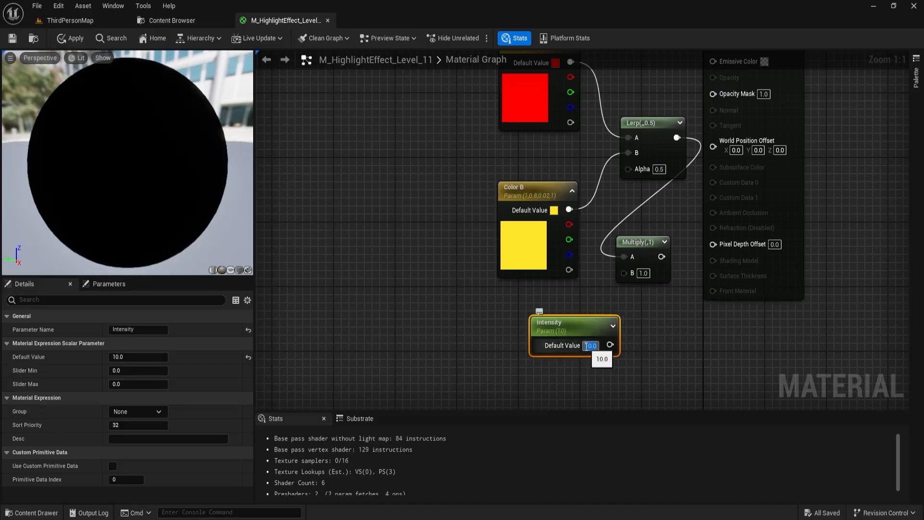
{"action": "key", "text": "Return"}
{"action": "left_click_drag", "start_coordinate": [610, 345], "coordinate": [624, 273]}
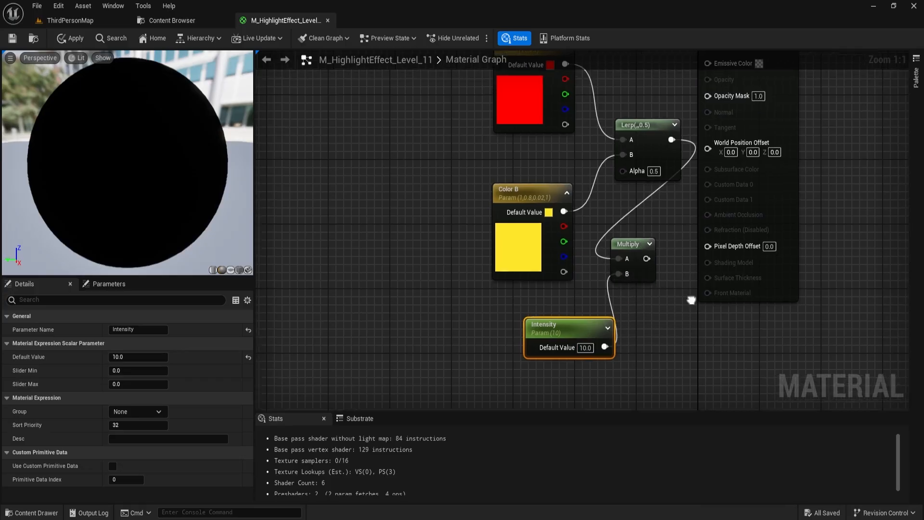
{"action": "right_click_drag", "start_coordinate": [648, 260], "coordinate": [621, 320]}
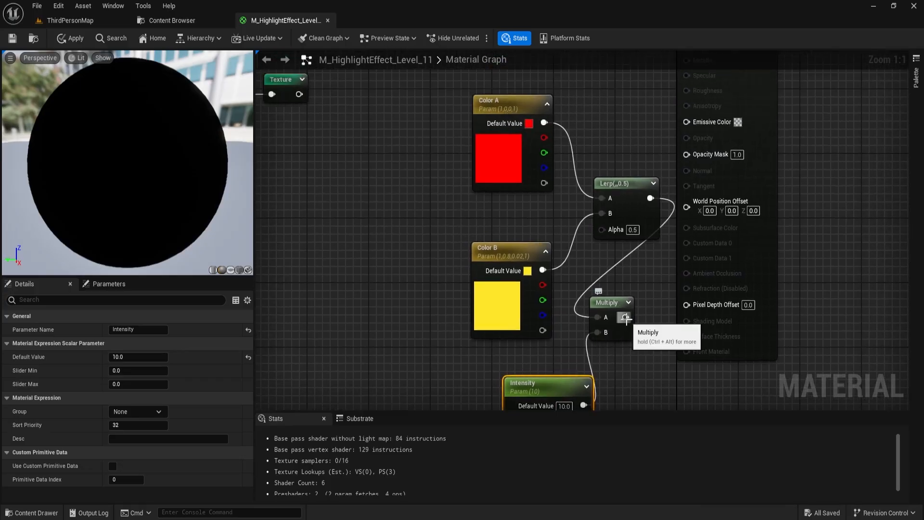
{"action": "left_click_drag", "start_coordinate": [625, 317], "coordinate": [687, 121]}
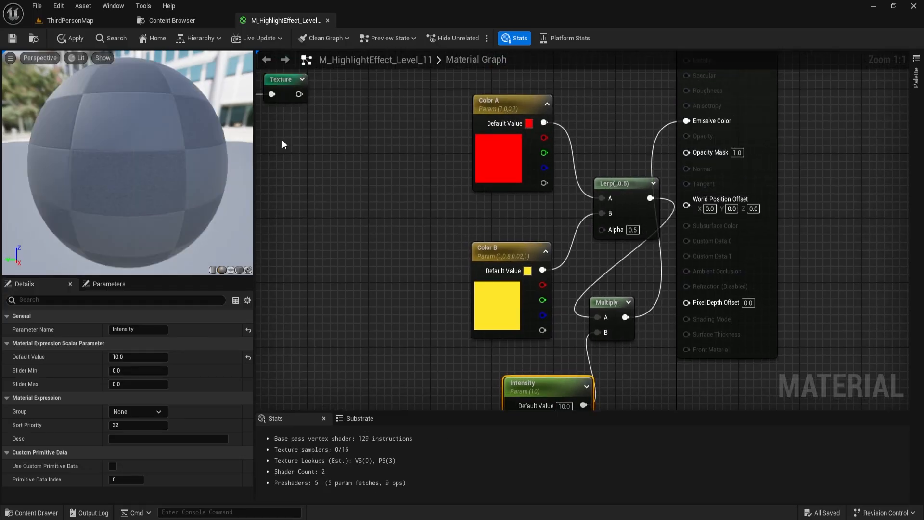
Step: Move the color parameters and Lerp farther from the material output, and place the Multiply node beside the Emissive Color input
{"action": "left_click_drag", "start_coordinate": [271, 110], "coordinate": [626, 256]}
{"action": "left_click_drag", "start_coordinate": [610, 187], "coordinate": [400, 179]}
{"action": "left_click_drag", "start_coordinate": [613, 306], "coordinate": [593, 108]}
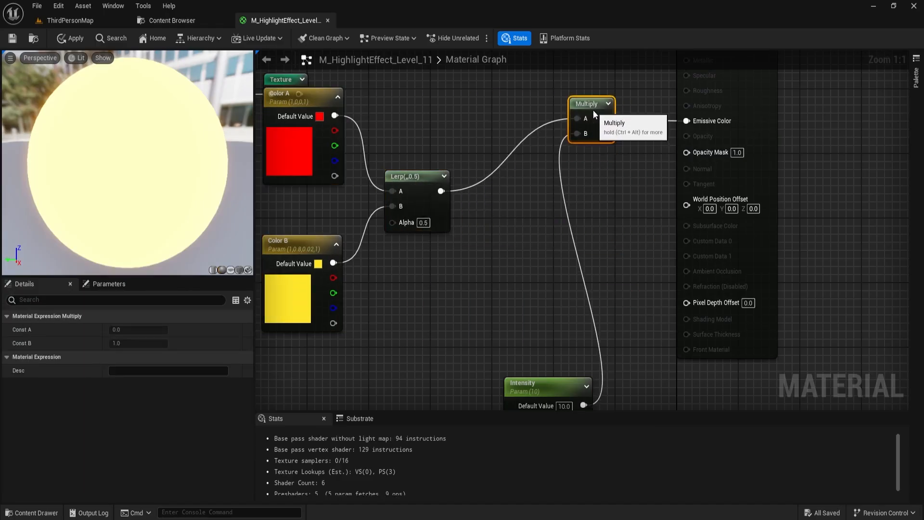
{"action": "mouse_move", "coordinate": [269, 241]}
{"action": "right_mouse_down"}
{"action": "mouse_move", "coordinate": [522, 291]}
{"action": "mouse_move", "coordinate": [785, 277]}
{"action": "right_mouse_up"}
{"action": "left_click_drag", "start_coordinate": [819, 137], "coordinate": [878, 180]}
Step: Shift the LocalPosition-to-Uv node chain back and wrap it in a comment box titled UV
{"action": "scroll", "coordinate": [577, 154], "scroll_direction": "down", "scroll_amount": 4}
{"action": "right_click_drag", "start_coordinate": [387, 111], "coordinate": [512, 143]}
{"action": "scroll", "coordinate": [347, 148], "scroll_direction": "down", "scroll_amount": 3}
{"action": "left_click_drag", "start_coordinate": [304, 146], "coordinate": [452, 203]}
{"action": "left_click_drag", "start_coordinate": [447, 158], "coordinate": [357, 159]}
{"action": "scroll", "coordinate": [267, 158], "scroll_direction": "up", "scroll_amount": 4}
{"action": "right_click_drag", "start_coordinate": [449, 241], "coordinate": [502, 234]}
{"action": "type", "text": "c"}
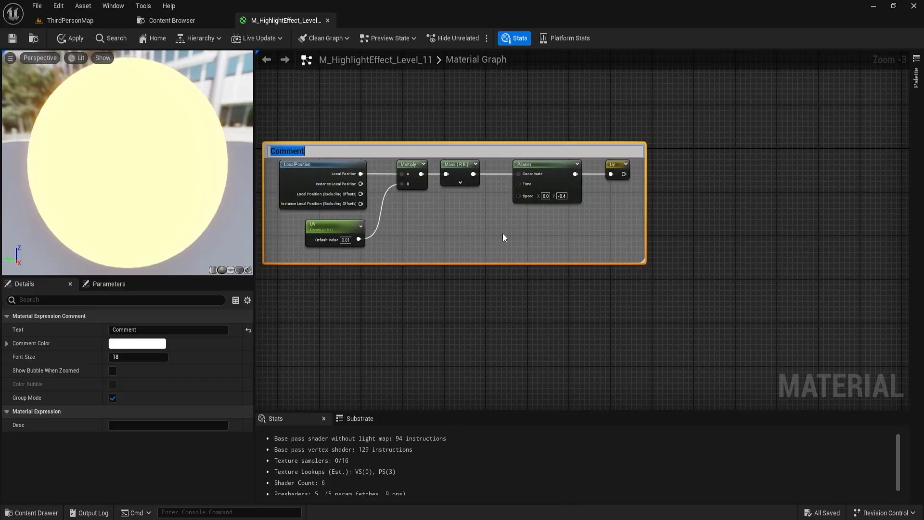
{"action": "type", "text": "UV"}
{"action": "key", "text": "Return"}
{"action": "left_click", "coordinate": [686, 230]}
Step: Move the Effect, Texture Sample, Switch and reroute nodes away from the color nodes and wrap them in a comment titled Texture
{"action": "right_click_drag", "start_coordinate": [686, 230], "coordinate": [400, 247]}
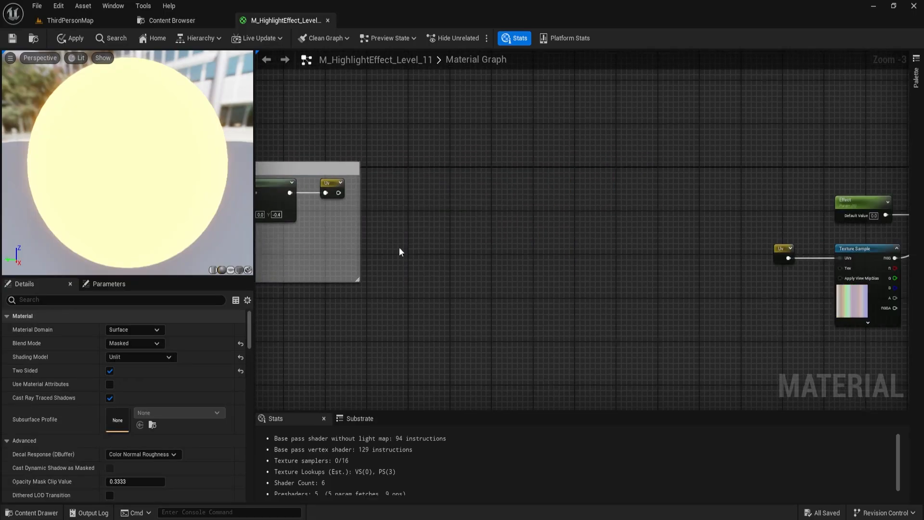
{"action": "right_click_drag", "start_coordinate": [736, 180], "coordinate": [499, 151]}
{"action": "left_click_drag", "start_coordinate": [498, 146], "coordinate": [810, 295]}
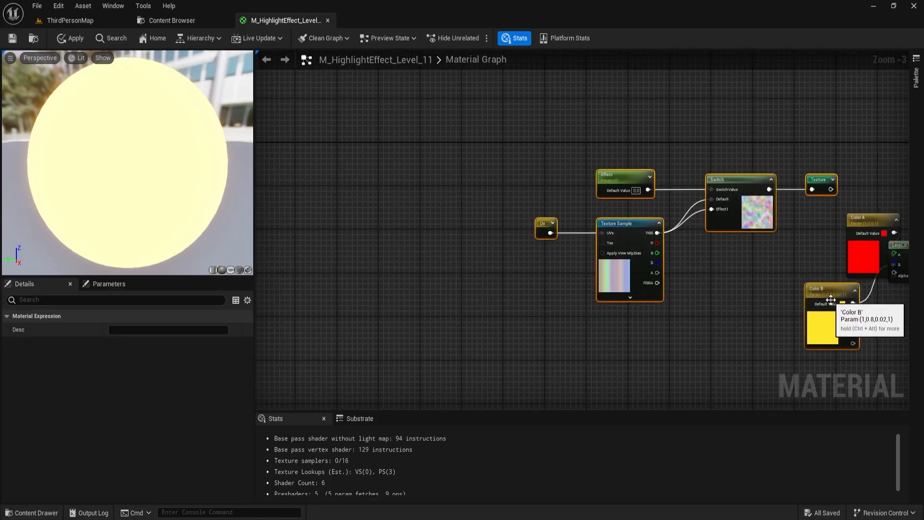
{"action": "left_click_drag", "start_coordinate": [729, 176], "coordinate": [469, 160]}
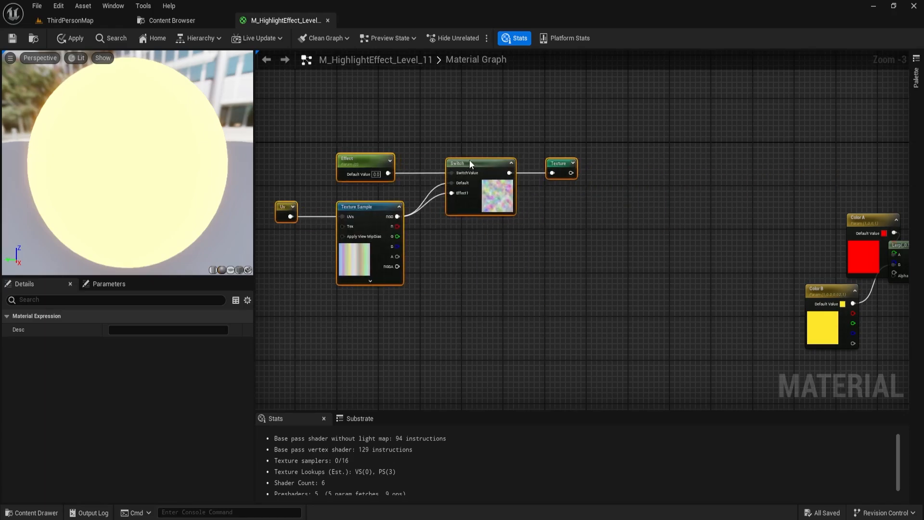
{"action": "type", "text": "cTexture"}
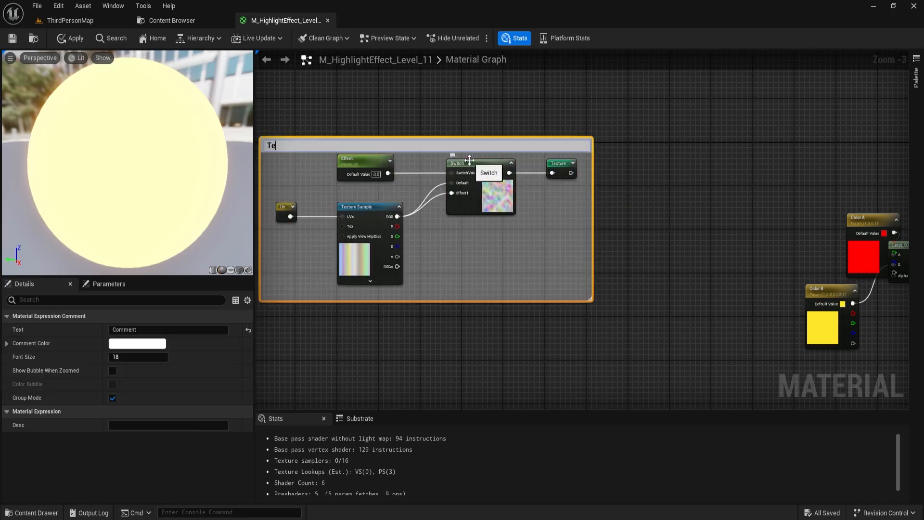
{"action": "key", "text": "Return"}
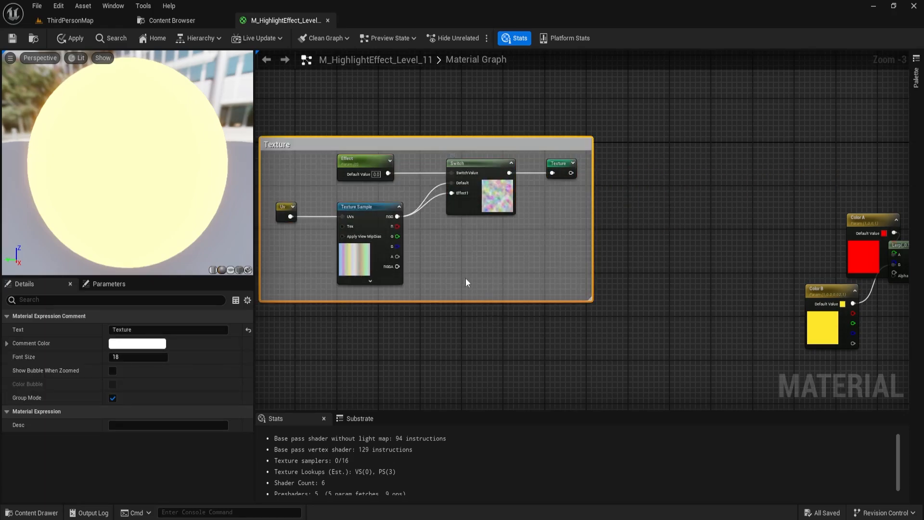
Step: Move the Texture comment group close to the UV comment group
{"action": "left_click", "coordinate": [429, 323]}
{"action": "right_click_drag", "start_coordinate": [428, 323], "coordinate": [609, 336]}
{"action": "left_click_drag", "start_coordinate": [539, 157], "coordinate": [440, 158]}
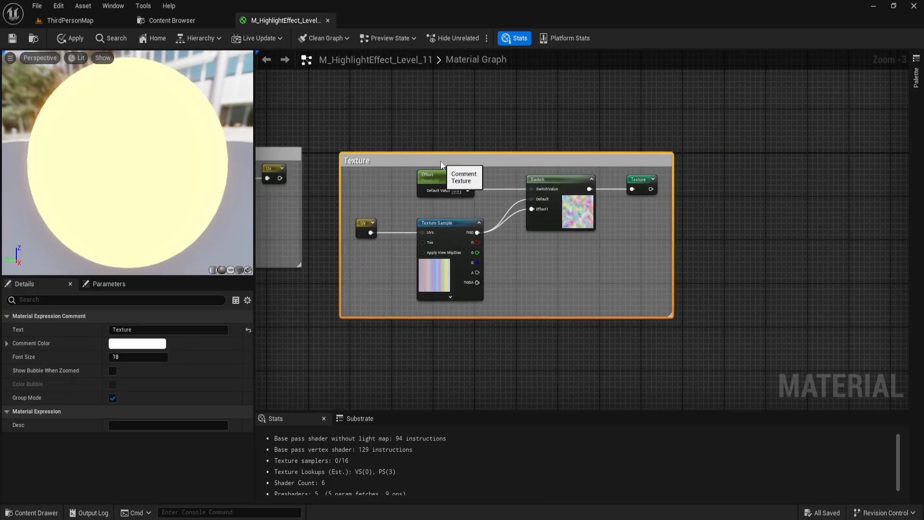
Step: Align Color A, Lerp and Multiply in a row with straight wires toward the Emissive Color input
{"action": "left_click", "coordinate": [770, 213]}
{"action": "right_click_drag", "start_coordinate": [770, 214], "coordinate": [504, 199]}
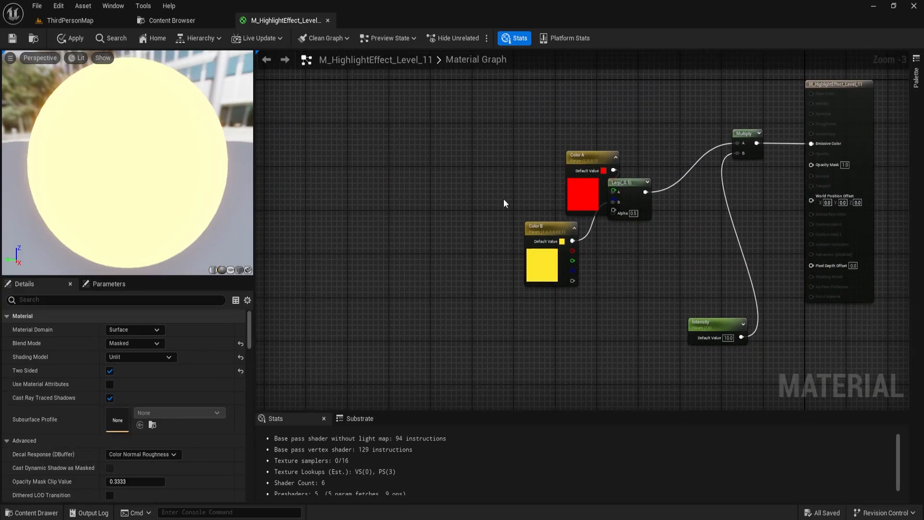
{"action": "left_click_drag", "start_coordinate": [579, 158], "coordinate": [747, 193]}
{"action": "key", "text": "q"}
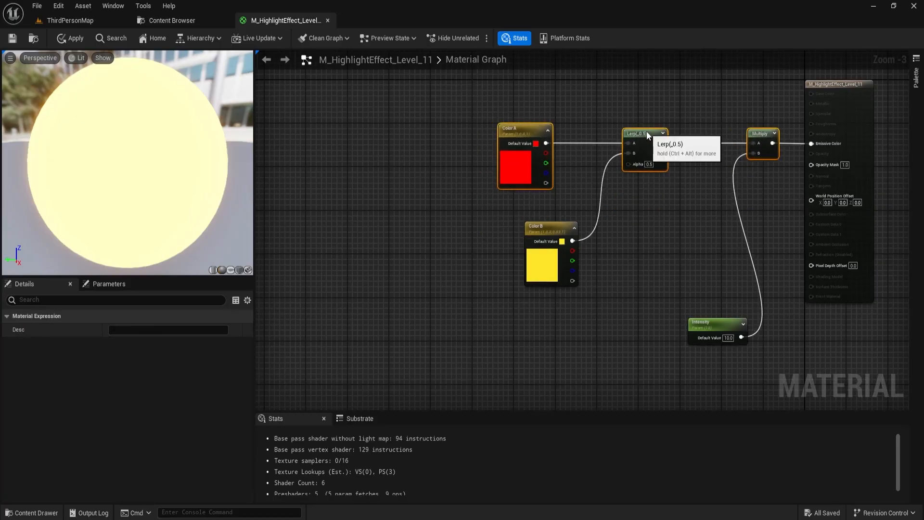
Step: Place Color B directly beneath Color A, and move Intensity up between the Lerp and Multiply nodes
{"action": "scroll", "coordinate": [547, 255], "scroll_direction": "up", "scroll_amount": 2}
{"action": "left_click_drag", "start_coordinate": [549, 226], "coordinate": [519, 194]}
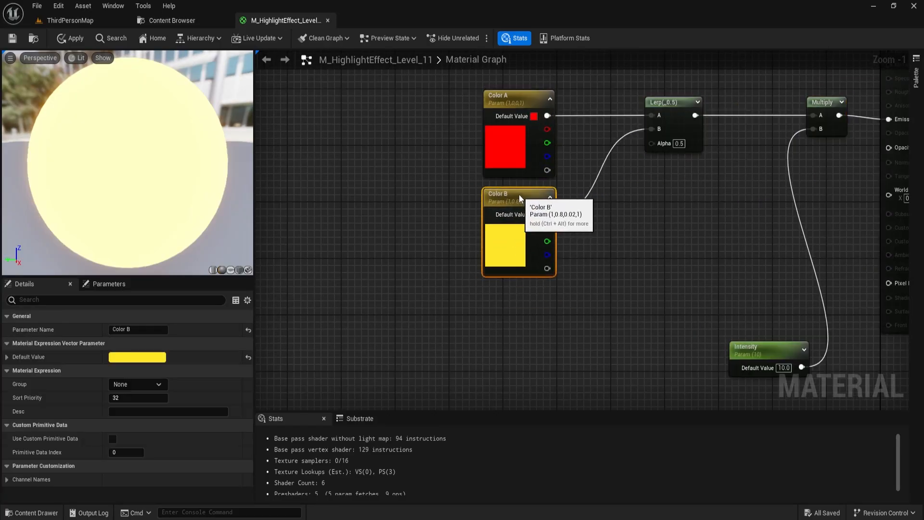
{"action": "left_click", "coordinate": [691, 279]}
{"action": "left_click_drag", "start_coordinate": [760, 350], "coordinate": [743, 139]}
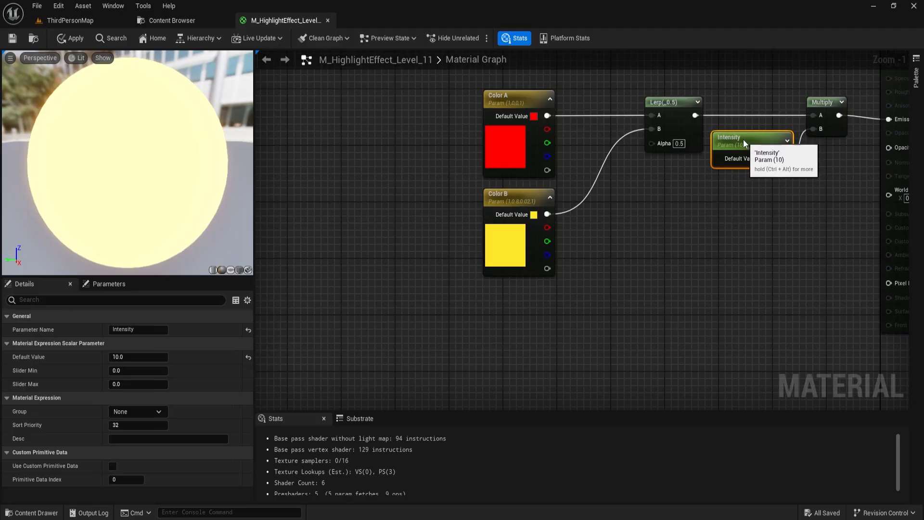
{"action": "left_click", "coordinate": [734, 207]}
Step: Add a Texture Sample node beneath the Color B parameter
{"action": "right_click_drag", "start_coordinate": [741, 247], "coordinate": [619, 247]}
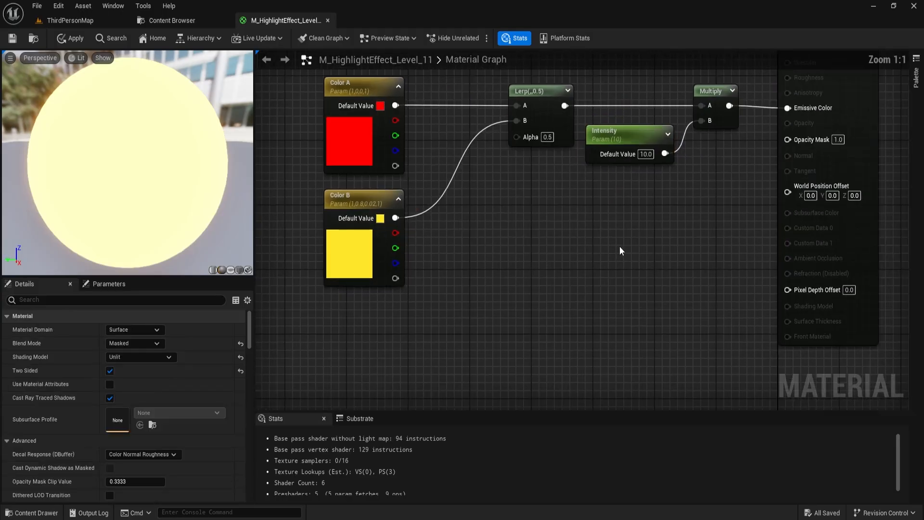
{"action": "scroll", "coordinate": [620, 249], "scroll_direction": "up", "scroll_amount": 1}
{"action": "right_click_drag", "start_coordinate": [569, 197], "coordinate": [729, 236]}
{"action": "scroll", "coordinate": [730, 236], "scroll_direction": "down", "scroll_amount": 4}
{"action": "right_click_drag", "start_coordinate": [567, 253], "coordinate": [669, 259]}
{"action": "scroll", "coordinate": [534, 191], "scroll_direction": "up", "scroll_amount": 4}
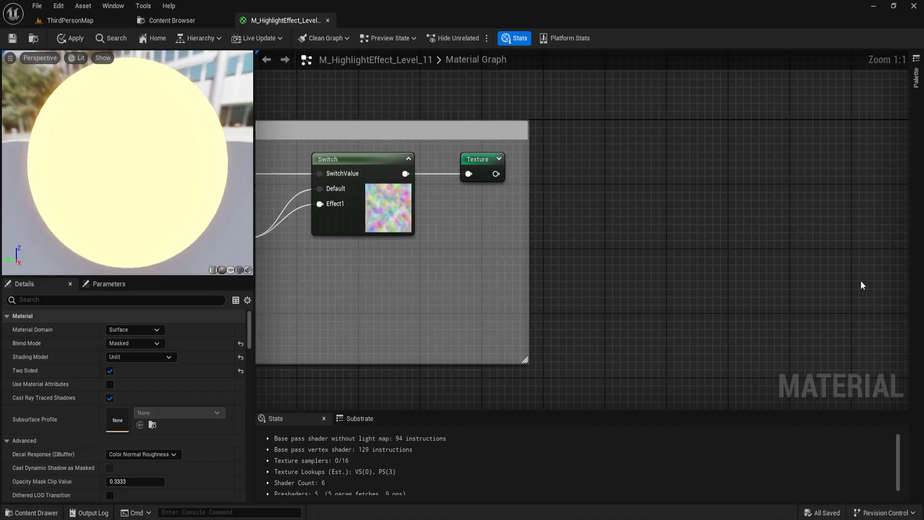
{"action": "right_click_drag", "start_coordinate": [862, 289], "coordinate": [242, 209]}
{"action": "right_click_drag", "start_coordinate": [795, 295], "coordinate": [673, 222]}
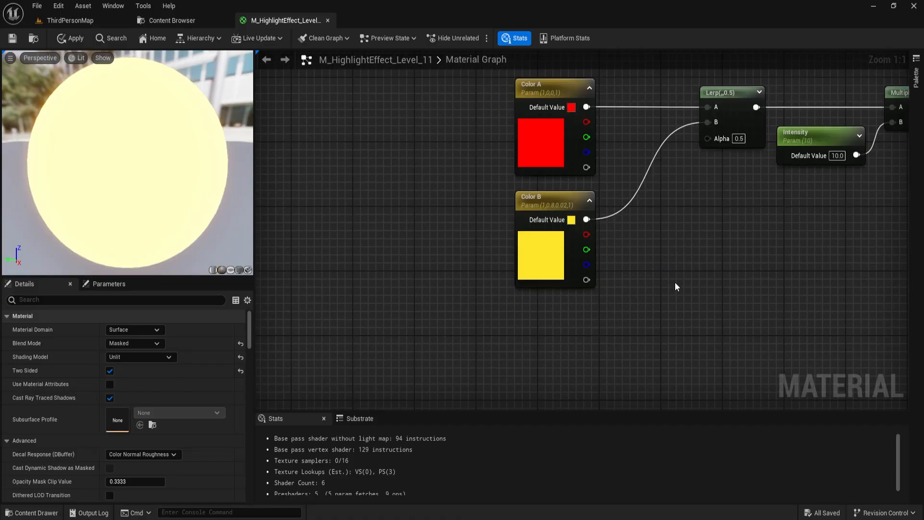
{"action": "key", "text": "t"}
{"action": "left_click", "coordinate": [515, 328]}
Step: Convert the new Texture Sample to a parameter named CustomTexture
{"action": "right_click_drag", "start_coordinate": [556, 332], "coordinate": [528, 218]}
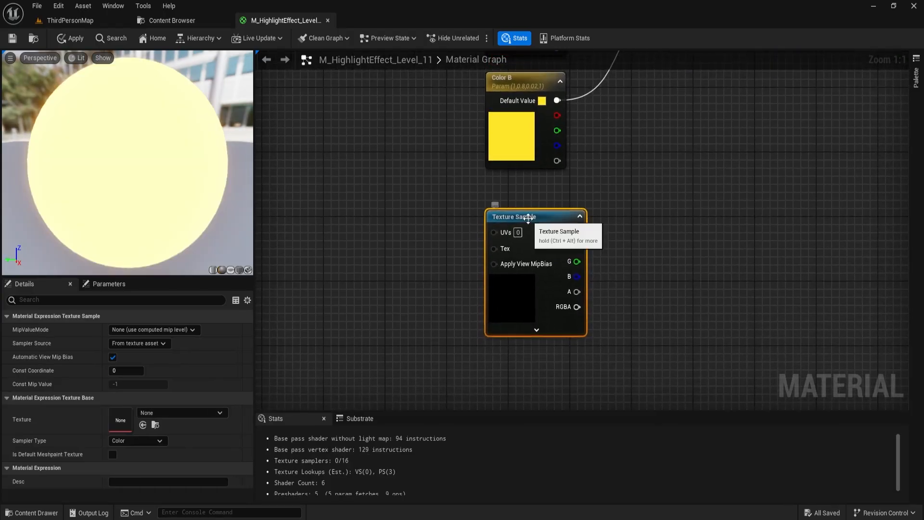
{"action": "right_click", "coordinate": [528, 218]}
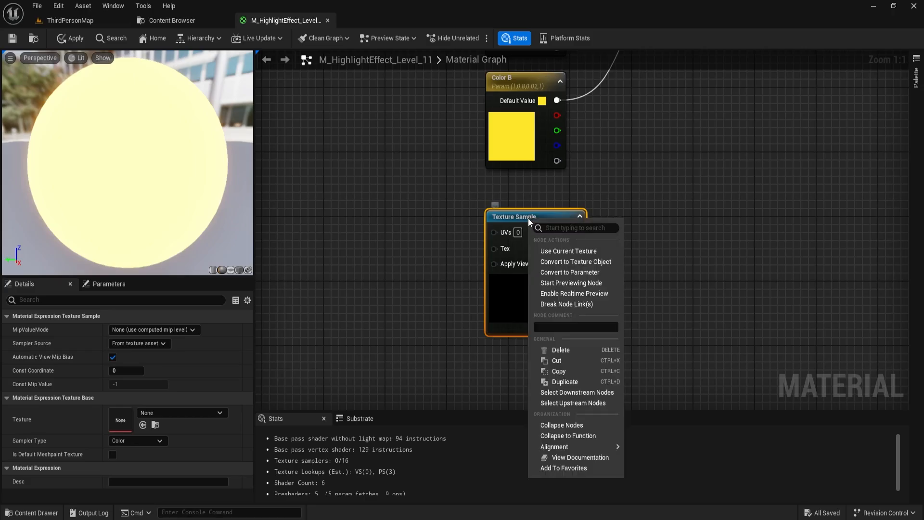
{"action": "left_click", "coordinate": [556, 273]}
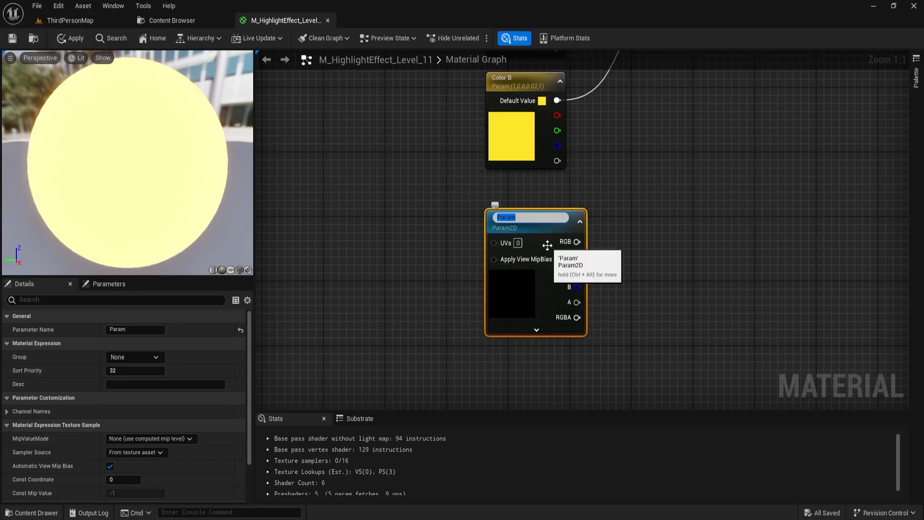
{"action": "type", "text": "CustomTexture"}
{"action": "key", "text": "Return"}
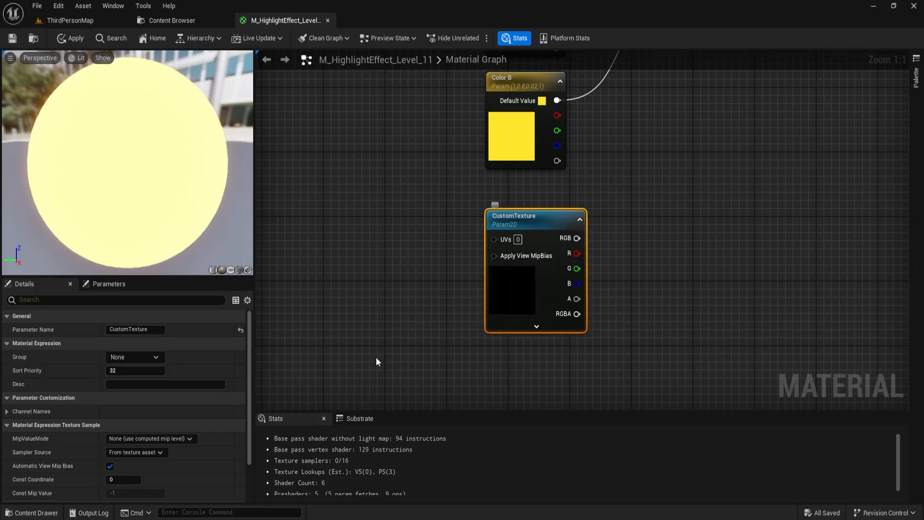
Step: Assign the game_wind_noise texture to the CustomTexture parameter
{"action": "scroll", "coordinate": [155, 451], "scroll_direction": "down", "scroll_amount": 3}
{"action": "left_click", "coordinate": [155, 452]}
{"action": "type", "text": "wind no"}
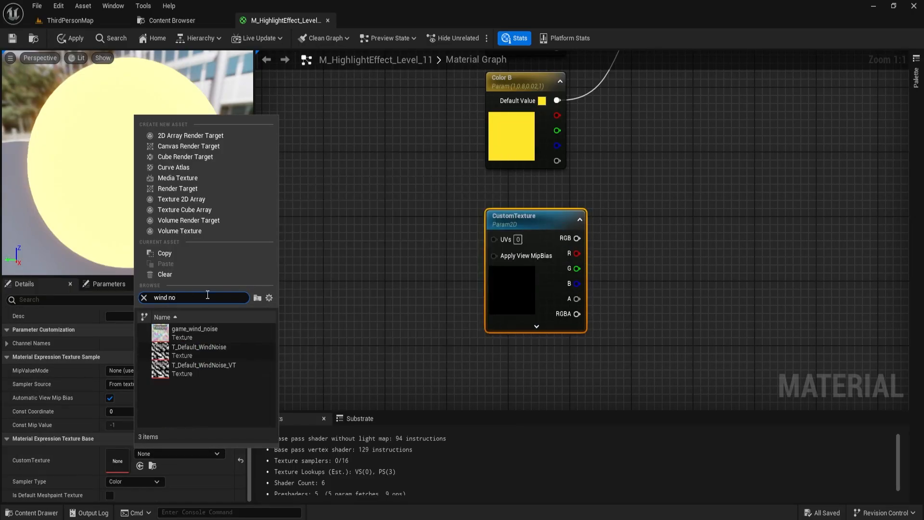
{"action": "left_click", "coordinate": [182, 332]}
{"action": "left_click", "coordinate": [668, 229]}
Step: Add a StaticSwitch node beside CustomTexture and shift CustomTexture away from it to leave room for wiring
{"action": "right_click_drag", "start_coordinate": [667, 228], "coordinate": [614, 276]}
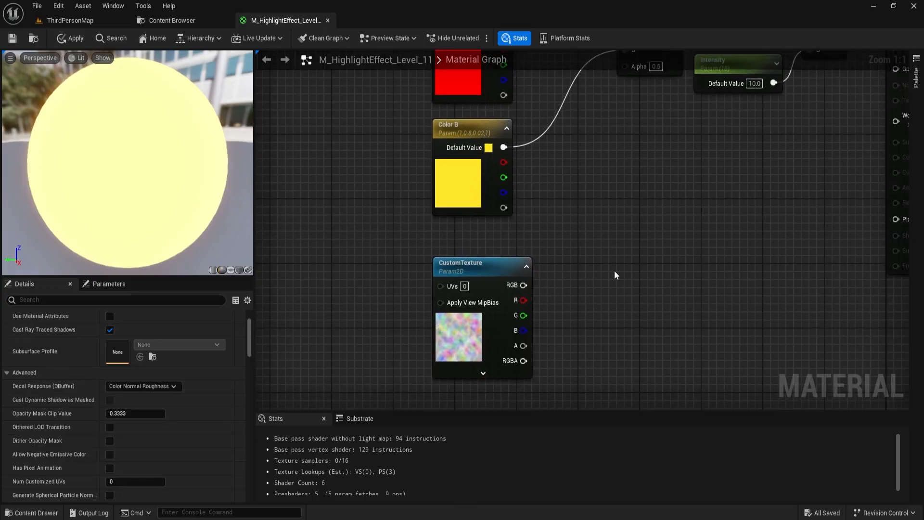
{"action": "right_click", "coordinate": [582, 265]}
{"action": "type", "text": "swi"}
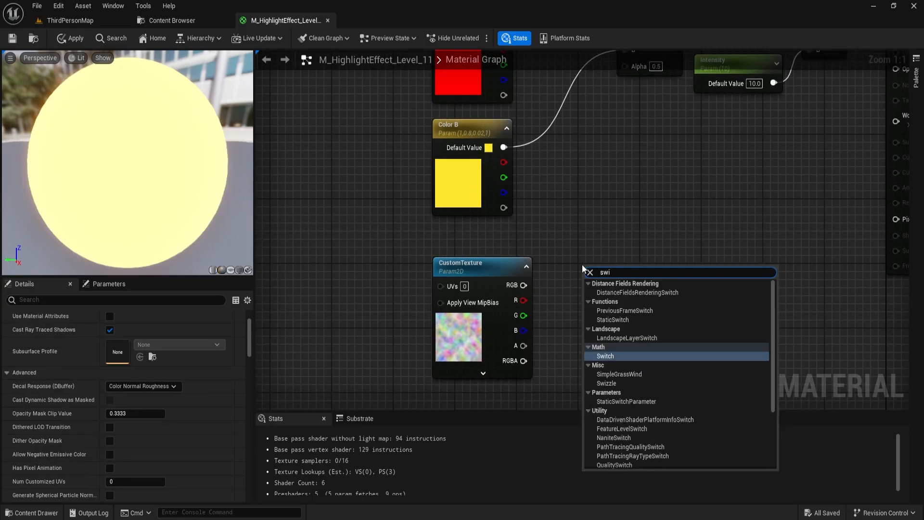
{"action": "left_click", "coordinate": [605, 320]}
{"action": "left_click_drag", "start_coordinate": [487, 262], "coordinate": [433, 261]}
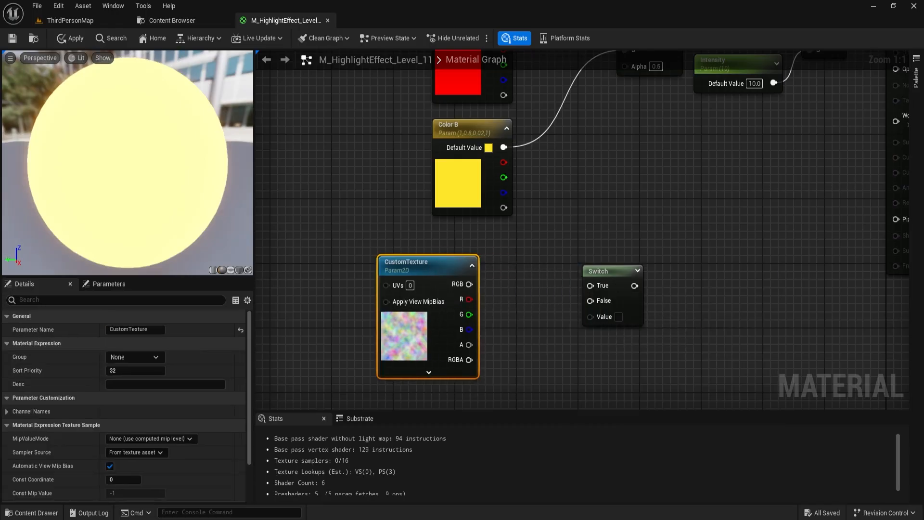
{"action": "right_click_drag", "start_coordinate": [607, 363], "coordinate": [607, 179]}
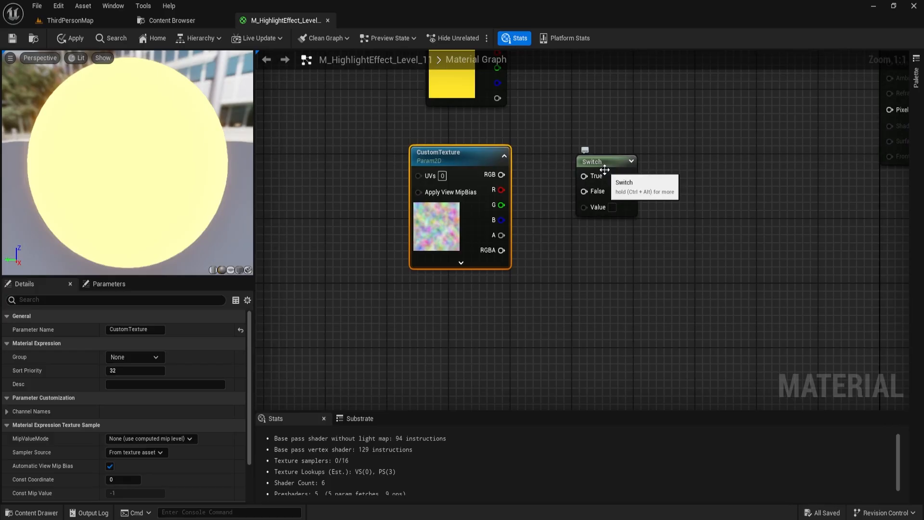
Step: Place the Texture named reroute below CustomTexture, wire it to the Switch's False input, and connect CustomTexture's RGB to True
{"action": "left_click", "coordinate": [480, 297]}
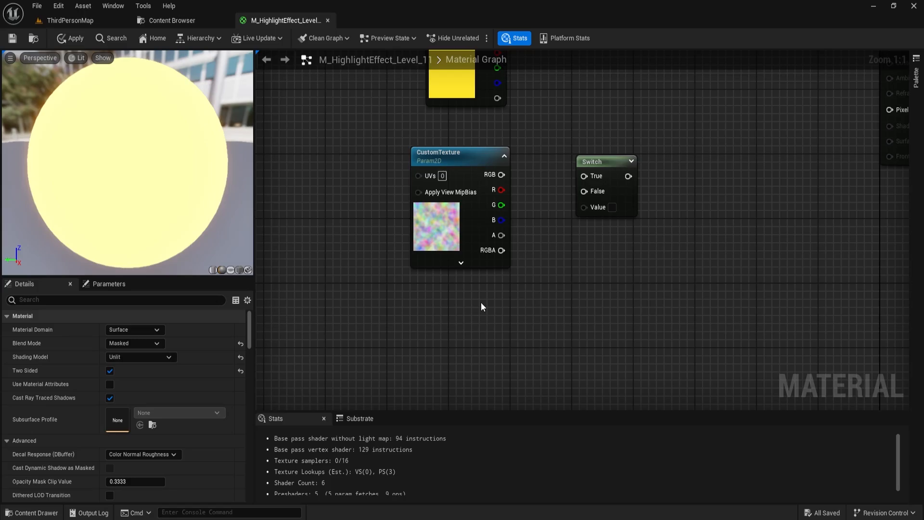
{"action": "right_click", "coordinate": [483, 308]}
{"action": "left_click", "coordinate": [500, 346]}
{"action": "left_click_drag", "start_coordinate": [492, 321], "coordinate": [584, 191]}
{"action": "left_click", "coordinate": [599, 161]}
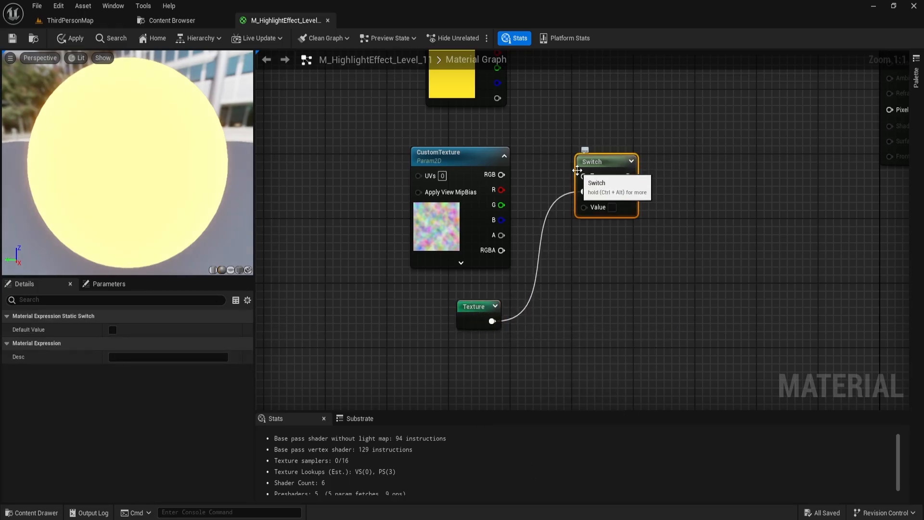
{"action": "left_click_drag", "start_coordinate": [503, 174], "coordinate": [584, 176]}
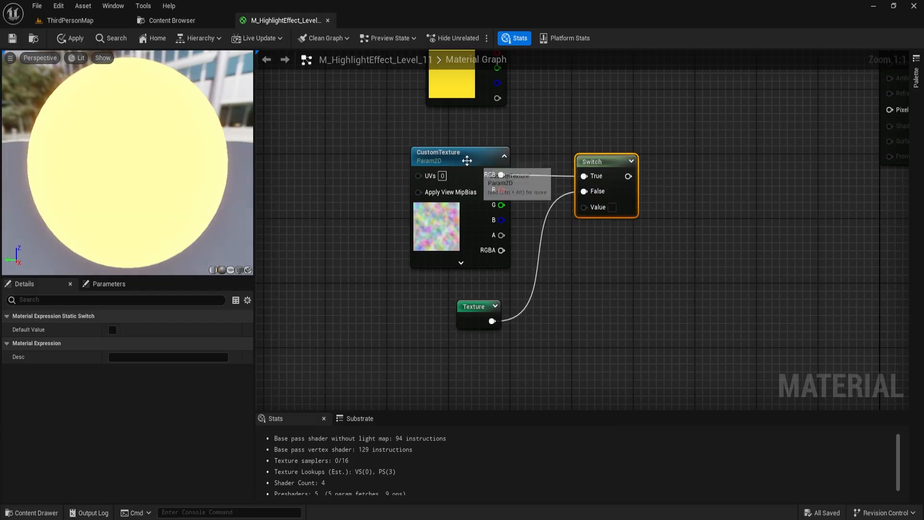
{"action": "left_click_drag", "start_coordinate": [469, 163], "coordinate": [476, 162]}
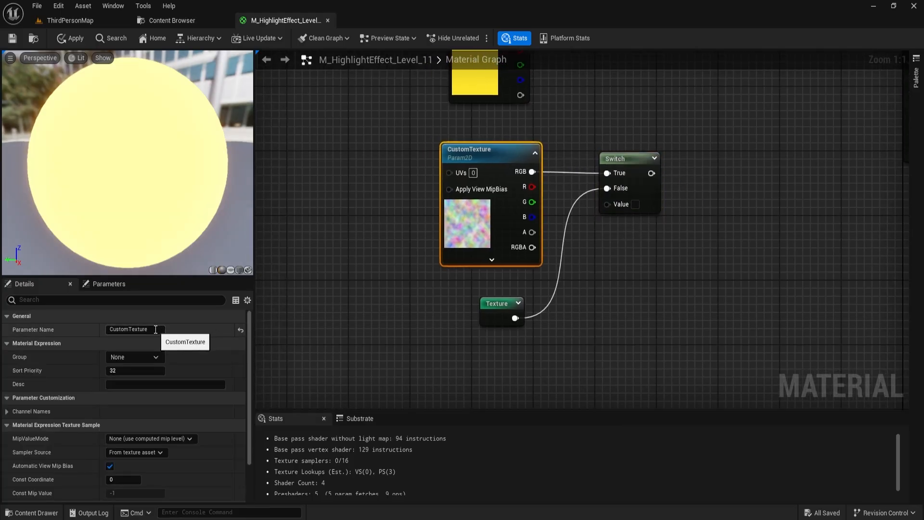
Step: Rename the CustomTexture parameter as UseCustomTexture and save the material
{"action": "left_click_drag", "start_coordinate": [155, 329], "coordinate": [1, 335]}
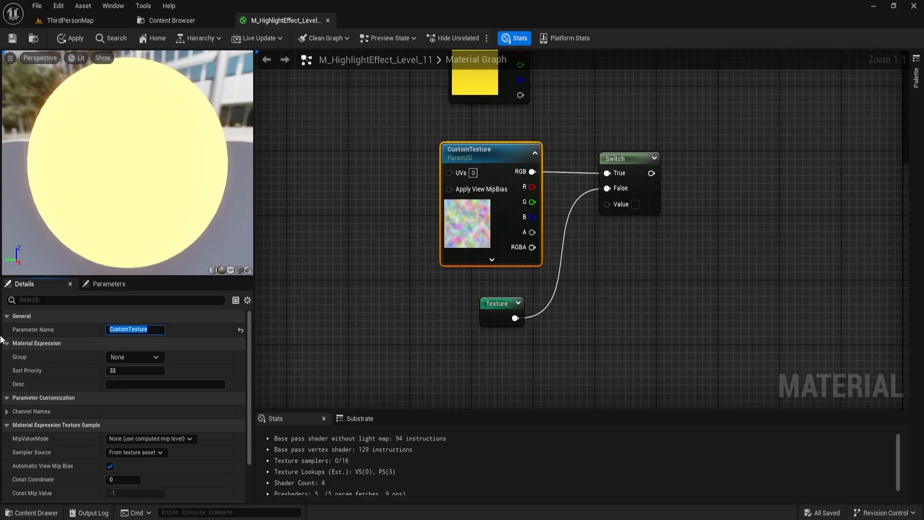
{"action": "type", "text": "UseCustomTexture"}
{"action": "key", "text": "Return"}
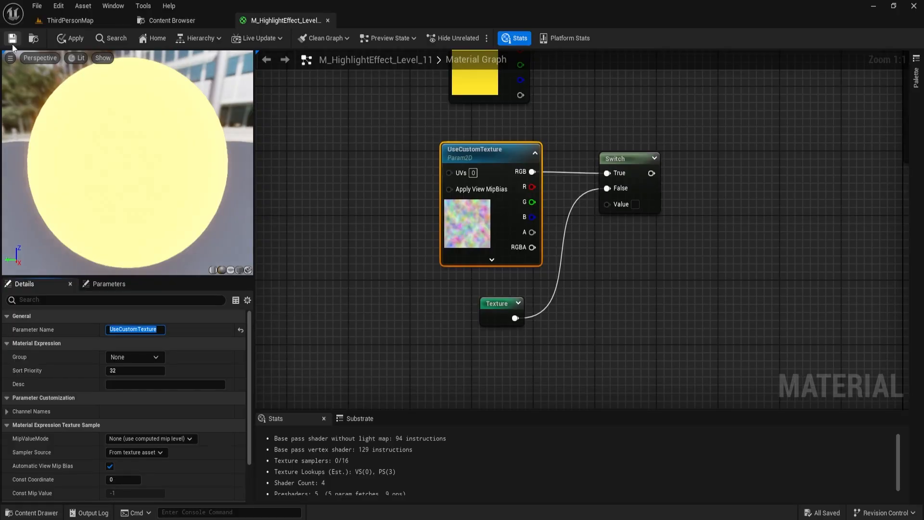
{"action": "left_click", "coordinate": [12, 42]}
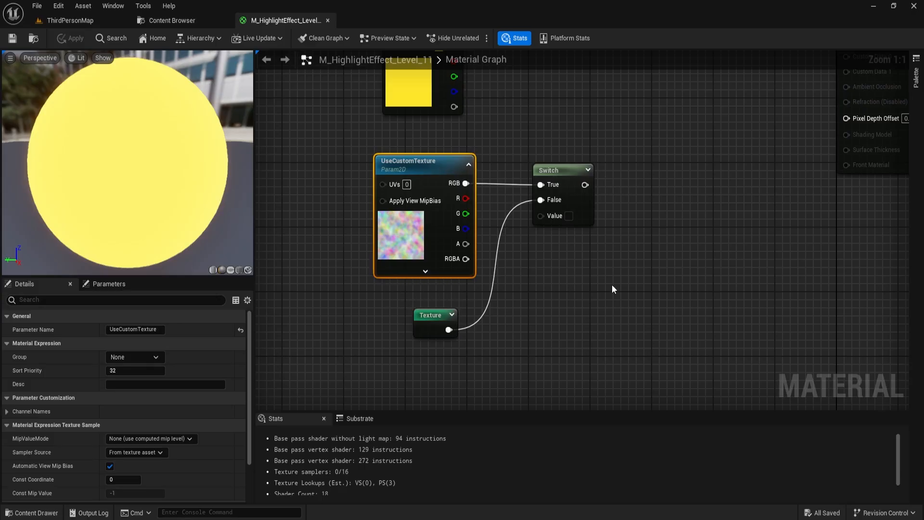
Step: Add a Power node with exponent 6 and feed the static Switch output into its Base
{"action": "right_click_drag", "start_coordinate": [666, 191], "coordinate": [635, 309]}
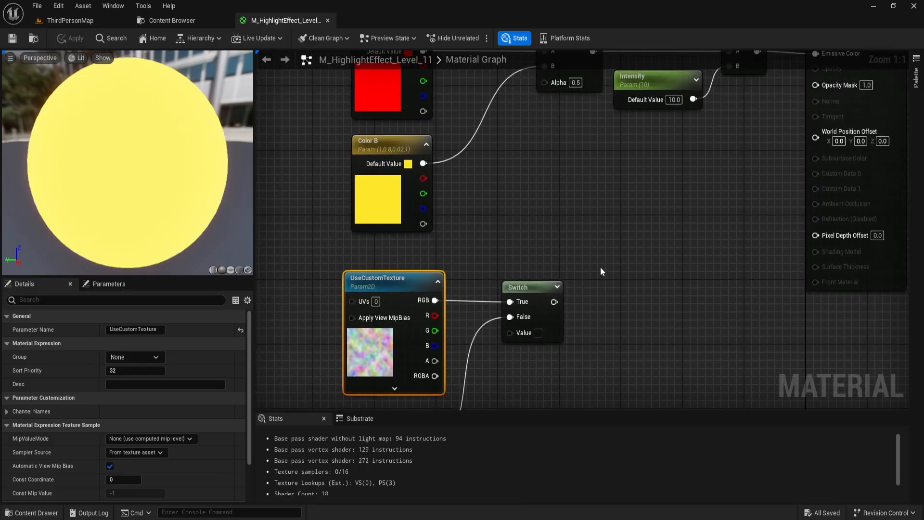
{"action": "right_click", "coordinate": [606, 268]}
{"action": "type", "text": "power"}
{"action": "key", "text": "Return"}
{"action": "left_click_drag", "start_coordinate": [554, 302], "coordinate": [631, 285]}
{"action": "left_click", "coordinate": [644, 318]}
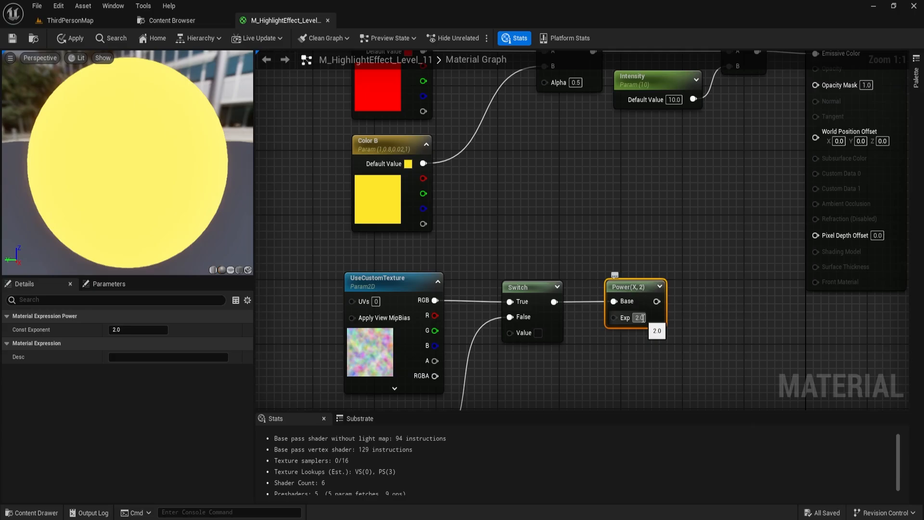
{"action": "type", "text": "6"}
{"action": "key", "text": "Return"}
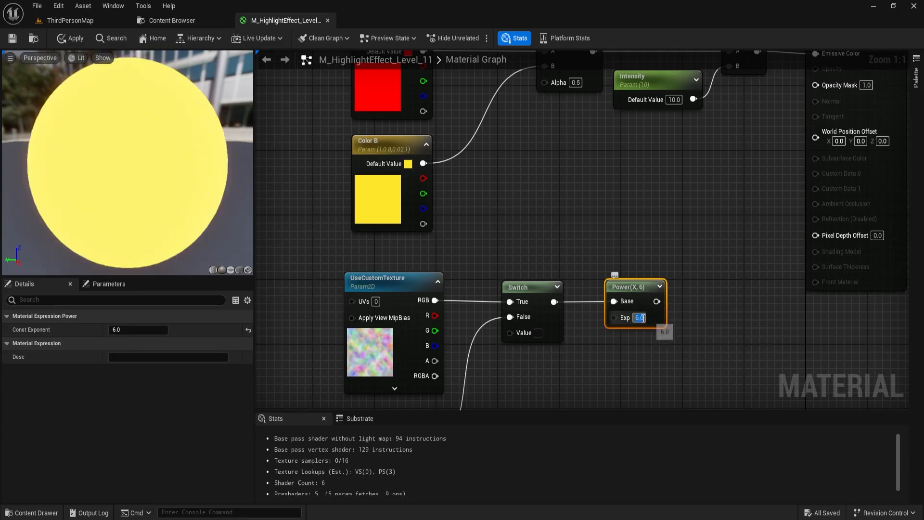
{"action": "left_click", "coordinate": [608, 206]}
Step: Connect the Power output to the Lerp's Alpha input and save the material
{"action": "right_click_drag", "start_coordinate": [608, 206], "coordinate": [630, 264]}
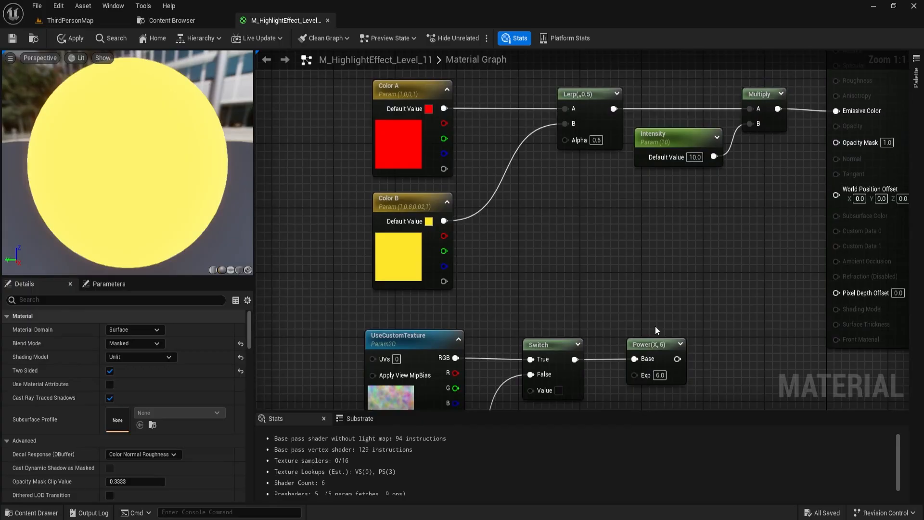
{"action": "left_click_drag", "start_coordinate": [677, 359], "coordinate": [565, 139]}
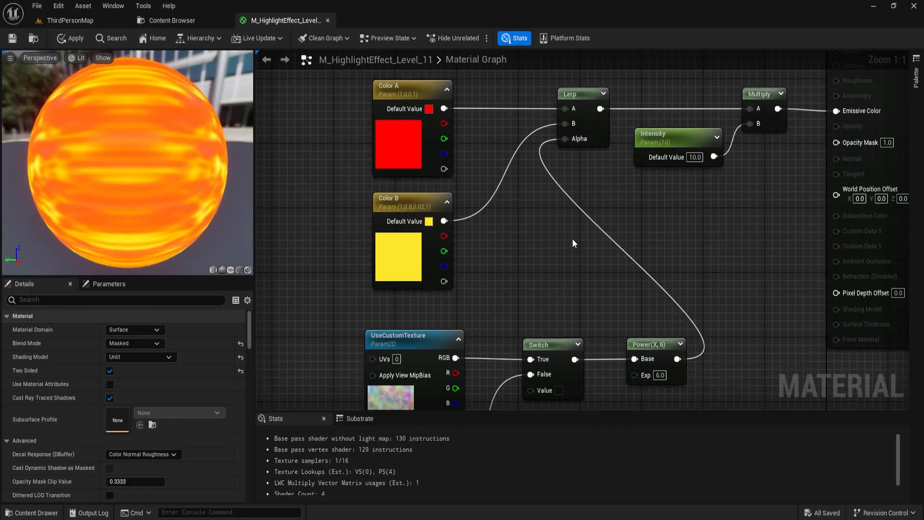
{"action": "left_click", "coordinate": [14, 35]}
Step: Move the UseCustomTexture, Texture, Switch and Power nodes together back so Power sits beneath Color B, ahead of the Lerp
{"action": "scroll", "coordinate": [651, 251], "scroll_direction": "down", "scroll_amount": 3}
{"action": "right_click_drag", "start_coordinate": [411, 291], "coordinate": [464, 204]}
{"action": "left_click_drag", "start_coordinate": [464, 204], "coordinate": [727, 344]}
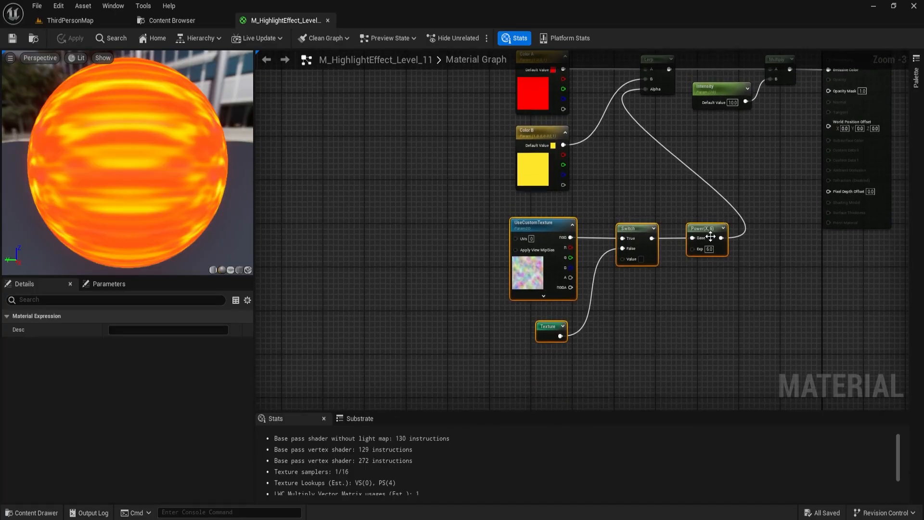
{"action": "left_click_drag", "start_coordinate": [711, 233], "coordinate": [565, 218]}
{"action": "left_click", "coordinate": [859, 229]}
{"action": "right_click_drag", "start_coordinate": [860, 228], "coordinate": [772, 275]}
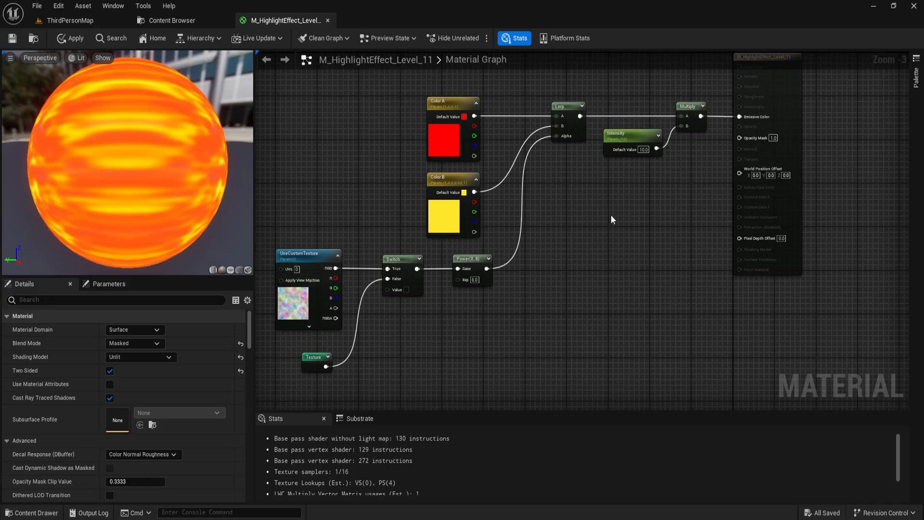
Step: Add a TwoSidedSign node in the empty area below the Intensity parameter
{"action": "scroll", "coordinate": [670, 204], "scroll_direction": "up", "scroll_amount": 1}
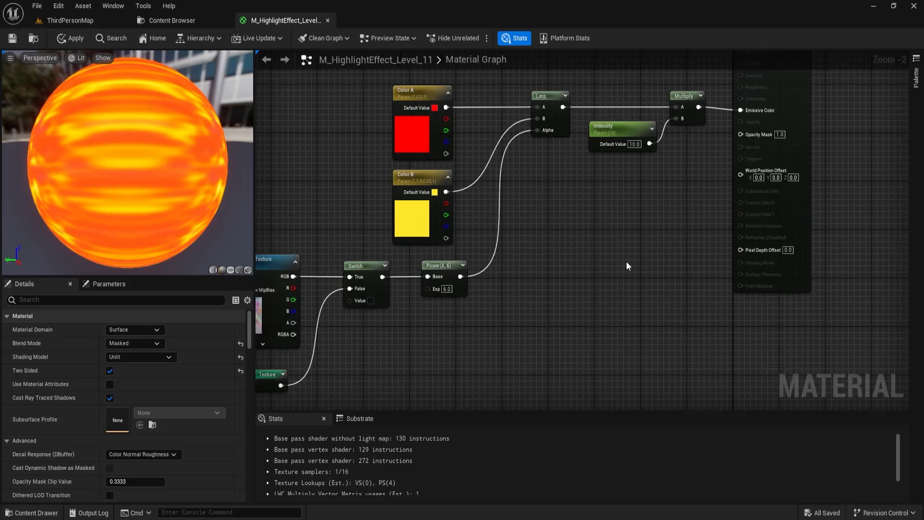
{"action": "scroll", "coordinate": [576, 260], "scroll_direction": "up", "scroll_amount": 1}
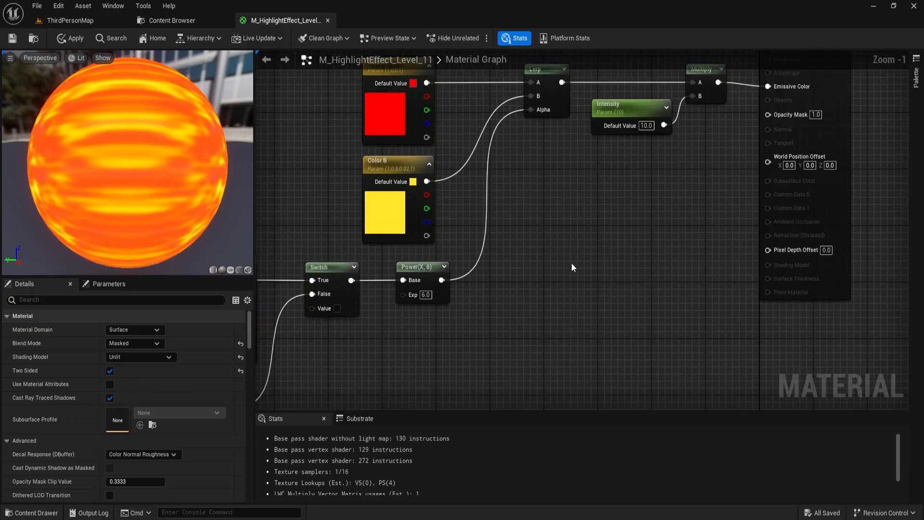
{"action": "right_click", "coordinate": [573, 268]}
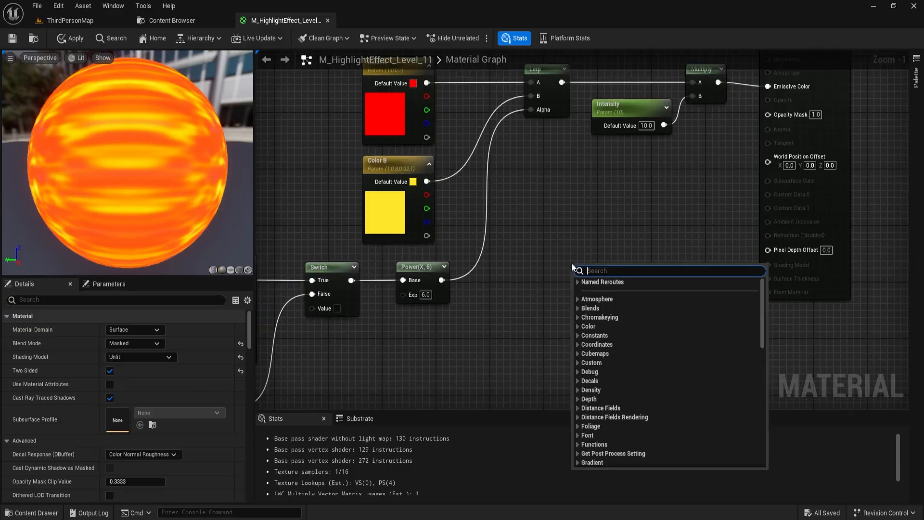
{"action": "type", "text": "two"}
{"action": "key", "text": "Return"}
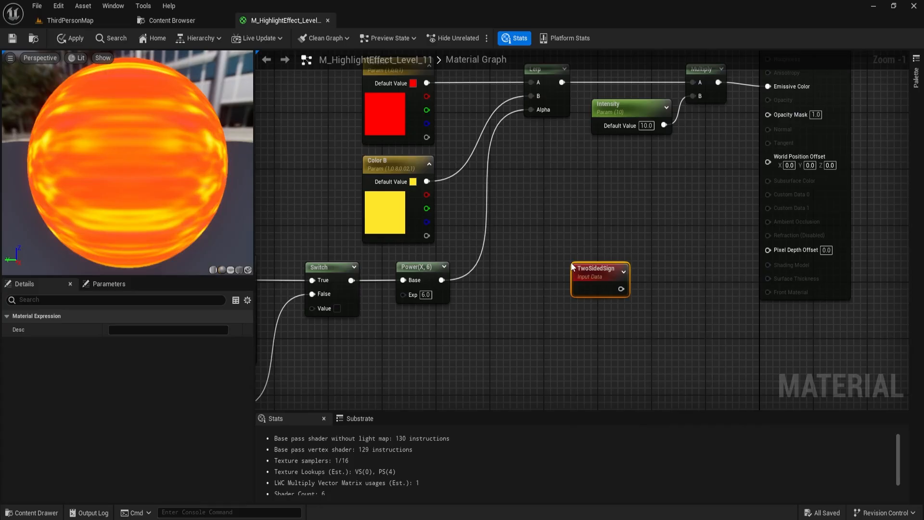
{"action": "left_click_drag", "start_coordinate": [572, 265], "coordinate": [544, 264]}
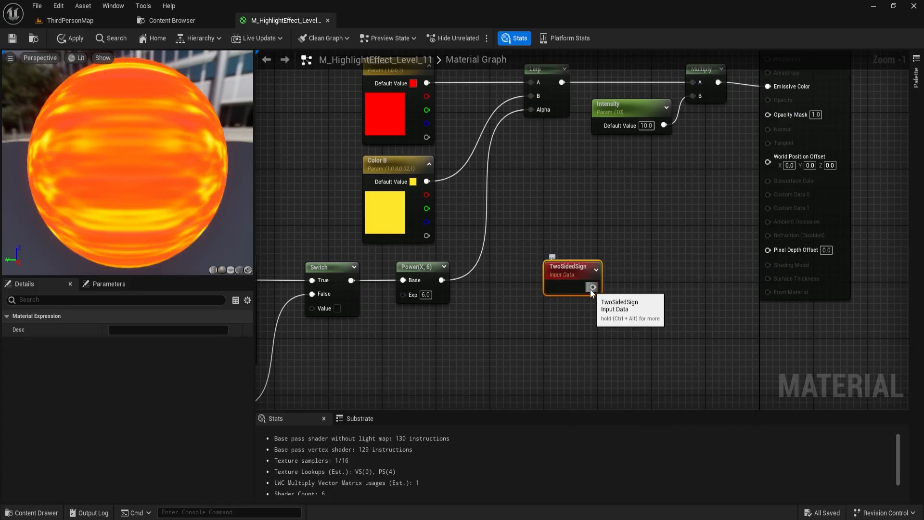
Step: Chain a OneMinus node from TwoSidedSign and connect its output to input A of a new Multiply node
{"action": "left_click_drag", "start_coordinate": [592, 288], "coordinate": [654, 264]}
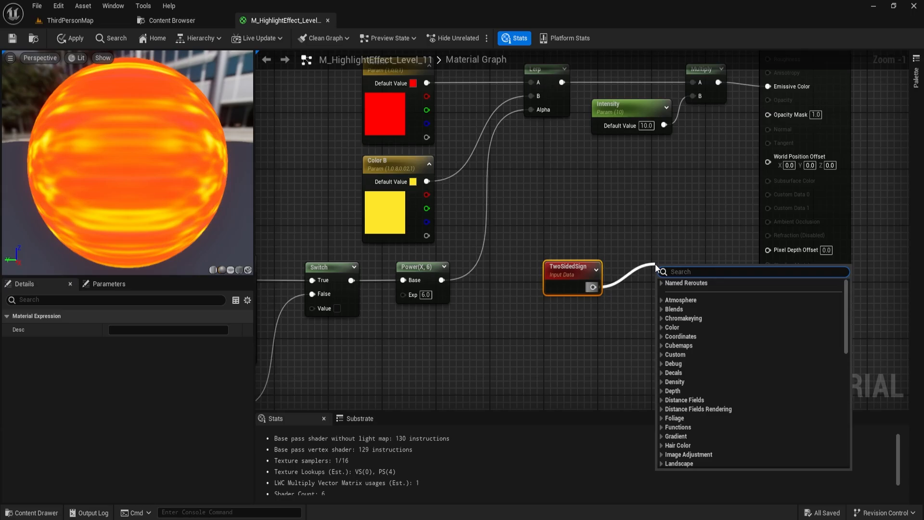
{"action": "type", "text": "one"}
{"action": "key", "text": "Return"}
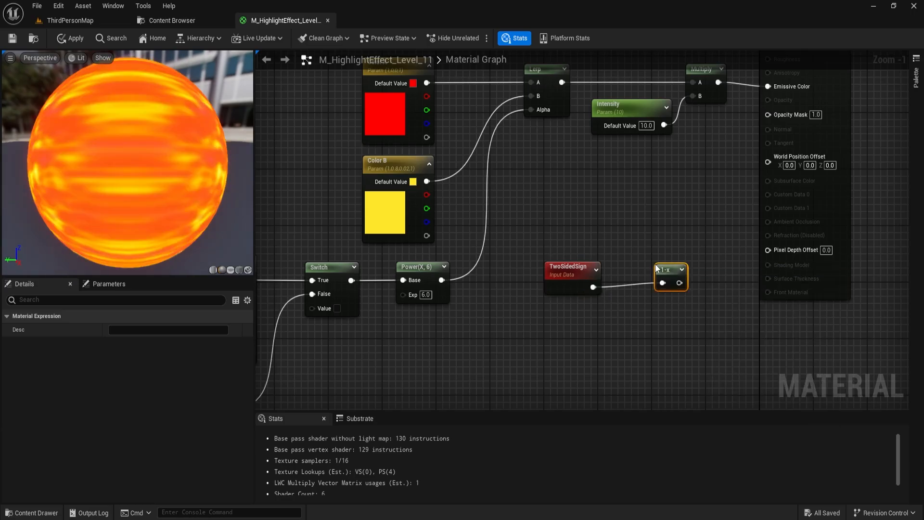
{"action": "left_click_drag", "start_coordinate": [657, 268], "coordinate": [638, 274]}
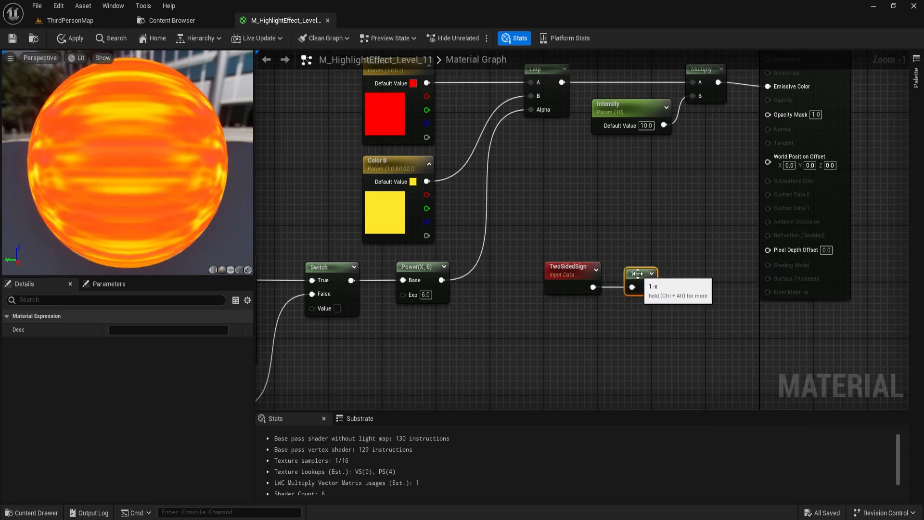
{"action": "left_click", "coordinate": [689, 271]}
{"action": "left_click_drag", "start_coordinate": [649, 287], "coordinate": [697, 279]}
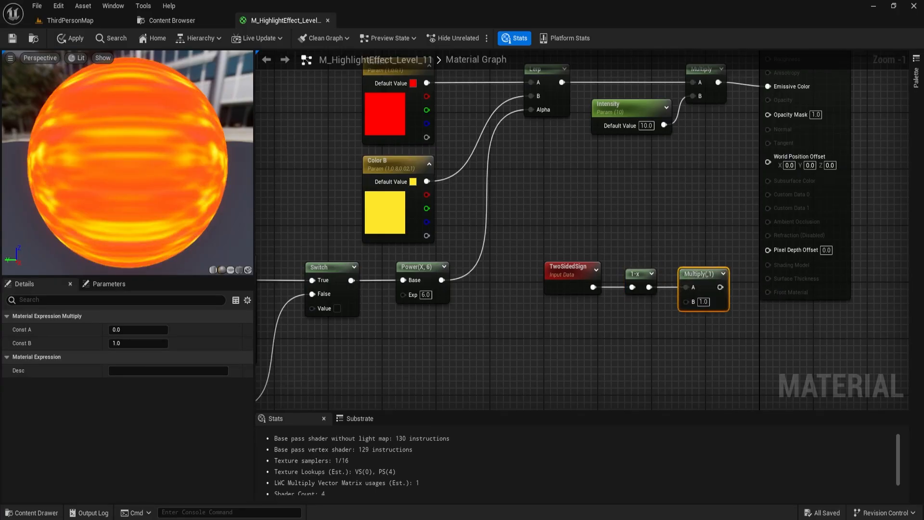
Step: Connect the new Multiply node's output to the material's Opacity Mask input
{"action": "right_click_drag", "start_coordinate": [689, 259], "coordinate": [669, 343]}
{"action": "left_click_drag", "start_coordinate": [701, 371], "coordinate": [762, 203]}
{"action": "right_click_drag", "start_coordinate": [649, 301], "coordinate": [672, 254]}
{"action": "scroll", "coordinate": [640, 258], "scroll_direction": "up", "scroll_amount": 1}
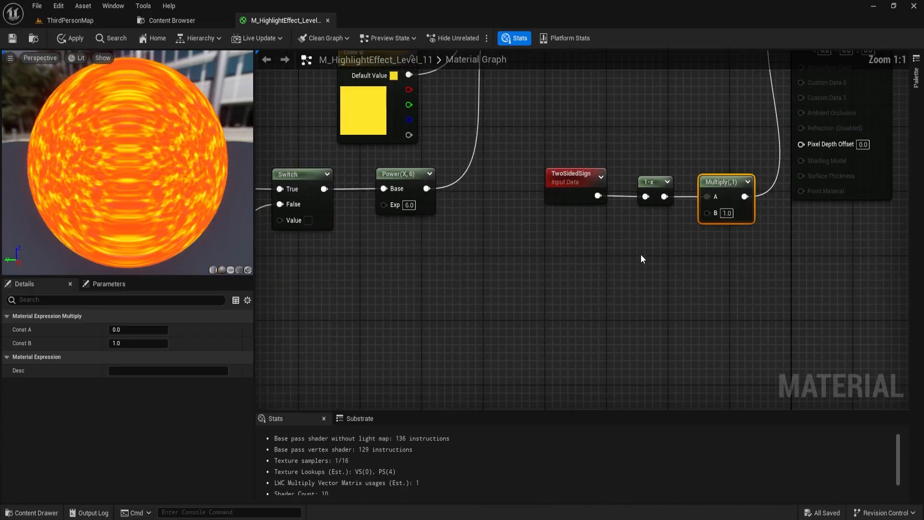
Step: Add a Fresnel node below TwoSidedSign and connect it through a new OneMinus node to the Multiply's input B
{"action": "right_click", "coordinate": [598, 231]}
{"action": "type", "text": "fresnel"}
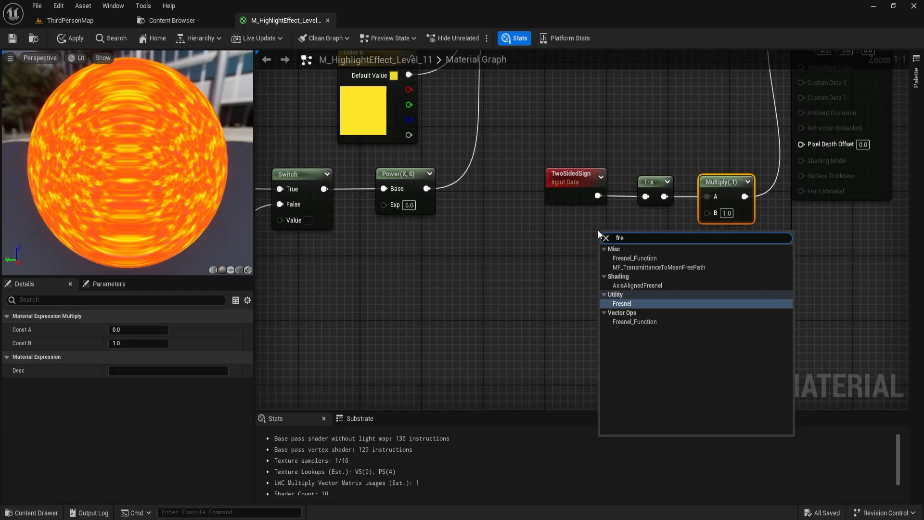
{"action": "key", "text": "Return"}
{"action": "left_click_drag", "start_coordinate": [640, 238], "coordinate": [705, 210]}
{"action": "type", "text": "1-x"}
{"action": "key", "text": "Return"}
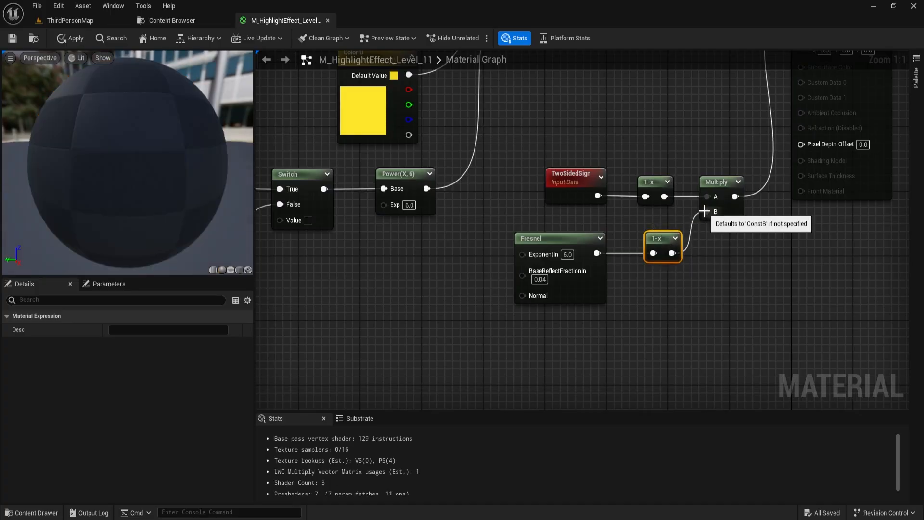
Step: Set the Fresnel node's ExponentIn to 1
{"action": "right_click_drag", "start_coordinate": [695, 265], "coordinate": [747, 230]}
{"action": "type", "text": "1"}
{"action": "key", "text": "Return"}
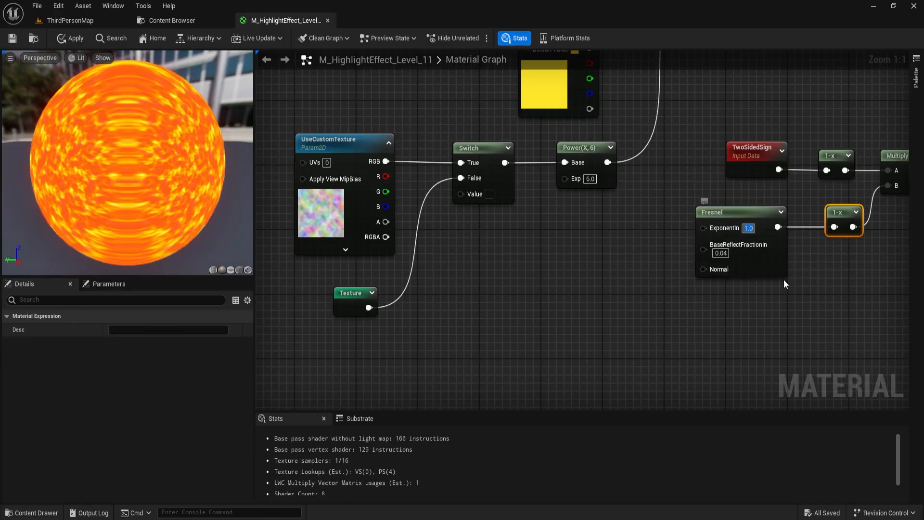
{"action": "right_click_drag", "start_coordinate": [783, 280], "coordinate": [663, 265]}
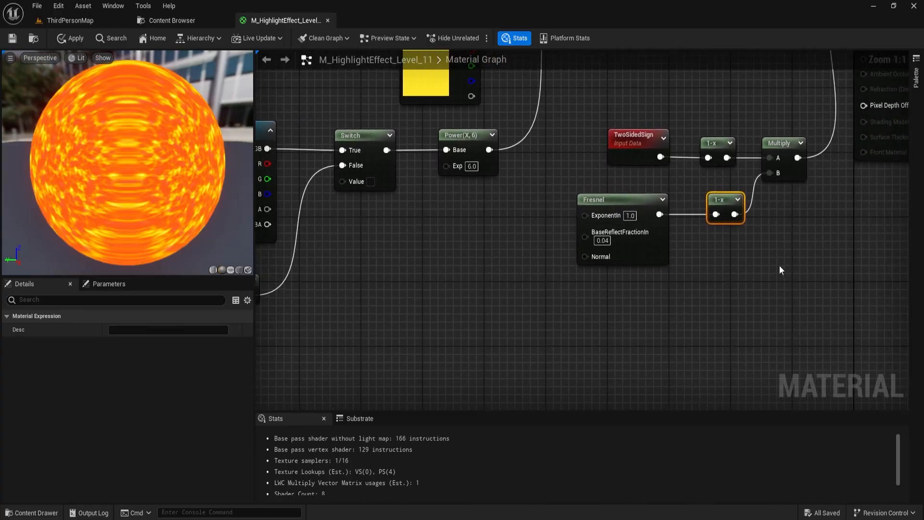
{"action": "left_click", "coordinate": [743, 270]}
{"action": "right_click_drag", "start_coordinate": [762, 266], "coordinate": [658, 282]}
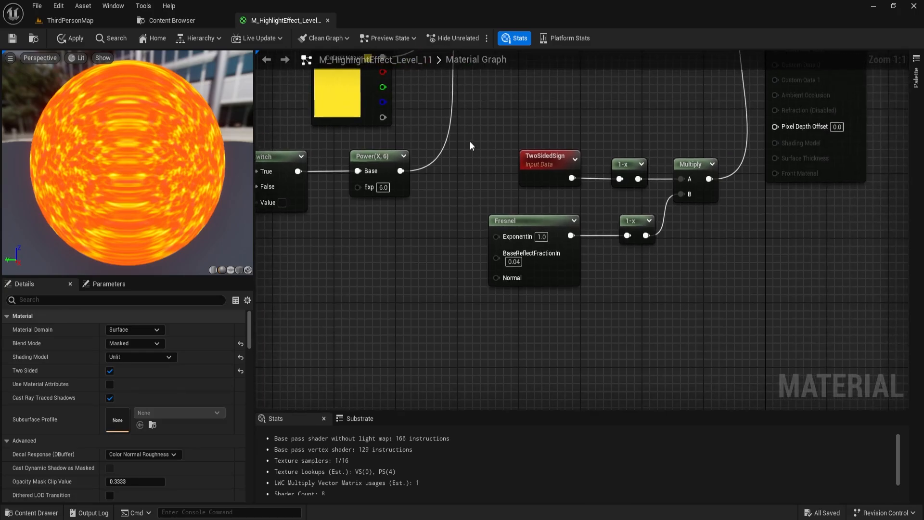
Step: Group the TwoSidedSign, Fresnel, OneMinus and Multiply nodes in a comment named Opacity Mask and move it further down the graph
{"action": "left_click_drag", "start_coordinate": [472, 144], "coordinate": [715, 348]}
{"action": "key", "text": "c"}
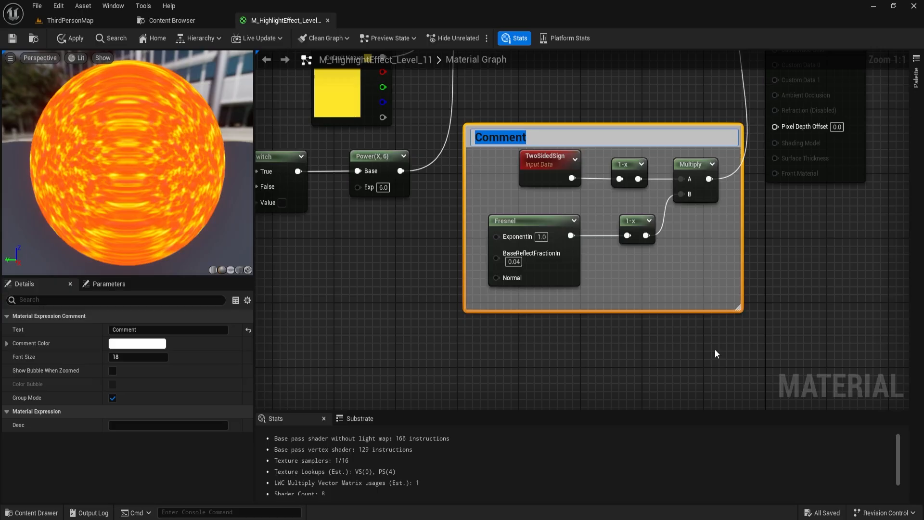
{"action": "type", "text": "Opacity Mask"}
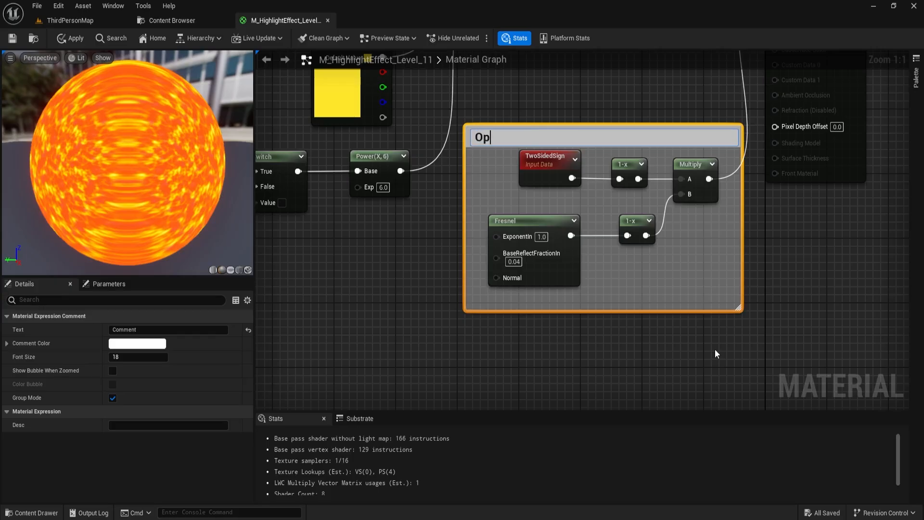
{"action": "key", "text": "Return"}
{"action": "left_click", "coordinate": [706, 349]}
{"action": "scroll", "coordinate": [684, 265], "scroll_direction": "down", "scroll_amount": 2}
{"action": "left_click_drag", "start_coordinate": [660, 177], "coordinate": [633, 348]}
Step: Group the color, Intensity, Lerp, Switch, Power and texture nodes in a comment named Color
{"action": "scroll", "coordinate": [693, 296], "scroll_direction": "down", "scroll_amount": 3}
{"action": "left_click_drag", "start_coordinate": [440, 116], "coordinate": [713, 308]}
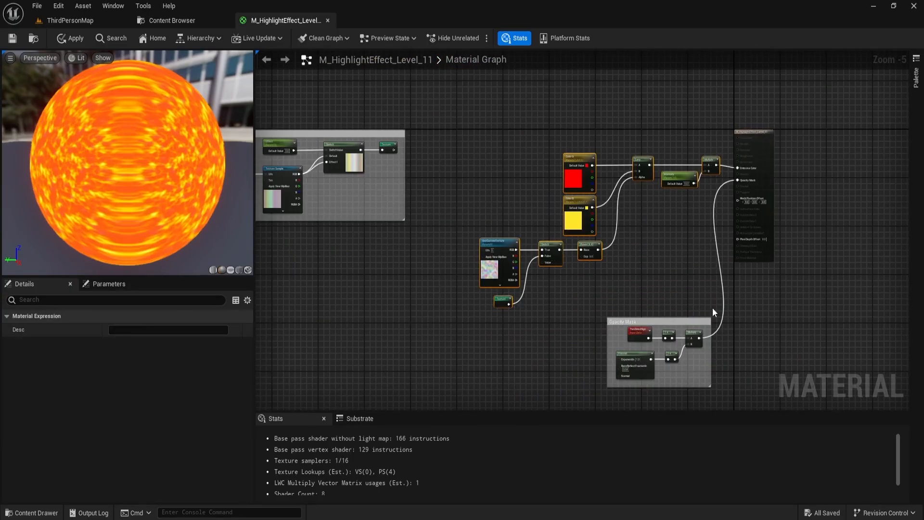
{"action": "type", "text": "c"}
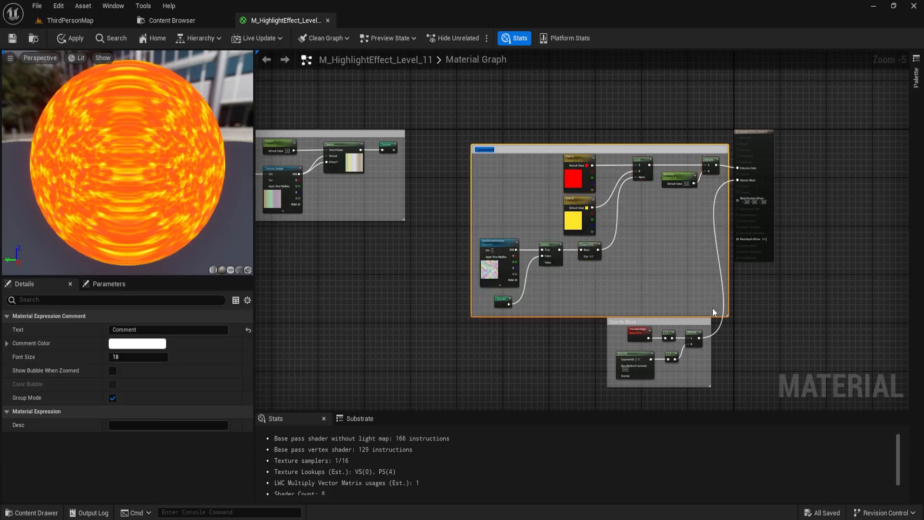
{"action": "type", "text": "Color"}
{"action": "key", "text": "Return"}
Step: Shift the Color comment up to line up with the material output node, and nudge the Opacity Mask comment closer beneath it
{"action": "left_click_drag", "start_coordinate": [616, 148], "coordinate": [600, 133]}
{"action": "left_click", "coordinate": [684, 313]}
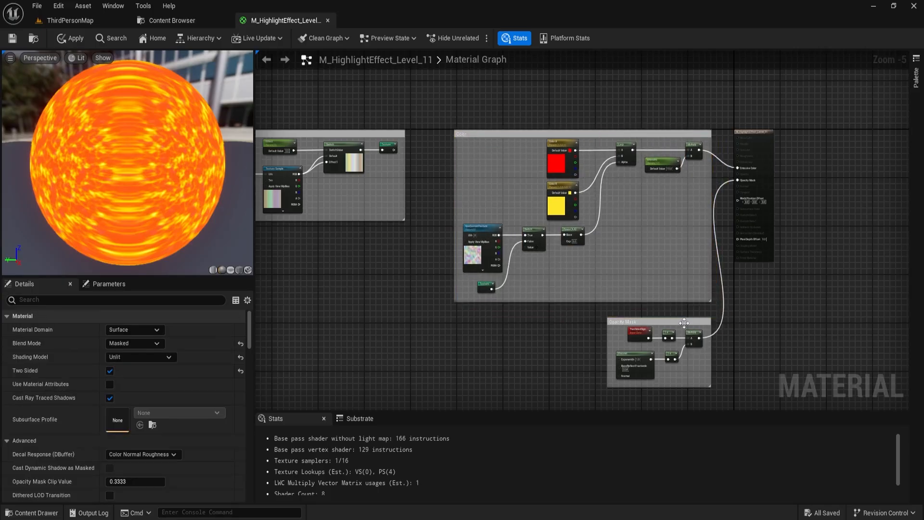
{"action": "left_click_drag", "start_coordinate": [681, 321], "coordinate": [681, 316]}
{"action": "left_click", "coordinate": [778, 338]}
Step: Add a VertexNormalWS node in the empty area below the Opacity Mask comment
{"action": "right_click_drag", "start_coordinate": [736, 349], "coordinate": [664, 243]}
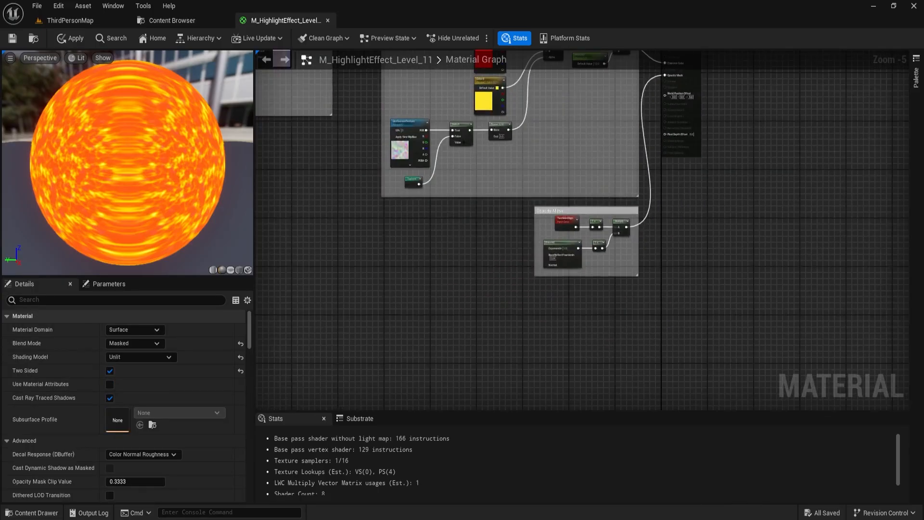
{"action": "scroll", "coordinate": [658, 317], "scroll_direction": "up", "scroll_amount": 1}
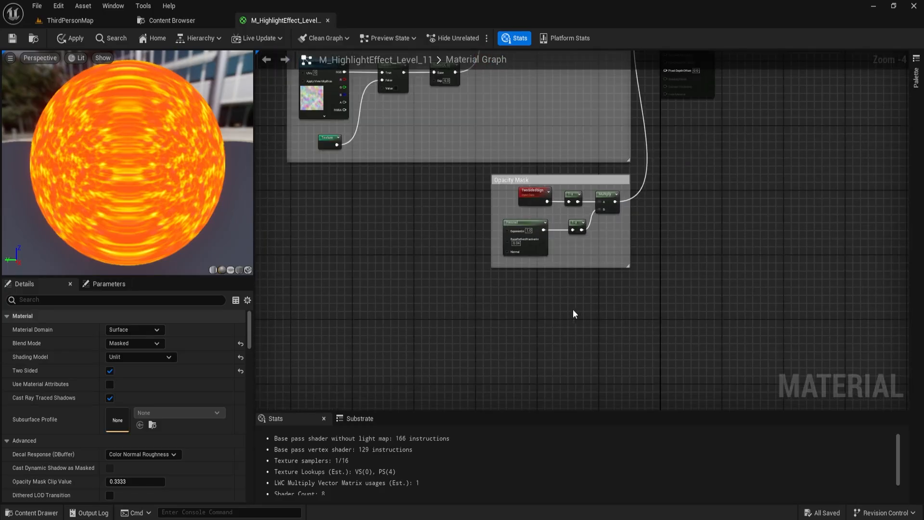
{"action": "right_click", "coordinate": [553, 302]}
{"action": "left_click", "coordinate": [525, 302]}
{"action": "right_click", "coordinate": [525, 302]}
{"action": "type", "text": "v"}
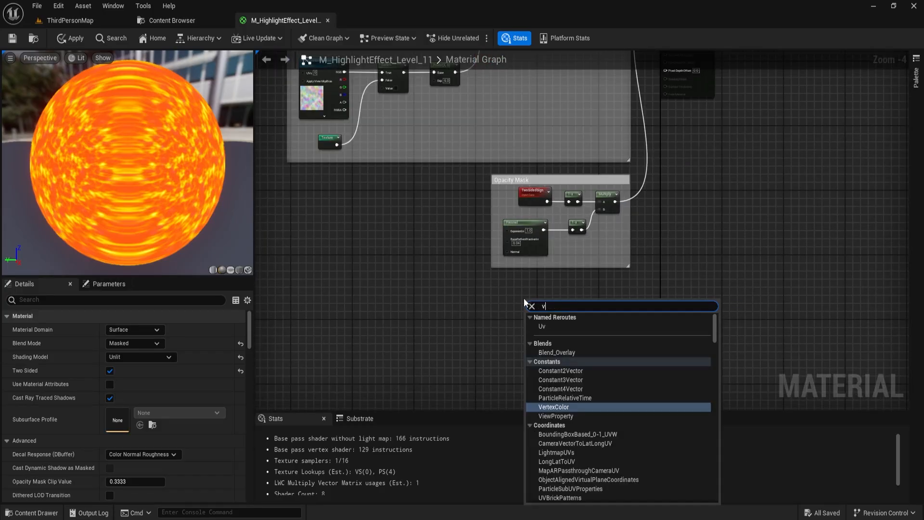
{"action": "type", "text": "ertex"}
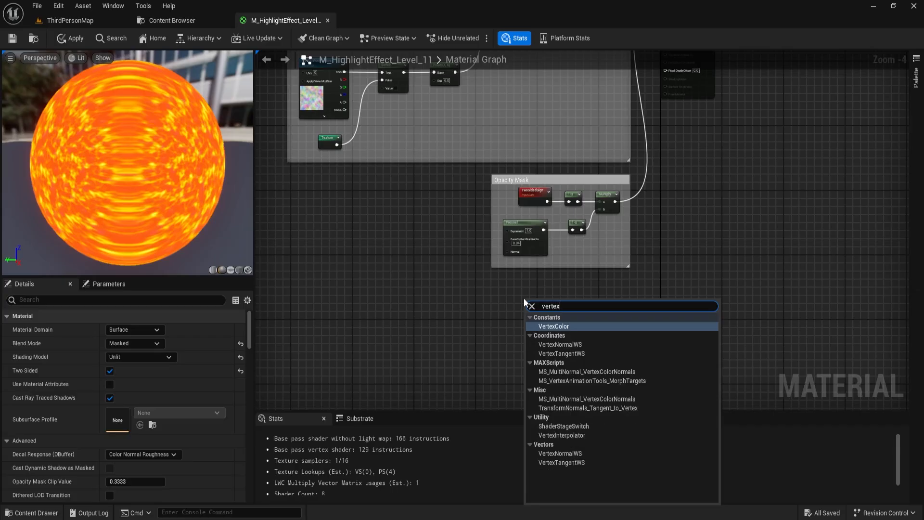
{"action": "left_click", "coordinate": [559, 344]}
Step: Add a Multiply node beside VertexNormalWS and connect VertexNormalWS to its input A
{"action": "scroll", "coordinate": [548, 313], "scroll_direction": "up", "scroll_amount": 4}
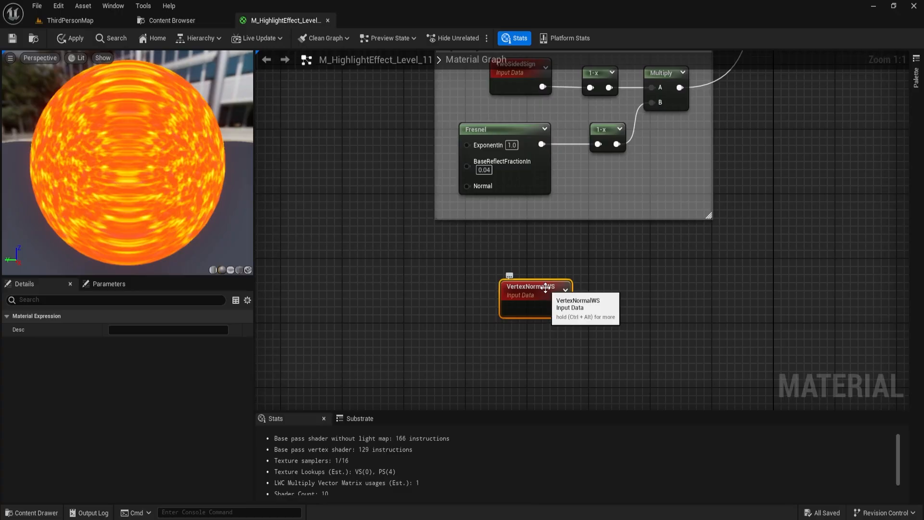
{"action": "left_click", "coordinate": [620, 287]}
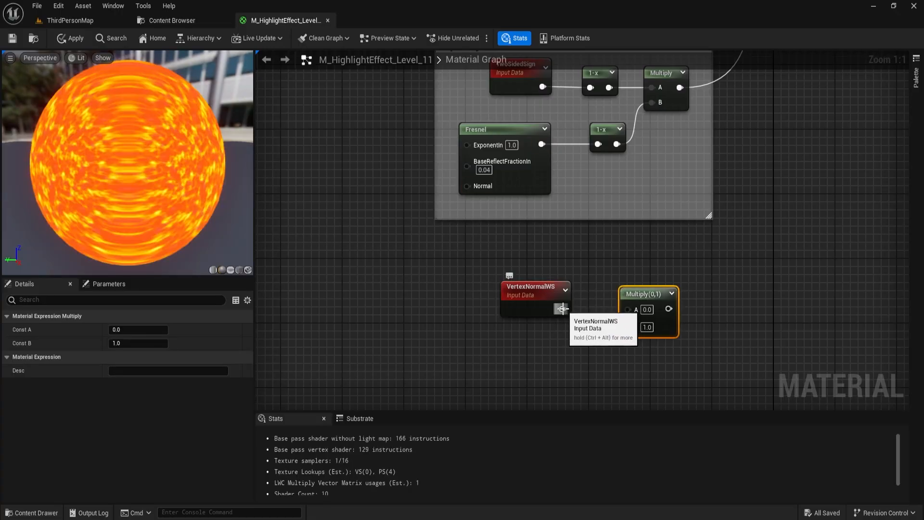
{"action": "left_click_drag", "start_coordinate": [563, 309], "coordinate": [639, 311]}
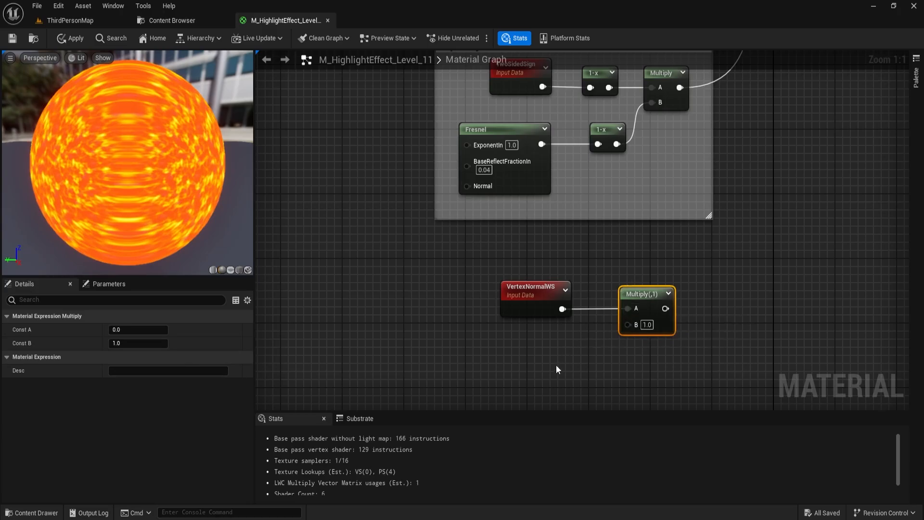
Step: Add the Texture named reroute and a Power node below VertexNormalWS, and connect Texture to the Power's Base input
{"action": "right_click_drag", "start_coordinate": [557, 367], "coordinate": [608, 334]}
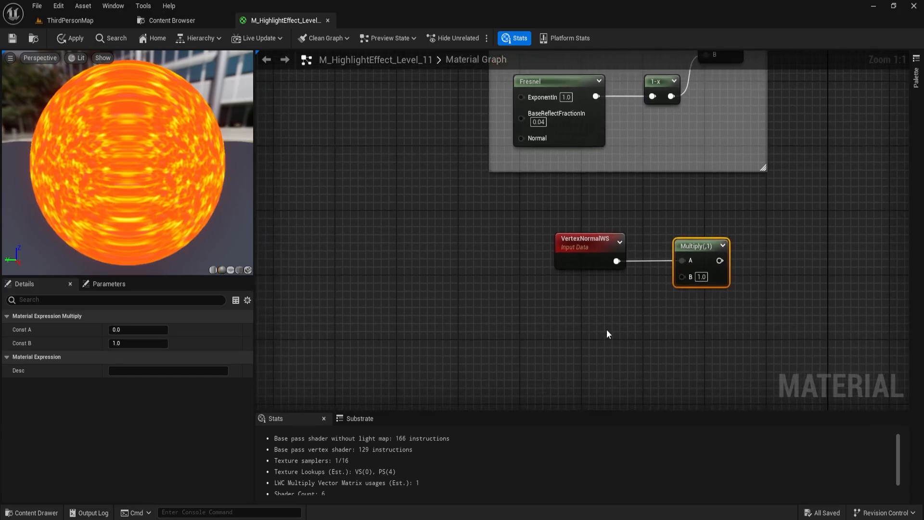
{"action": "right_click", "coordinate": [539, 312]}
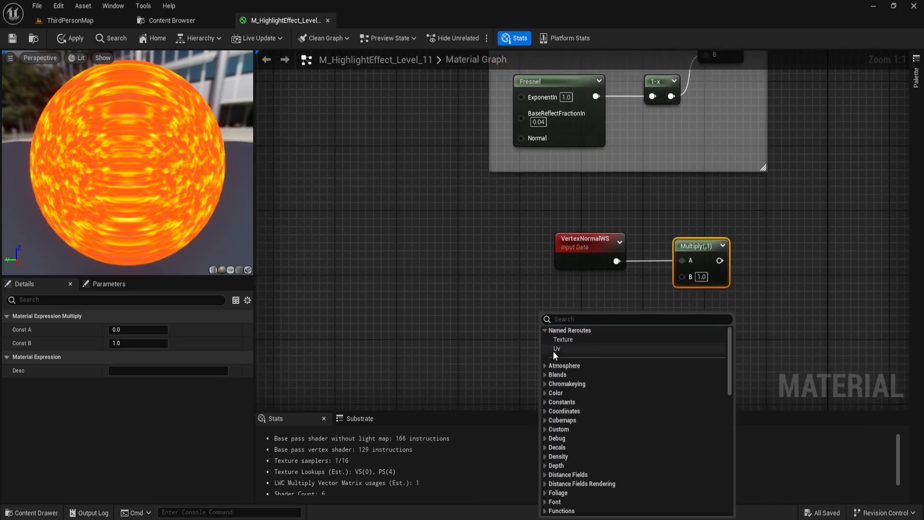
{"action": "left_click", "coordinate": [560, 340]}
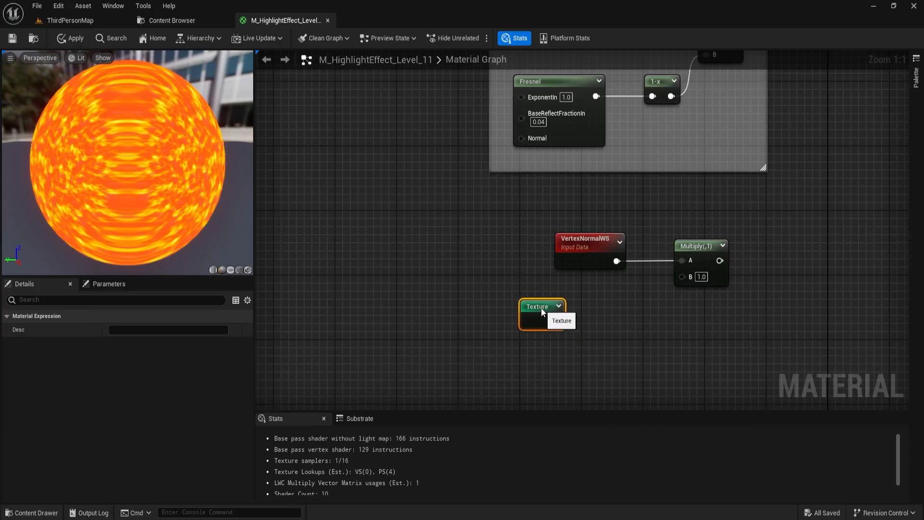
{"action": "left_click", "coordinate": [618, 327]}
{"action": "right_click", "coordinate": [612, 316]}
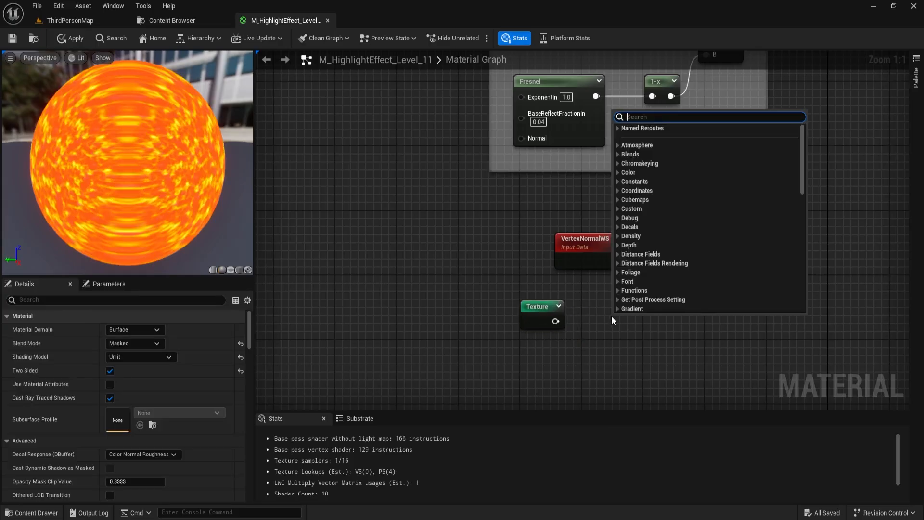
{"action": "type", "text": "pow"}
{"action": "key", "text": "Return"}
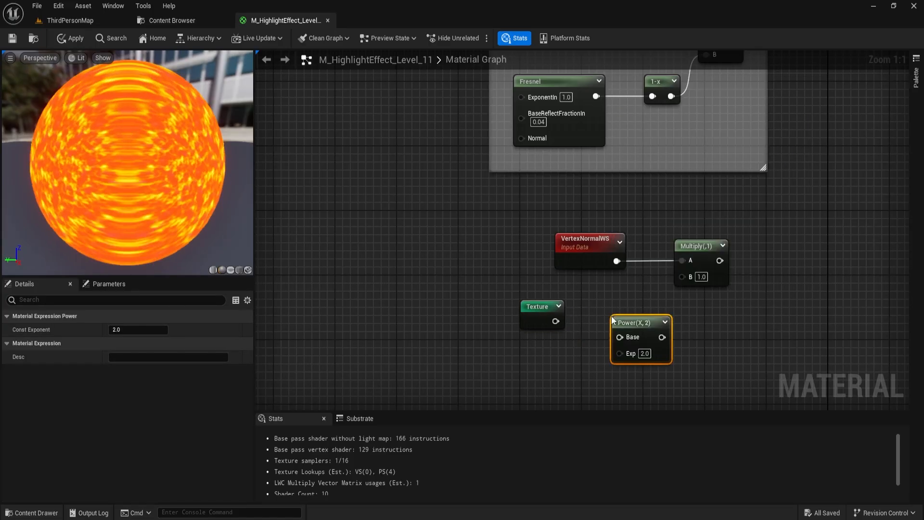
{"action": "left_click_drag", "start_coordinate": [556, 321], "coordinate": [623, 317]}
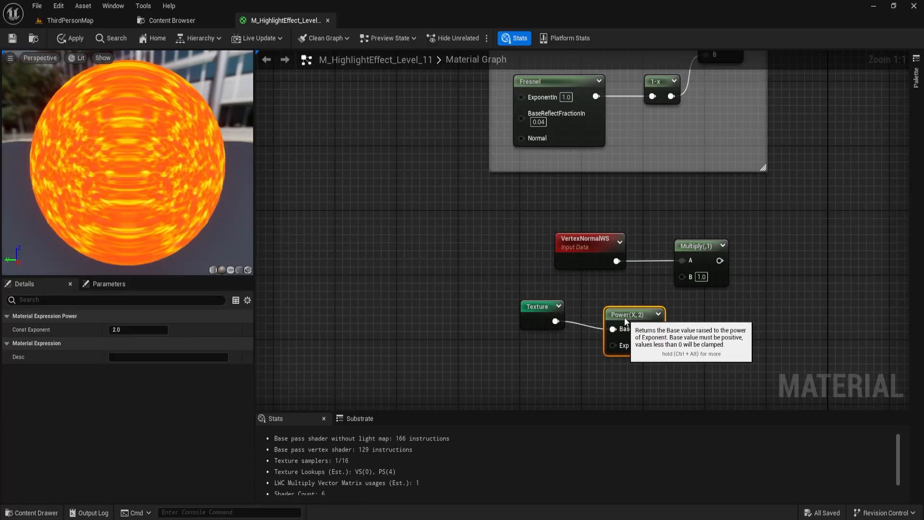
Step: Add a scalar parameter named AnimationEdge with default value 2 and connect it to the Power's Exp input
{"action": "left_click", "coordinate": [514, 352]}
{"action": "type", "text": "s"}
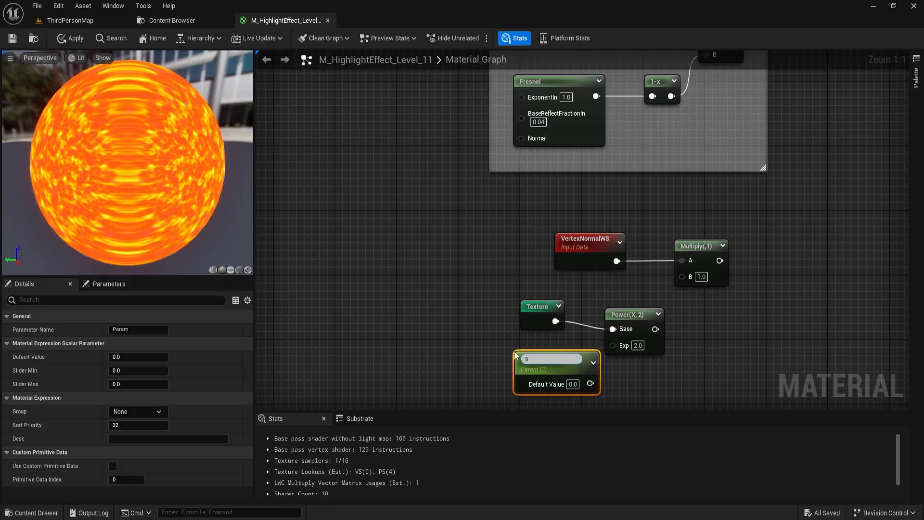
{"action": "type", "text": "nimationEdge"}
{"action": "key", "text": "Return"}
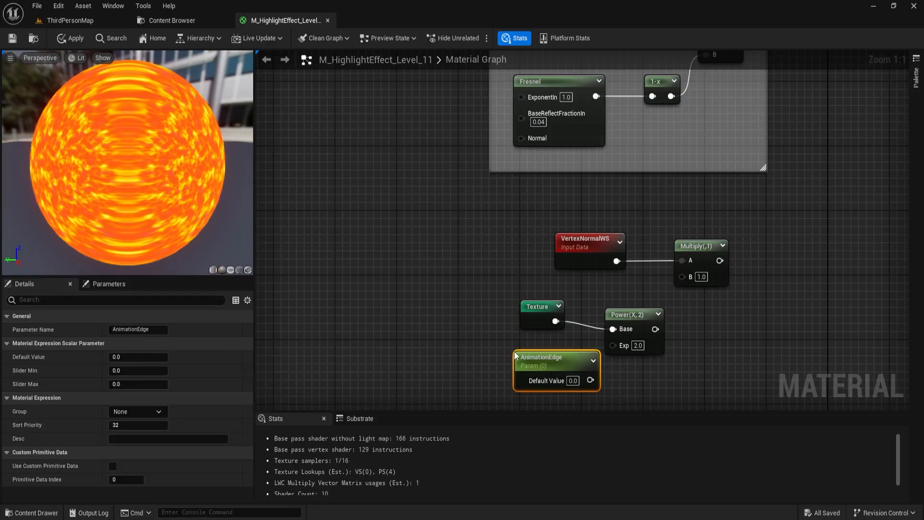
{"action": "left_click", "coordinate": [573, 381]}
{"action": "type", "text": "2"}
{"action": "key", "text": "Return"}
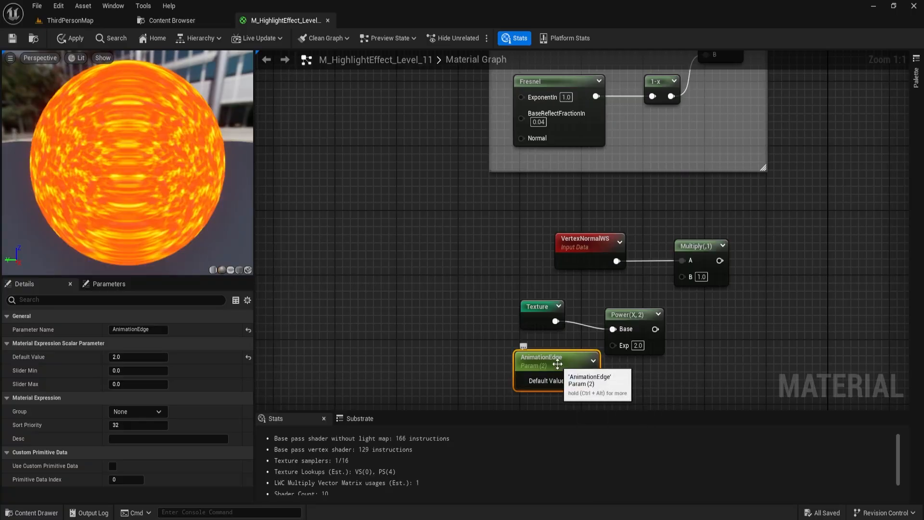
{"action": "left_click_drag", "start_coordinate": [557, 363], "coordinate": [613, 345]}
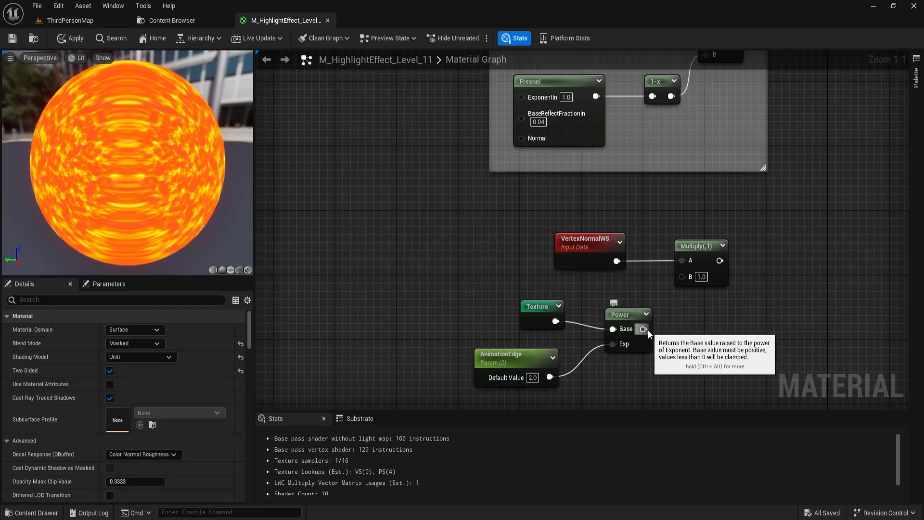
Step: Connect Power to input B of the VertexNormalWS Multiply, and feed that Multiply into input A of a second Multiply node
{"action": "left_click_drag", "start_coordinate": [645, 329], "coordinate": [691, 281]}
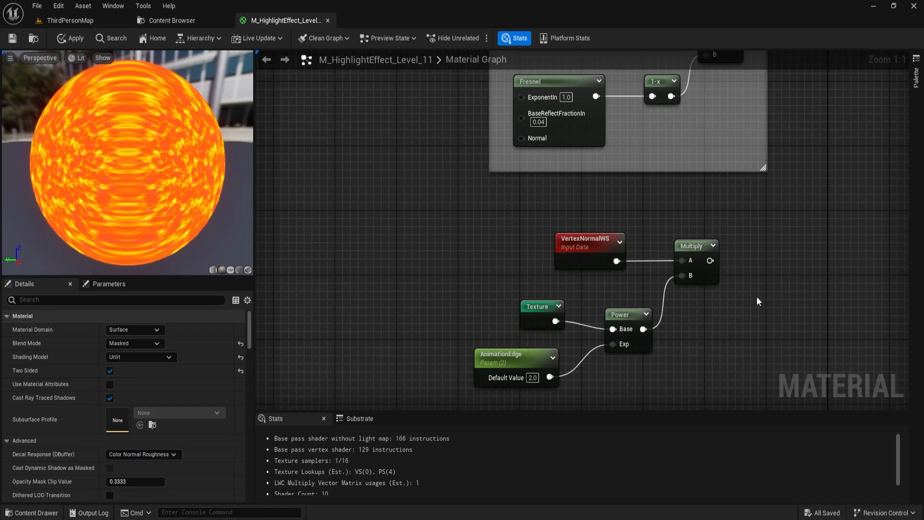
{"action": "left_click", "coordinate": [772, 250]}
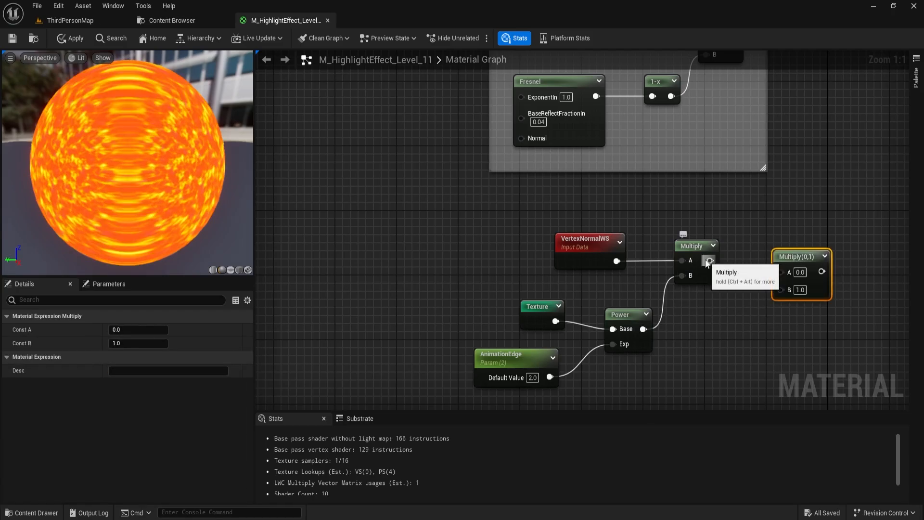
{"action": "left_click_drag", "start_coordinate": [708, 261], "coordinate": [782, 272]}
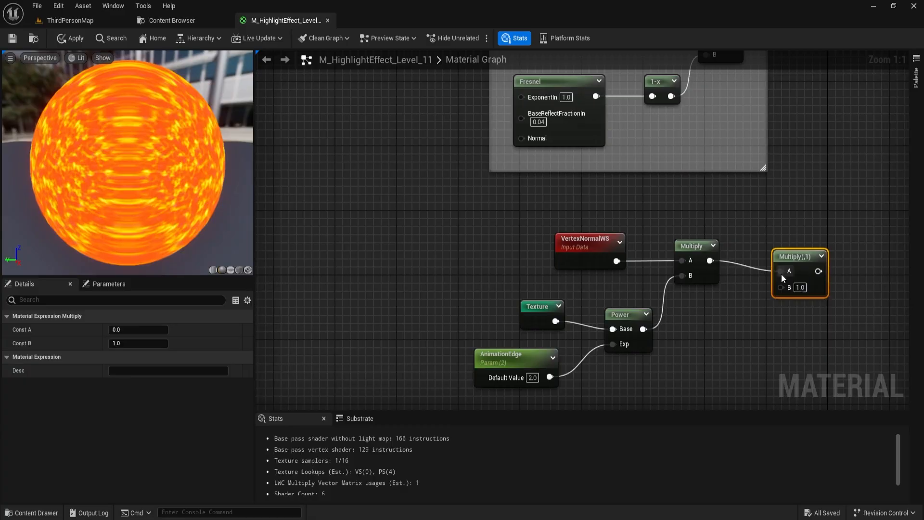
Step: Add a scalar parameter named Size with default value 10 and connect it to the second Multiply's input B
{"action": "left_click", "coordinate": [713, 313]}
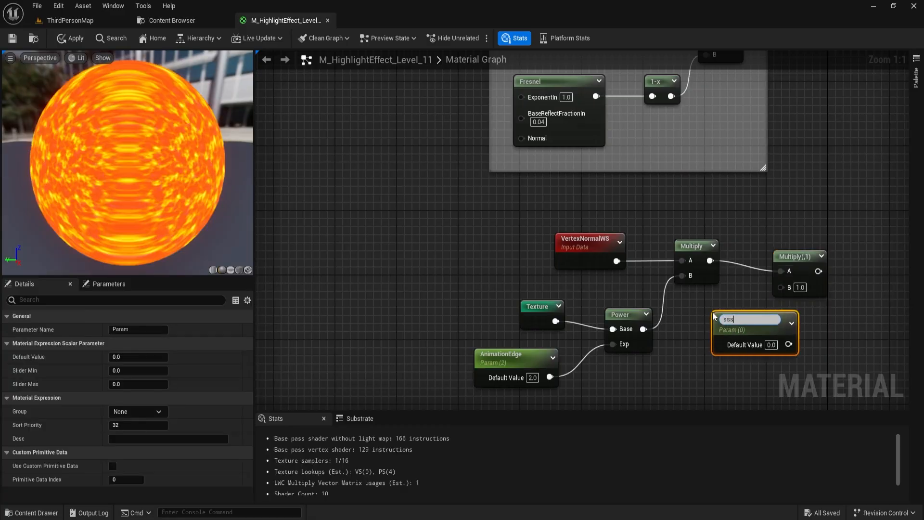
{"action": "type", "text": "Size"}
{"action": "key", "text": "Return"}
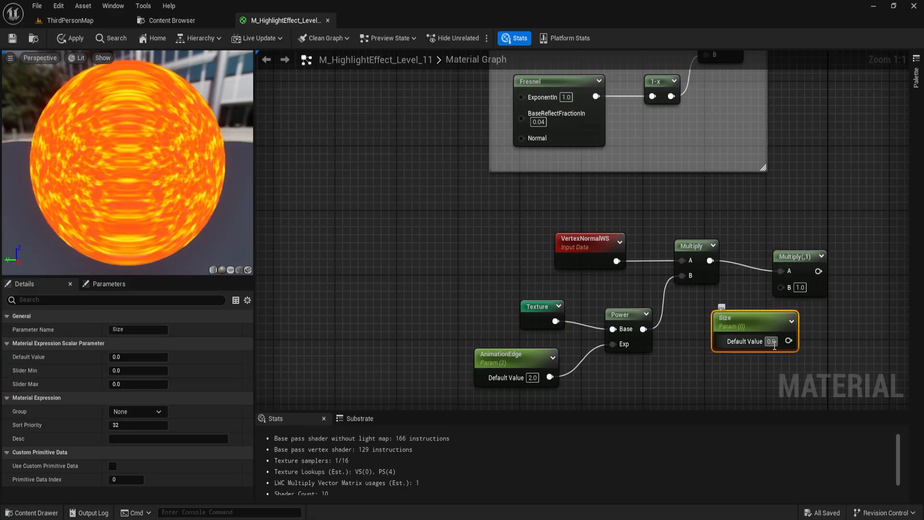
{"action": "type", "text": "10"}
{"action": "key", "text": "Return"}
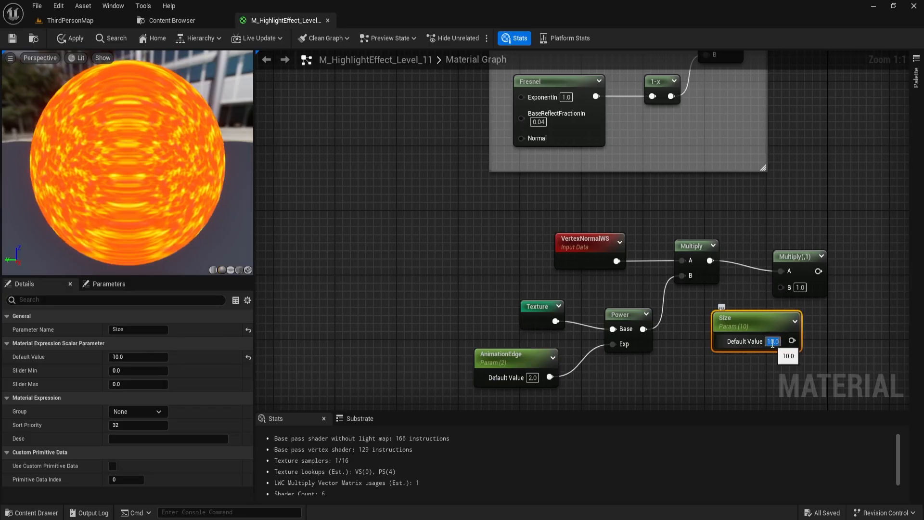
{"action": "left_click_drag", "start_coordinate": [794, 343], "coordinate": [793, 290]}
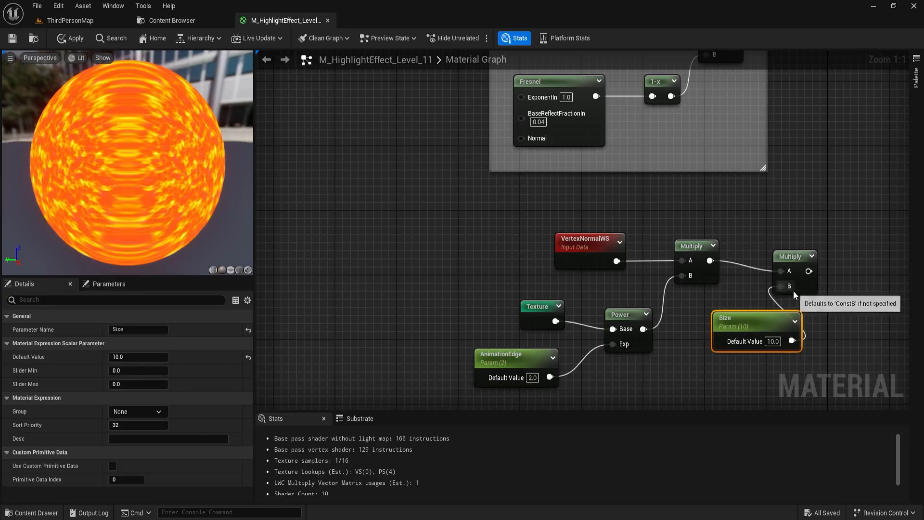
Step: Straighten the connections between the vertex-normal nodes and arrange the Size and AnimationEdge parameters neatly beside them
{"action": "left_click_drag", "start_coordinate": [732, 315], "coordinate": [678, 376]}
{"action": "left_click_drag", "start_coordinate": [485, 222], "coordinate": [846, 273]}
{"action": "key", "text": "q"}
{"action": "right_click_drag", "start_coordinate": [496, 294], "coordinate": [574, 209]}
{"action": "left_click_drag", "start_coordinate": [575, 210], "coordinate": [723, 240]}
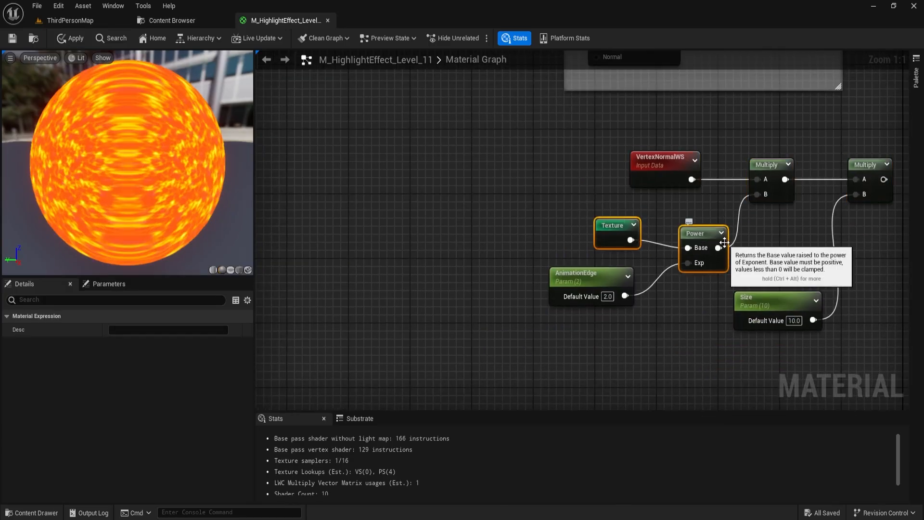
{"action": "key", "text": "q"}
{"action": "left_click_drag", "start_coordinate": [589, 280], "coordinate": [596, 280]}
{"action": "left_click_drag", "start_coordinate": [791, 288], "coordinate": [799, 256]}
{"action": "right_click_drag", "start_coordinate": [799, 256], "coordinate": [657, 287]}
Step: Enclose the vertex-normal displacement nodes in a comment box titled "World Position Offset"
{"action": "scroll", "coordinate": [428, 165], "scroll_direction": "down", "scroll_amount": 3}
{"action": "left_click_drag", "start_coordinate": [367, 179], "coordinate": [709, 343]}
{"action": "key", "text": "c"}
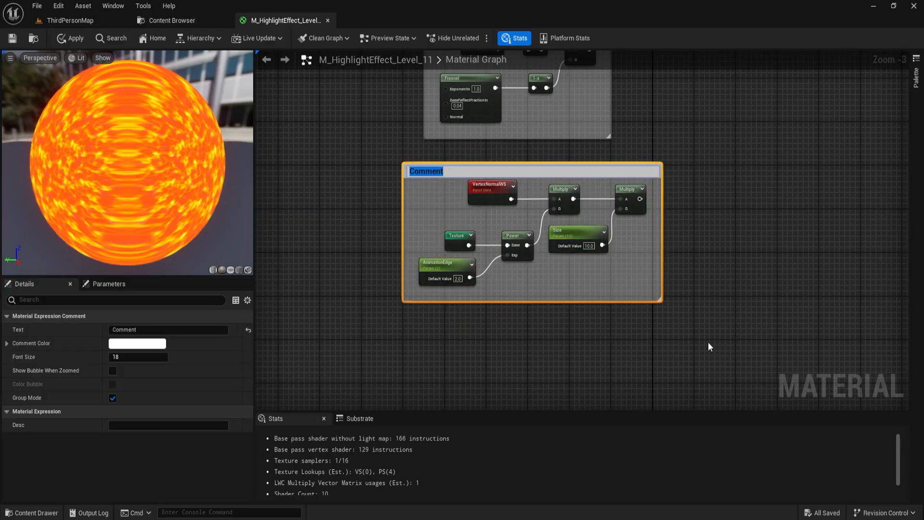
{"action": "type", "text": "World Position Offset"}
{"action": "key", "text": "Return"}
{"action": "left_click", "coordinate": [709, 347]}
Step: Connect the final vertex-normal Multiply output to the material's World Position Offset input
{"action": "right_click_drag", "start_coordinate": [719, 181], "coordinate": [640, 314]}
{"action": "scroll", "coordinate": [640, 314], "scroll_direction": "down", "scroll_amount": 2}
{"action": "left_click_drag", "start_coordinate": [599, 337], "coordinate": [617, 120]}
{"action": "right_click_drag", "start_coordinate": [640, 221], "coordinate": [697, 233]}
{"action": "left_click", "coordinate": [632, 331]}
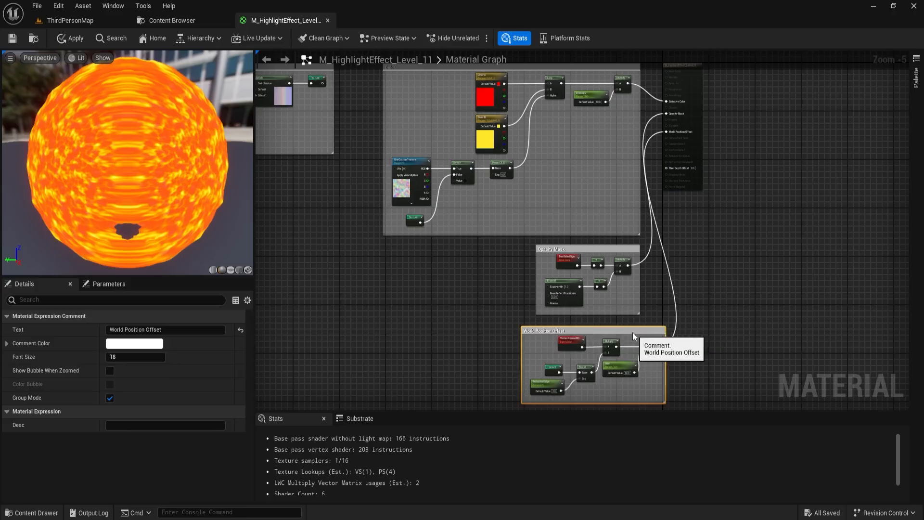
{"action": "right_click_drag", "start_coordinate": [607, 330], "coordinate": [803, 372]}
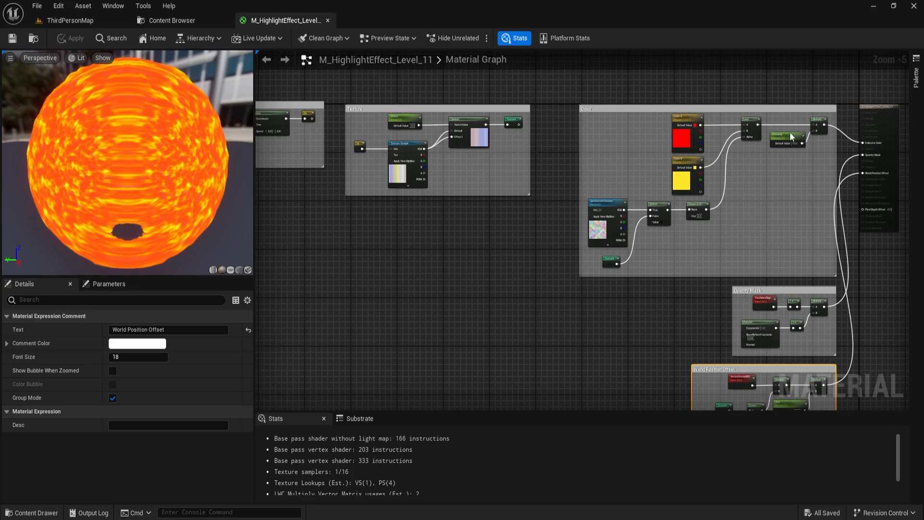
Step: Assign the Color A parameter to a new parameter group named Color
{"action": "scroll", "coordinate": [790, 132], "scroll_direction": "up", "scroll_amount": 5}
{"action": "right_click_drag", "start_coordinate": [674, 199], "coordinate": [600, 253]}
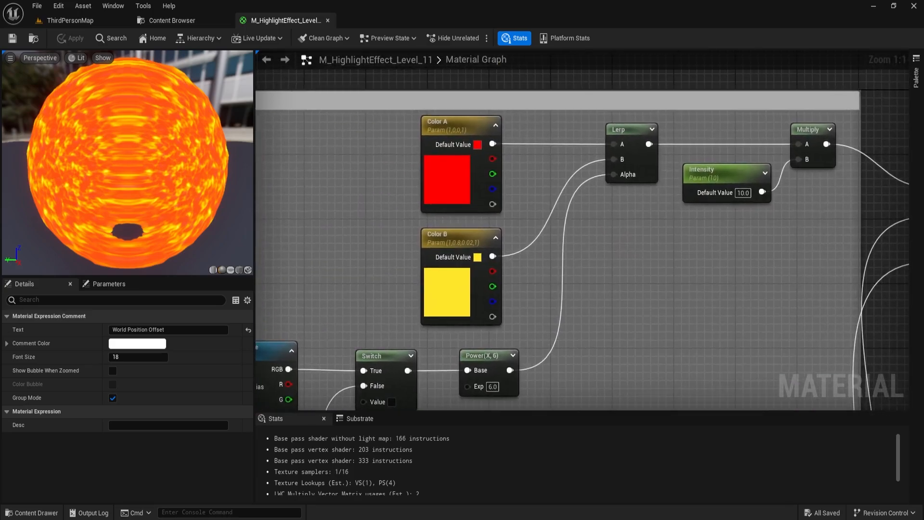
{"action": "right_click_drag", "start_coordinate": [485, 176], "coordinate": [508, 151]}
{"action": "left_click", "coordinate": [466, 100]}
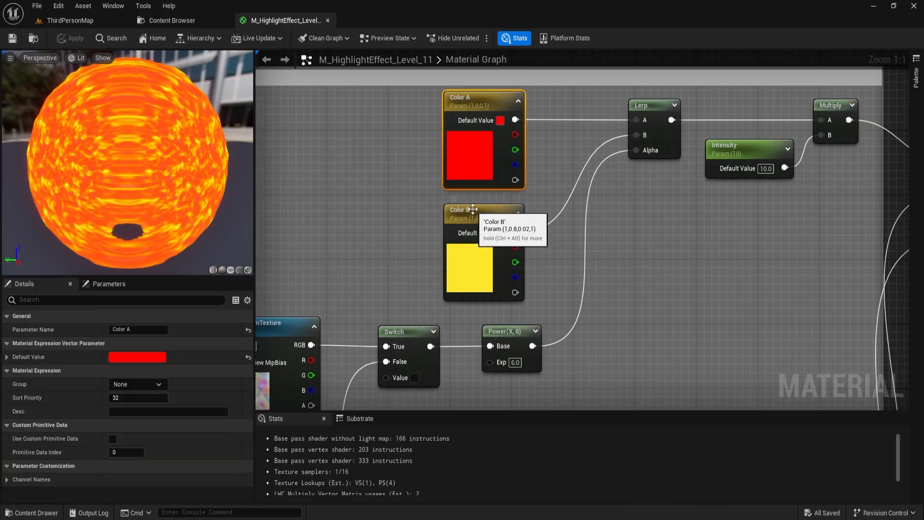
{"action": "left_click", "coordinate": [79, 389]}
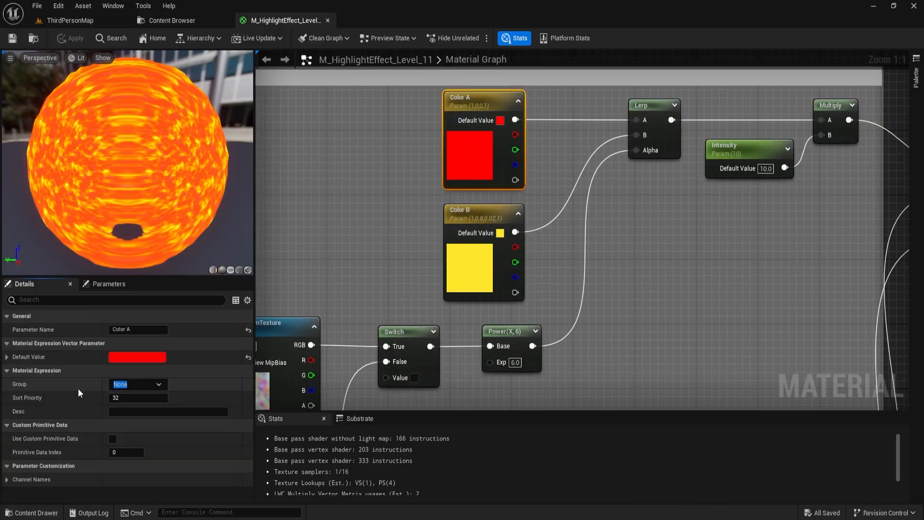
{"action": "type", "text": "Color"}
{"action": "key", "text": "Return"}
Step: Assign the Color B and Intensity parameters to the existing Color group
{"action": "left_click", "coordinate": [466, 211]}
{"action": "left_click", "coordinate": [158, 385]}
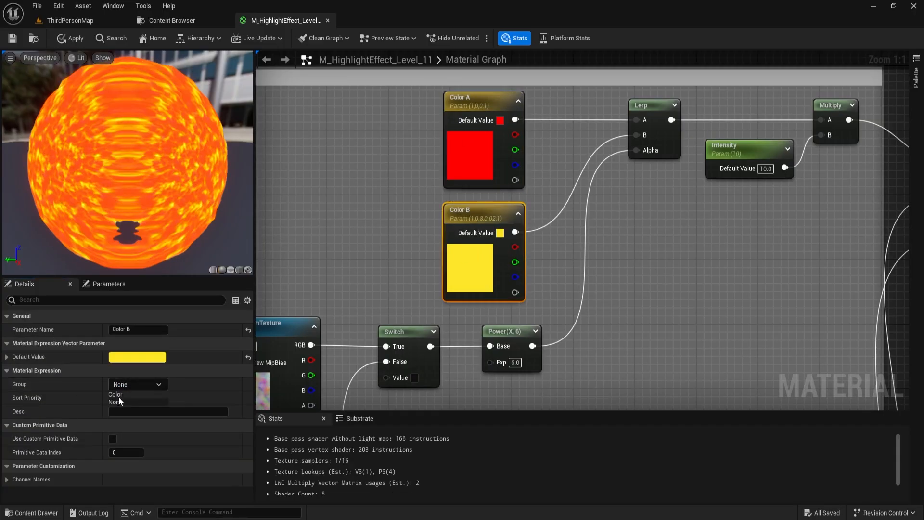
{"action": "left_click", "coordinate": [118, 401]}
{"action": "right_click_drag", "start_coordinate": [719, 295], "coordinate": [602, 297]}
{"action": "left_click", "coordinate": [602, 147]}
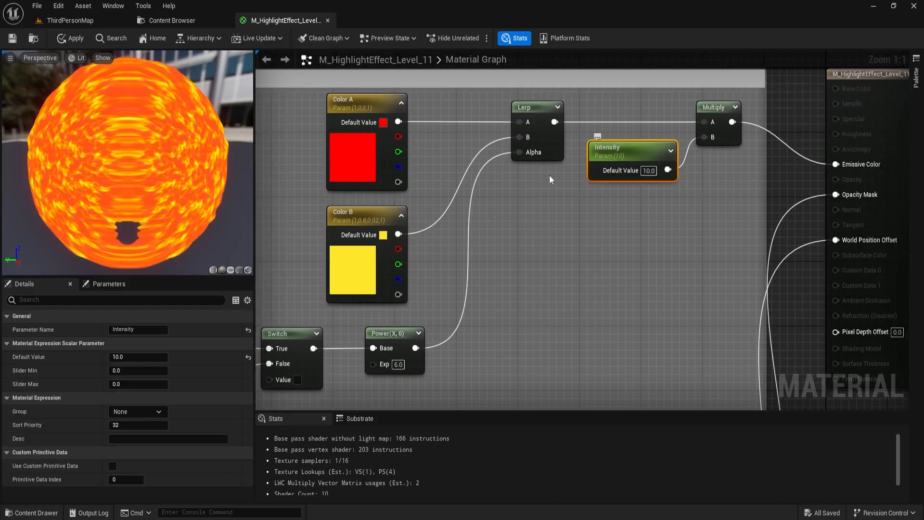
{"action": "left_click", "coordinate": [158, 411]}
{"action": "left_click", "coordinate": [118, 425]}
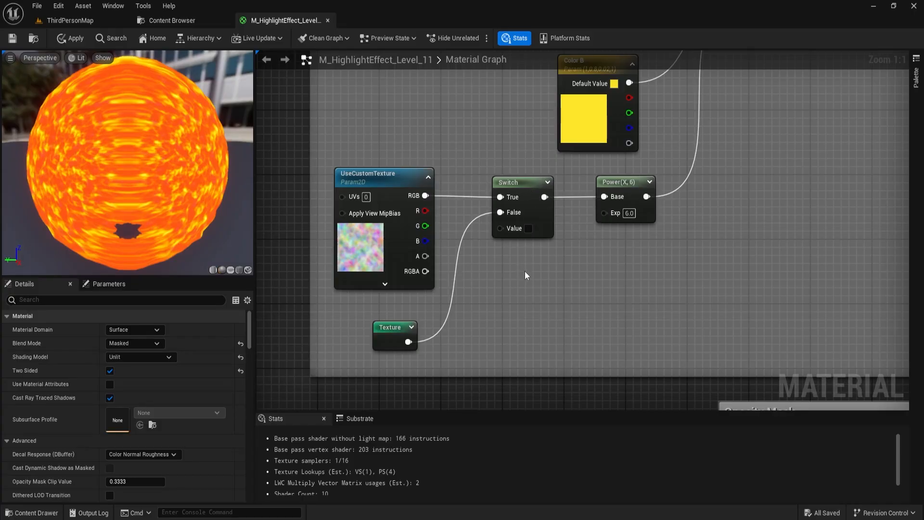
Step: Add a StaticSwitchParameter named UseCustomTexture below the existing Switch node in the Color section
{"action": "right_click", "coordinate": [519, 273]}
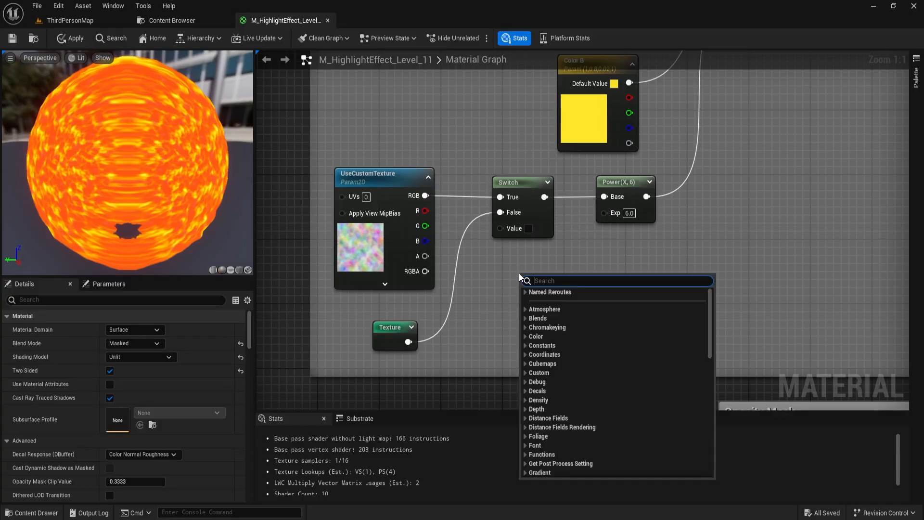
{"action": "type", "text": "swi"}
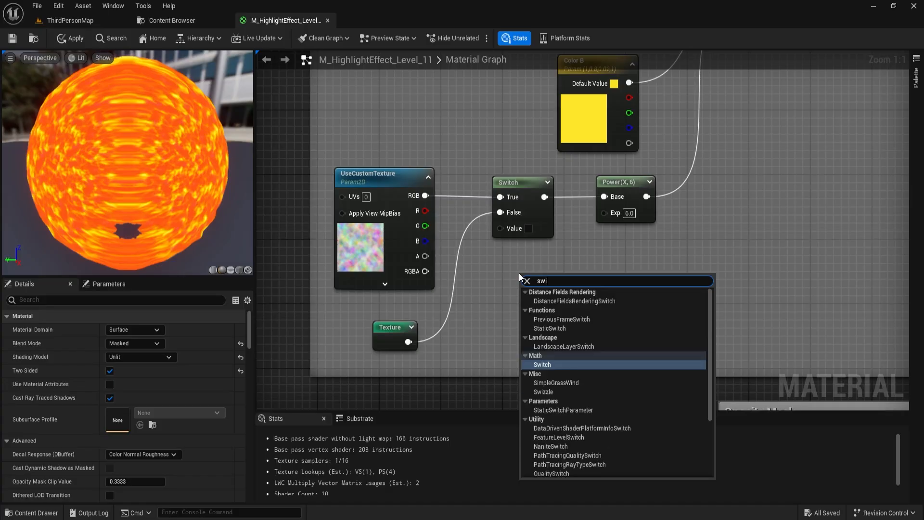
{"action": "type", "text": "t"}
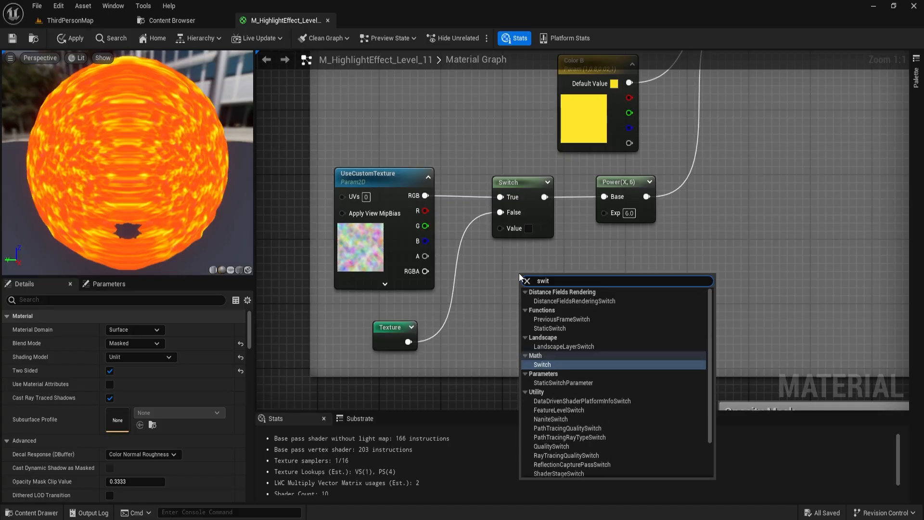
{"action": "left_click", "coordinate": [568, 385]}
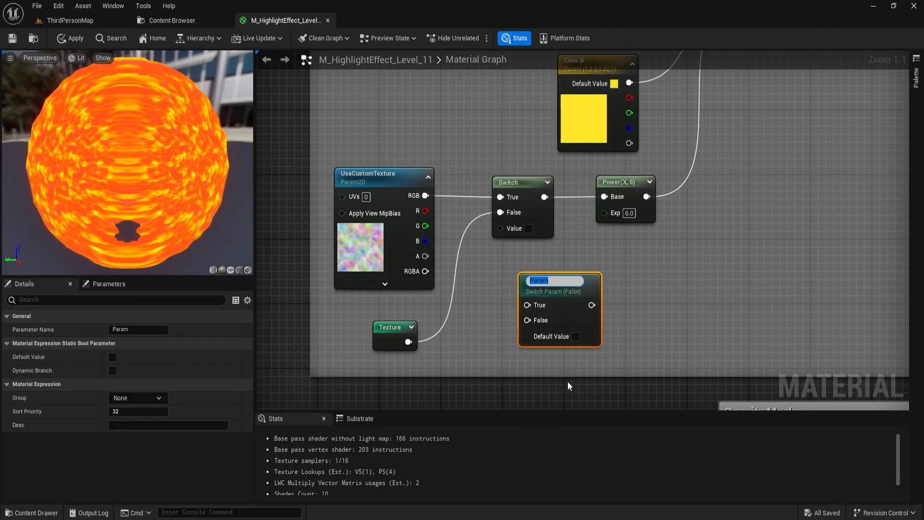
{"action": "type", "text": "UseCustomTexture"}
{"action": "key", "text": "Return"}
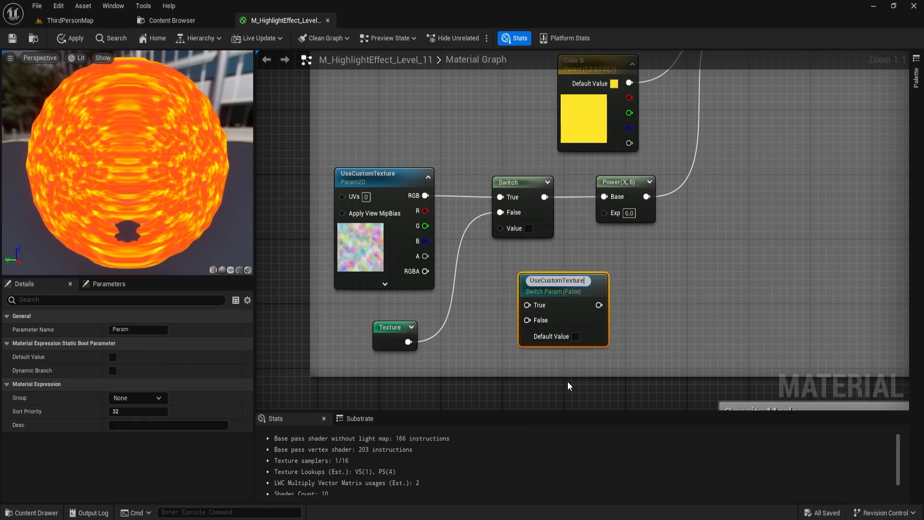
Step: Transfer the old Switch's True, False and output connections to the UseCustomTexture switch, delete the old Switch and move the new one into its place
{"action": "left_click_drag", "start_coordinate": [500, 197], "coordinate": [528, 302], "text": "ctrl"}
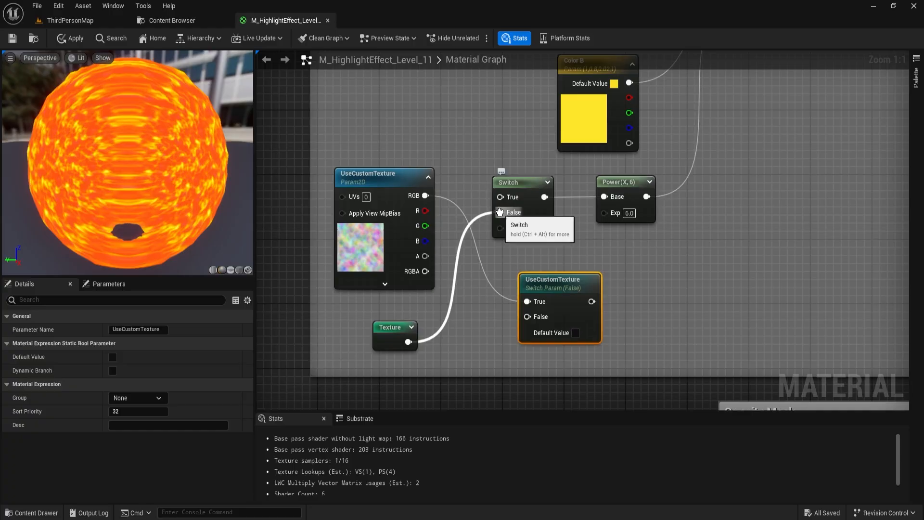
{"action": "left_click_drag", "start_coordinate": [500, 213], "coordinate": [528, 317], "text": "ctrl"}
{"action": "left_click_drag", "start_coordinate": [545, 198], "coordinate": [590, 302], "text": "ctrl"}
{"action": "left_click", "coordinate": [539, 224]}
{"action": "key", "text": "Delete"}
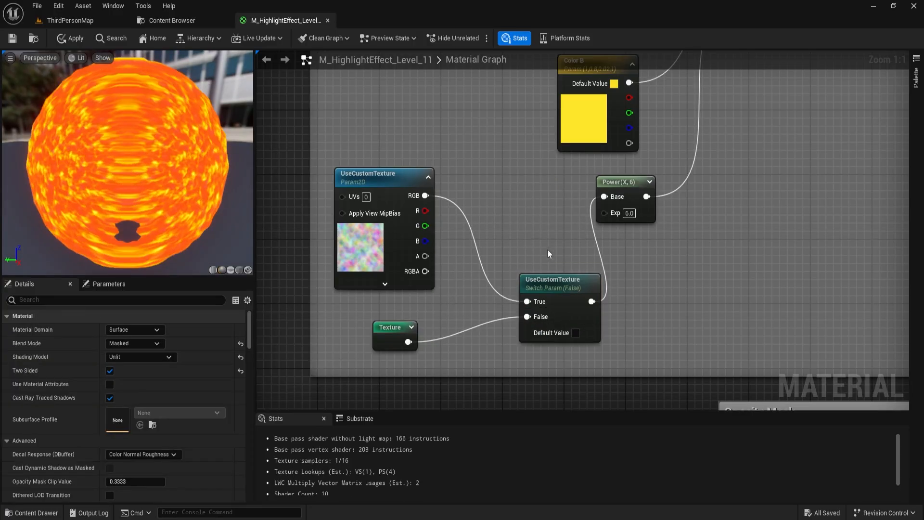
{"action": "left_click_drag", "start_coordinate": [548, 281], "coordinate": [509, 175]}
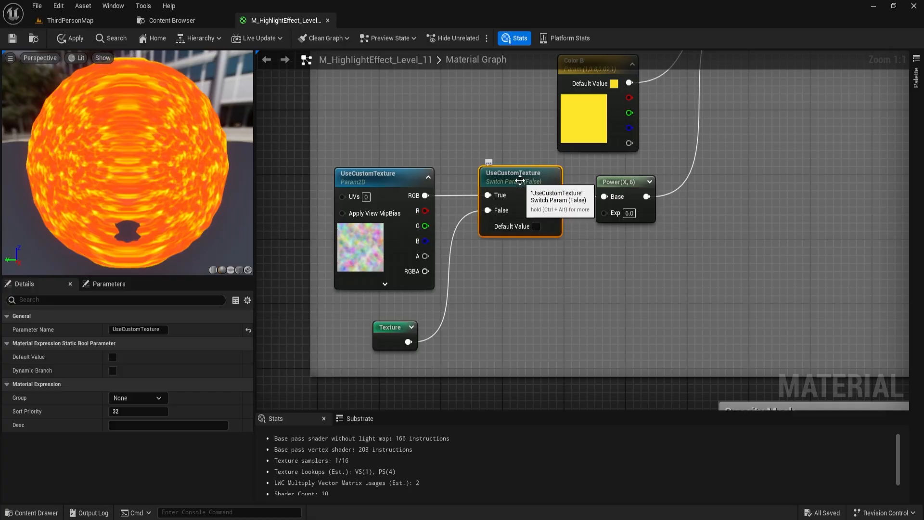
Step: Assign the UseCustomTexture switch to a new group named Animation, and put the UseCustomTexture texture parameter in the same group
{"action": "left_click_drag", "start_coordinate": [137, 398], "coordinate": [47, 396]}
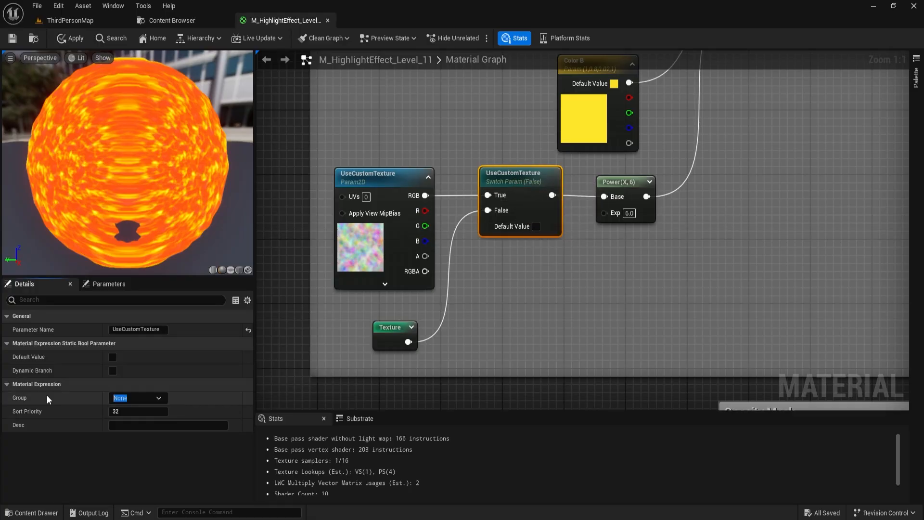
{"action": "type", "text": "Animation"}
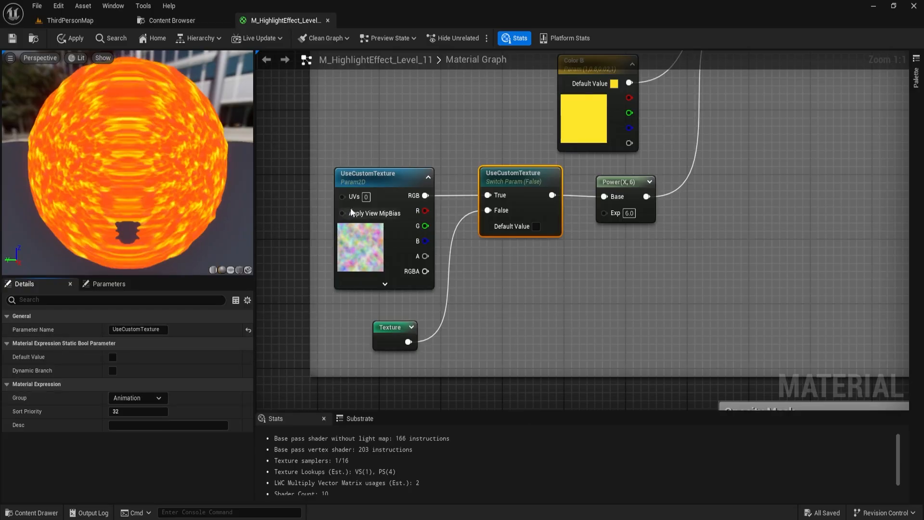
{"action": "left_click", "coordinate": [385, 175]}
{"action": "left_click", "coordinate": [159, 358]}
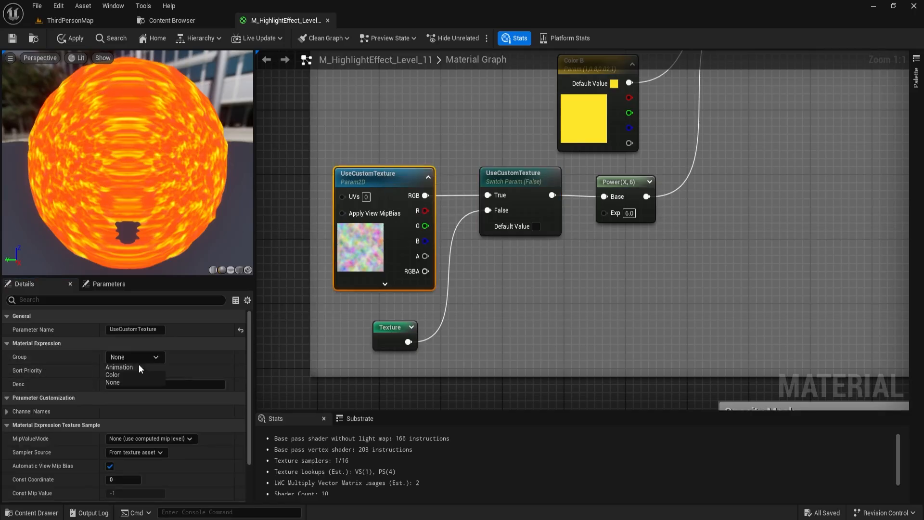
{"action": "left_click", "coordinate": [137, 367]}
Step: Assign the Effect parameter in the Texture section and the UV parameter in the UV section to the Animation group
{"action": "right_click_drag", "start_coordinate": [529, 266], "coordinate": [804, 351]}
{"action": "scroll", "coordinate": [389, 172], "scroll_direction": "down", "scroll_amount": 1}
{"action": "right_click_drag", "start_coordinate": [389, 172], "coordinate": [757, 263]}
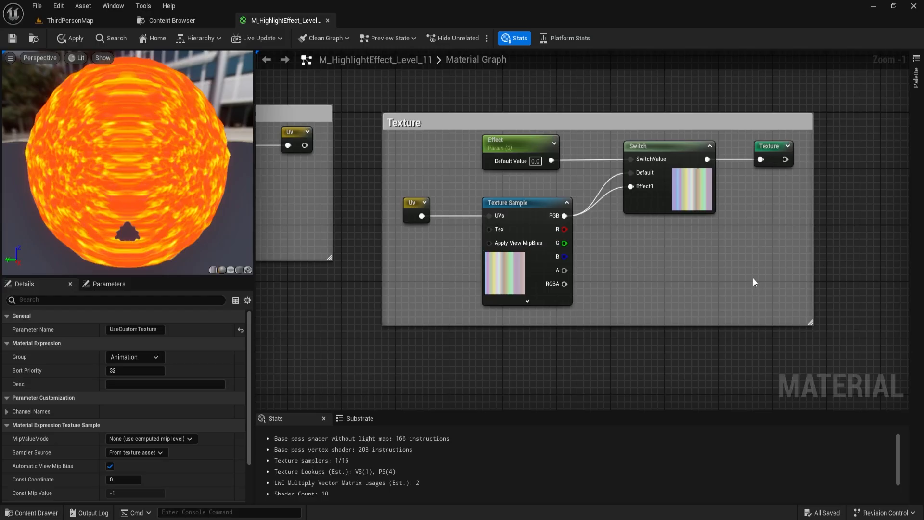
{"action": "left_click_drag", "start_coordinate": [511, 142], "coordinate": [501, 211]}
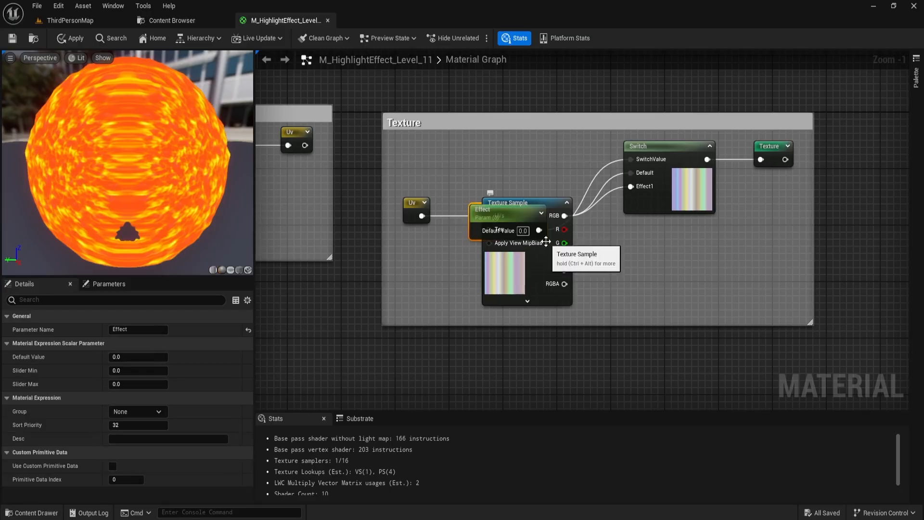
{"action": "key", "text": "ctrl+z"}
{"action": "left_click", "coordinate": [163, 411]}
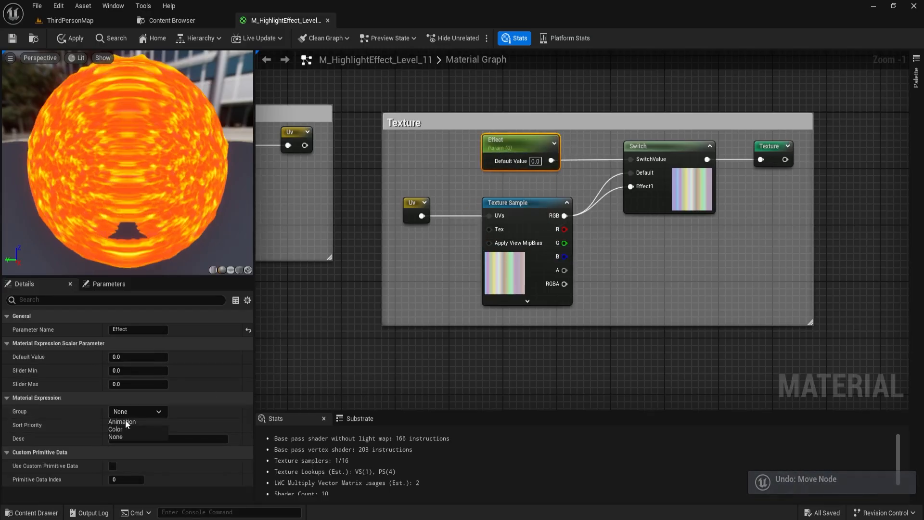
{"action": "left_click", "coordinate": [125, 420]}
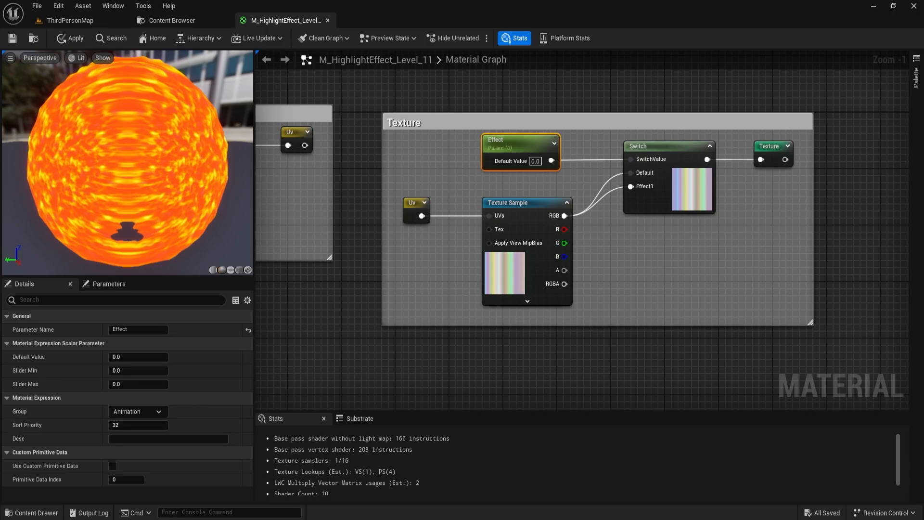
{"action": "right_click_drag", "start_coordinate": [411, 305], "coordinate": [841, 268]}
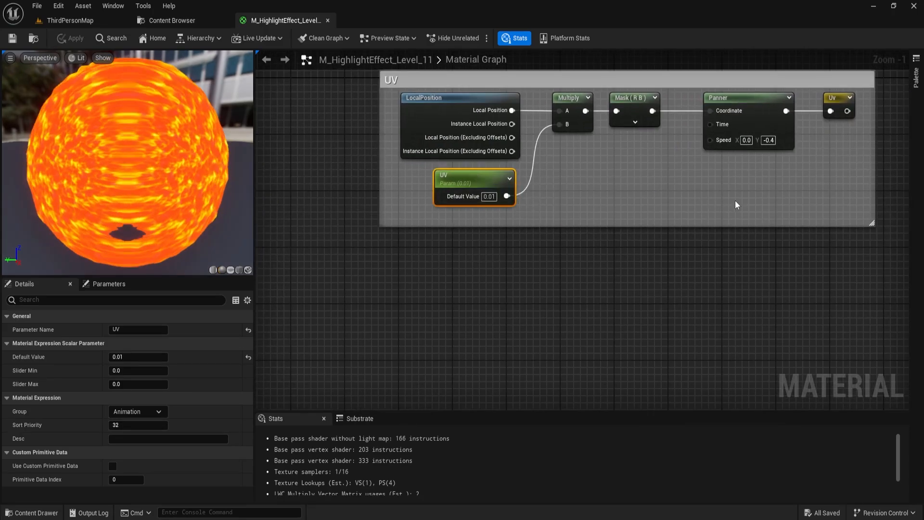
{"action": "right_click_drag", "start_coordinate": [736, 201], "coordinate": [260, 216]}
{"action": "left_click", "coordinate": [429, 128]}
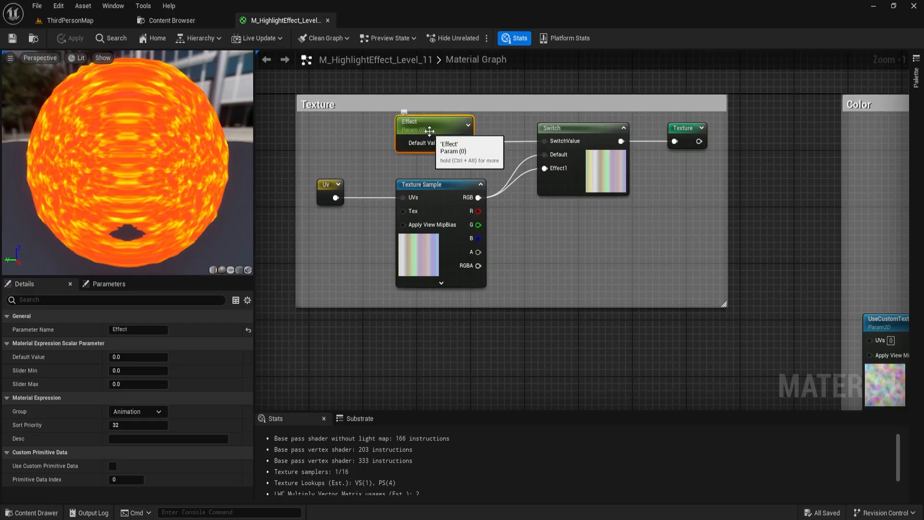
Step: Assign the Size parameter in the World Position Offset section to a new group named Size
{"action": "right_click_drag", "start_coordinate": [751, 221], "coordinate": [496, 188]}
{"action": "scroll", "coordinate": [495, 188], "scroll_direction": "down", "scroll_amount": 4}
{"action": "scroll", "coordinate": [673, 329], "scroll_direction": "up", "scroll_amount": 5}
{"action": "right_click_drag", "start_coordinate": [673, 329], "coordinate": [607, 228]}
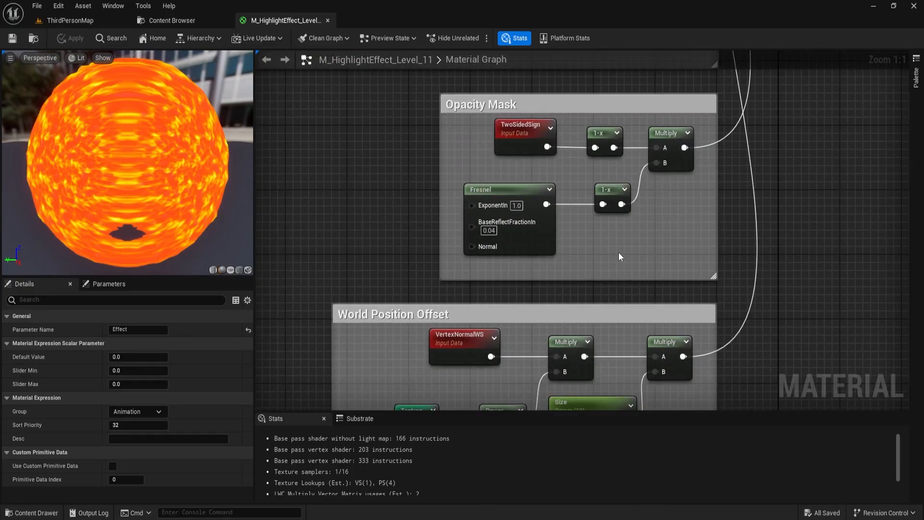
{"action": "left_click_drag", "start_coordinate": [409, 87], "coordinate": [672, 265]}
{"action": "right_click_drag", "start_coordinate": [673, 264], "coordinate": [661, 72]}
{"action": "left_click", "coordinate": [552, 208]}
{"action": "left_click_drag", "start_coordinate": [129, 412], "coordinate": [92, 418]}
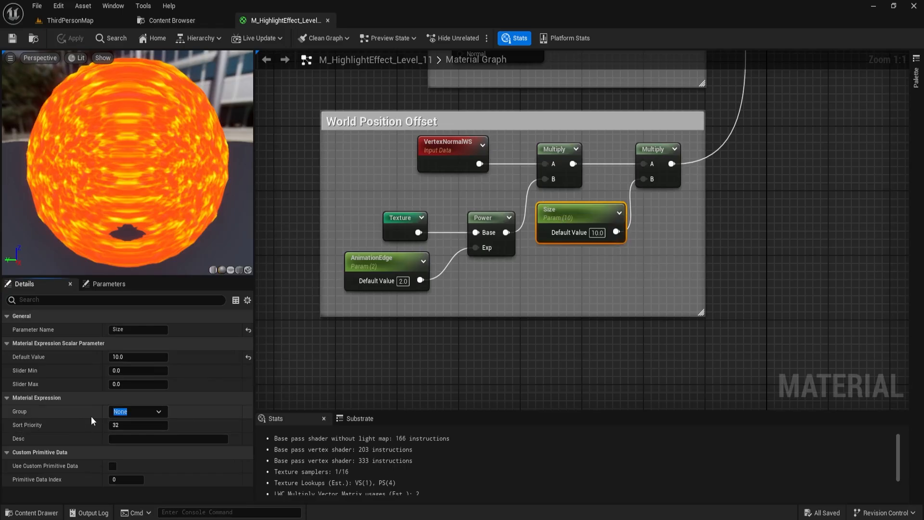
{"action": "type", "text": "Size"}
{"action": "key", "text": "Return"}
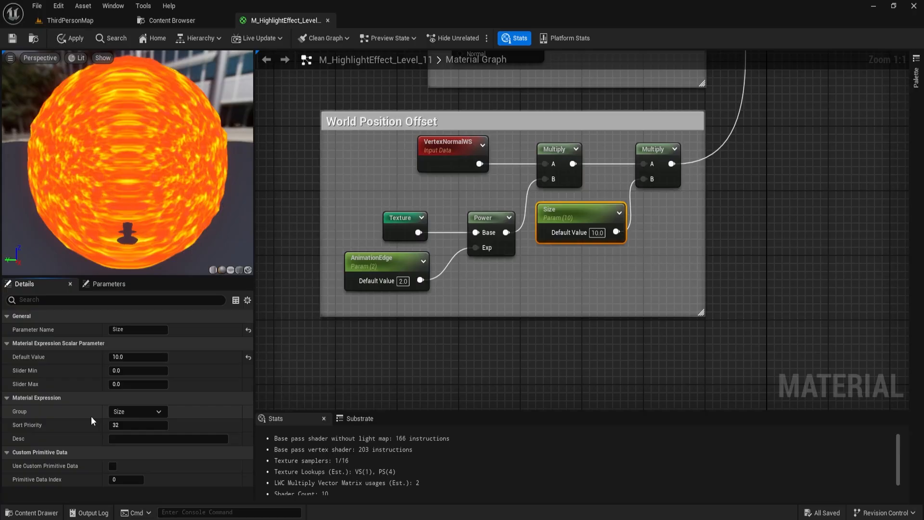
Step: Assign the AnimationEdge parameter to the Animation group, then apply and save the material
{"action": "left_click", "coordinate": [375, 262]}
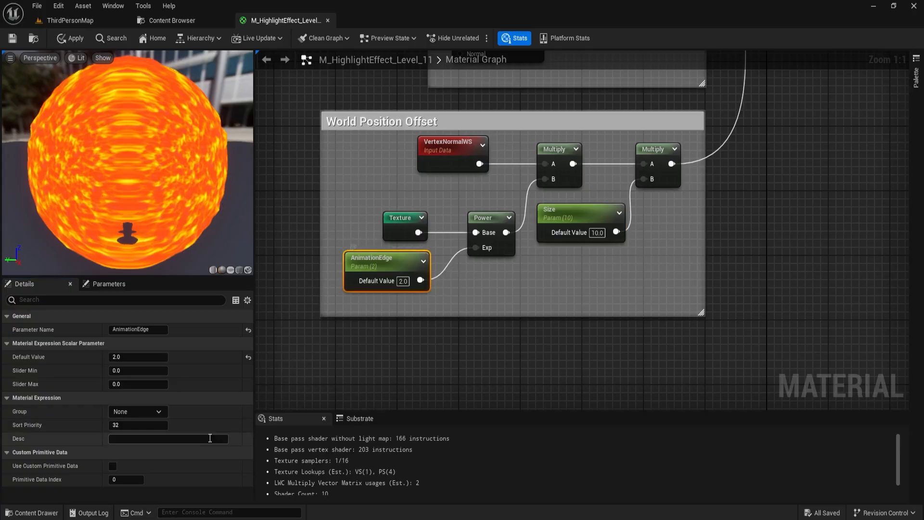
{"action": "left_click", "coordinate": [160, 414]}
{"action": "left_click", "coordinate": [127, 422]}
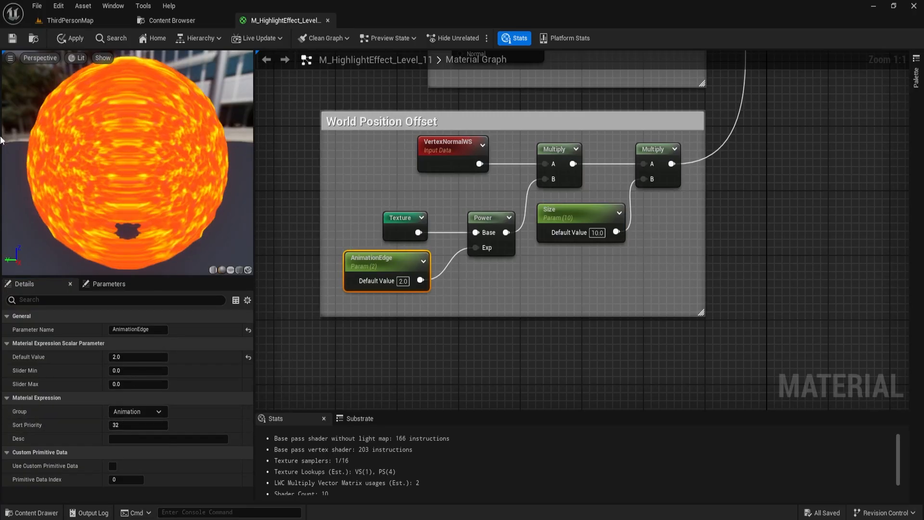
{"action": "left_click", "coordinate": [69, 38]}
{"action": "left_click", "coordinate": [12, 38]}
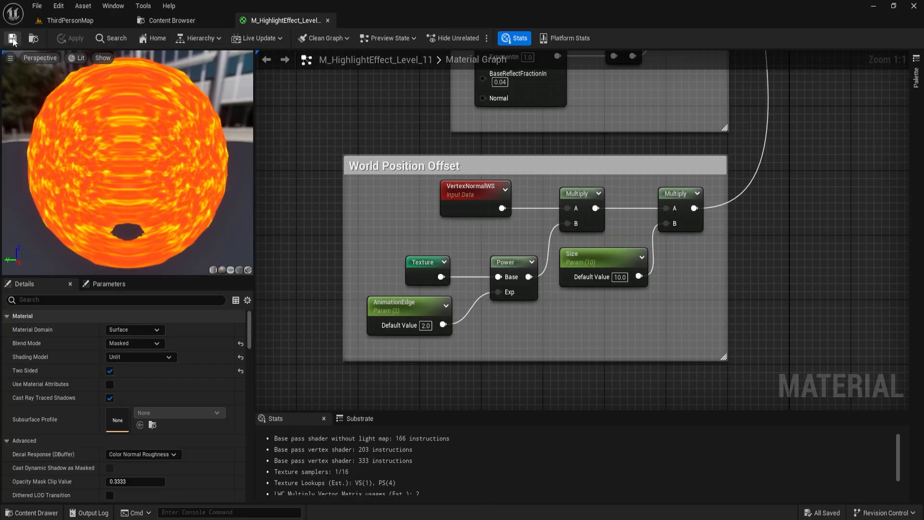
{"action": "right_click_drag", "start_coordinate": [326, 104], "coordinate": [457, 200]}
{"action": "scroll", "coordinate": [456, 200], "scroll_direction": "down", "scroll_amount": 4}
{"action": "right_click_drag", "start_coordinate": [433, 153], "coordinate": [439, 224]}
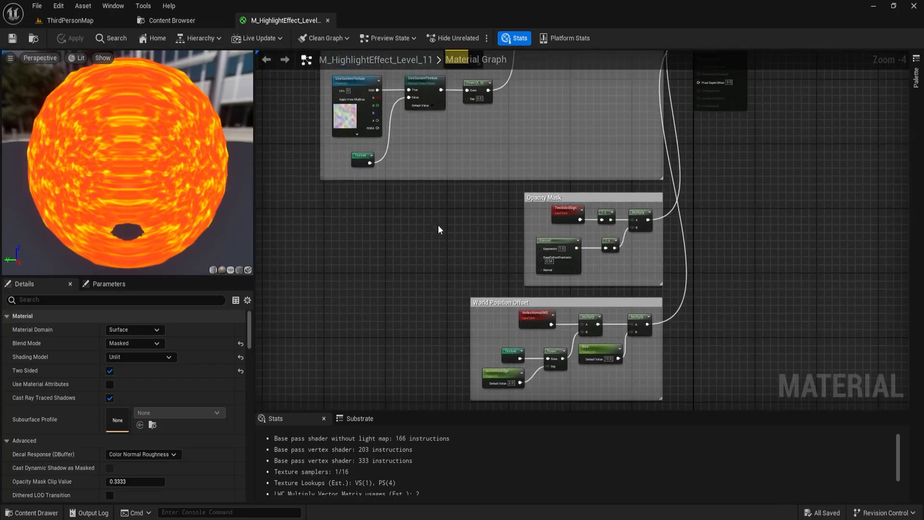
{"action": "right_click_drag", "start_coordinate": [463, 149], "coordinate": [446, 183]}
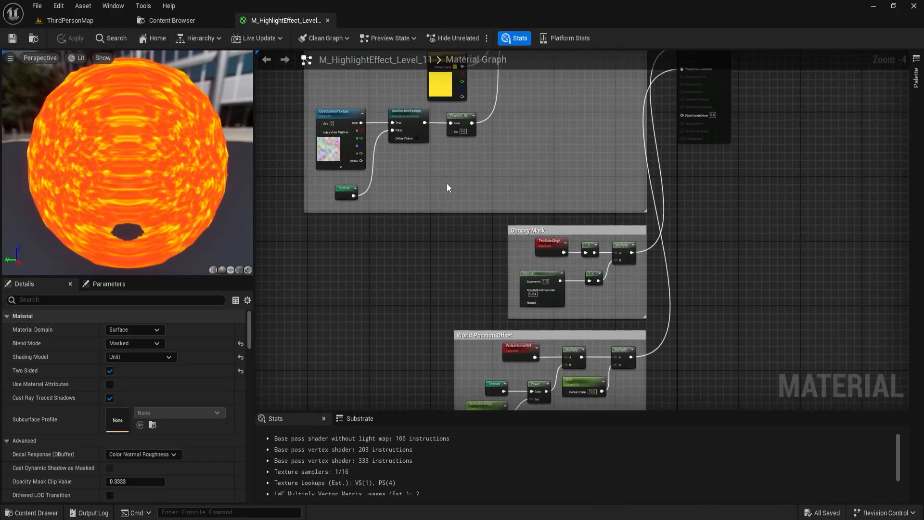
Step: Return to the M_HighlightEffect_Level_11 material graph and go to the Switch node in the Texture section
{"action": "left_click", "coordinate": [167, 20]}
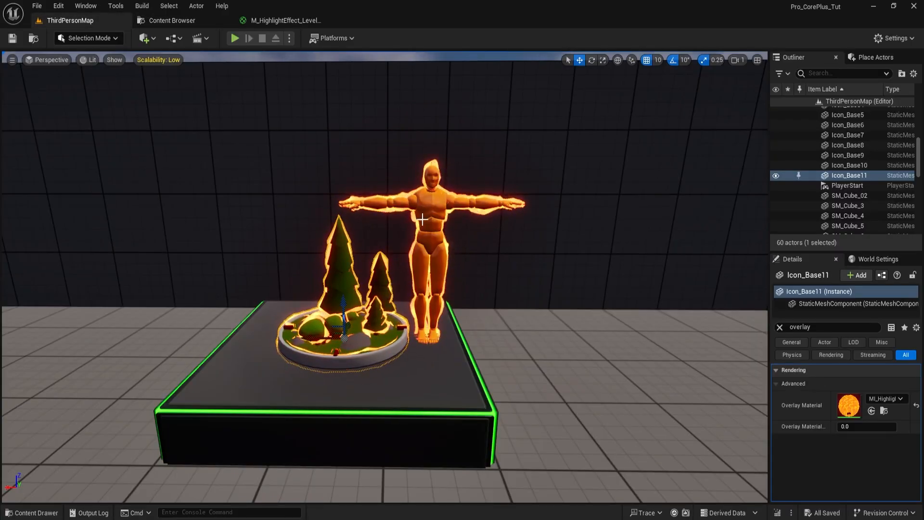
{"action": "left_click", "coordinate": [166, 21]}
{"action": "double_click", "coordinate": [208, 99]}
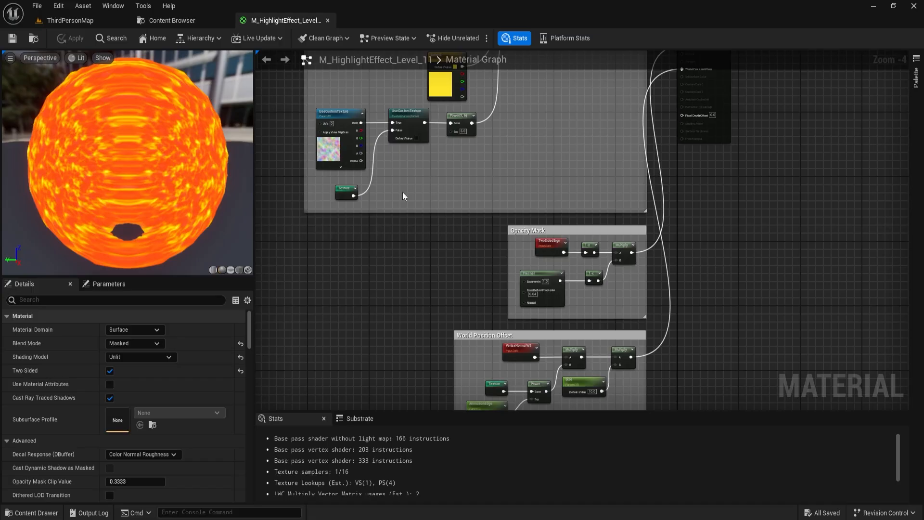
{"action": "right_click_drag", "start_coordinate": [403, 191], "coordinate": [479, 269]}
{"action": "scroll", "coordinate": [472, 239], "scroll_direction": "up", "scroll_amount": 4}
{"action": "scroll", "coordinate": [473, 239], "scroll_direction": "down", "scroll_amount": 5}
{"action": "right_click_drag", "start_coordinate": [308, 222], "coordinate": [645, 224]}
{"action": "scroll", "coordinate": [627, 142], "scroll_direction": "up", "scroll_amount": 5}
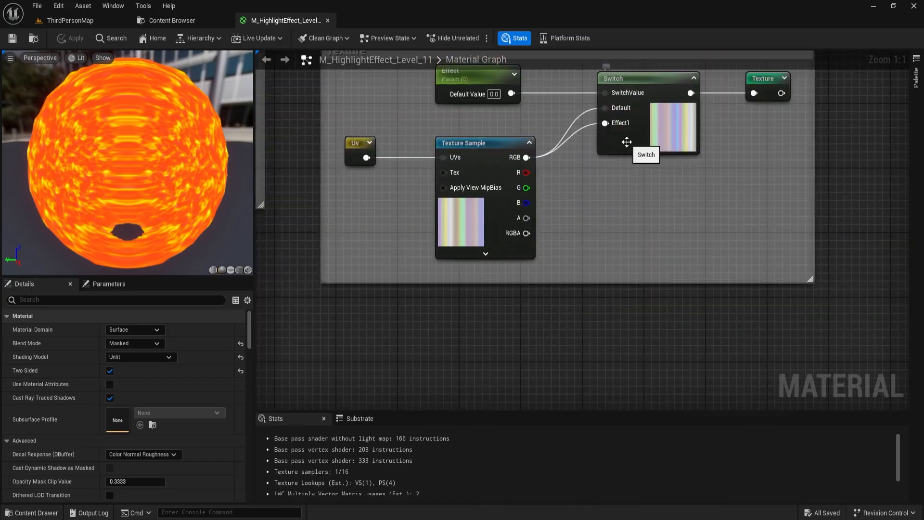
Step: Add a second input to the Switch node in the Texture section and name it Effect2
{"action": "left_click", "coordinate": [627, 142]}
{"action": "left_click", "coordinate": [172, 370]}
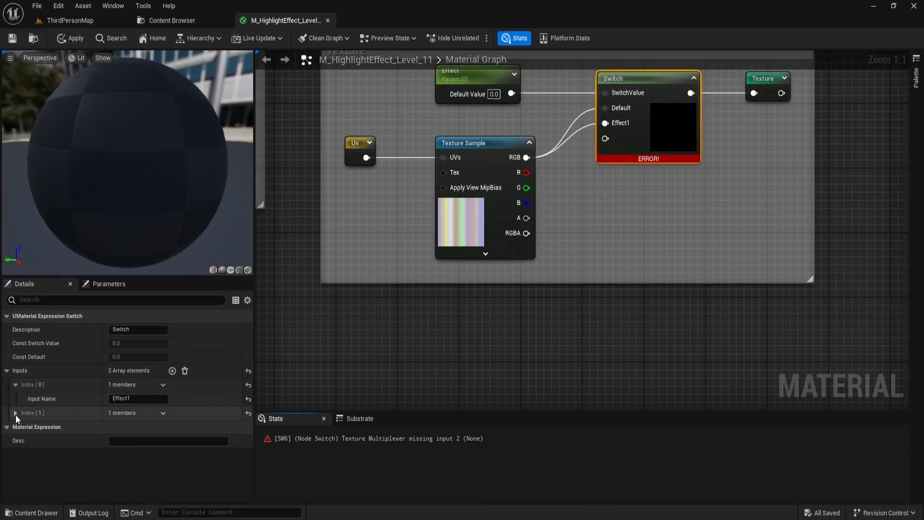
{"action": "key", "text": "ctrl+z"}
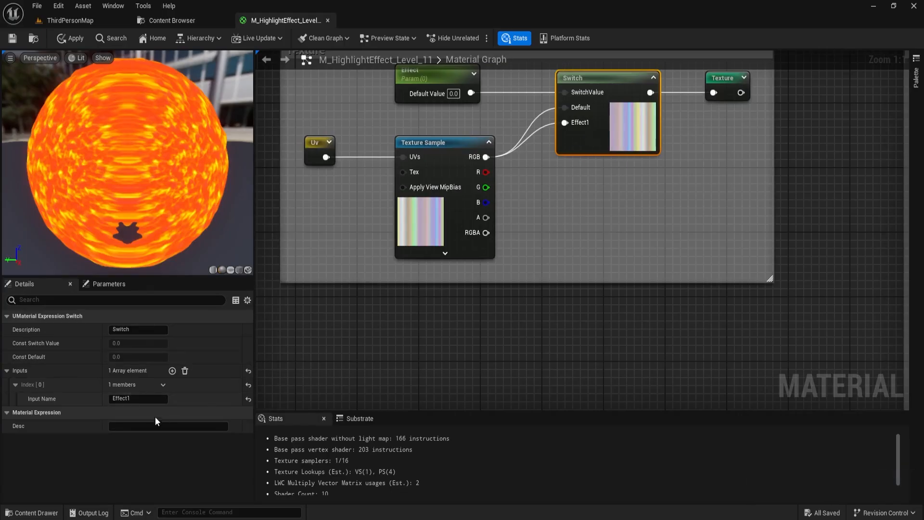
{"action": "left_click", "coordinate": [172, 371]}
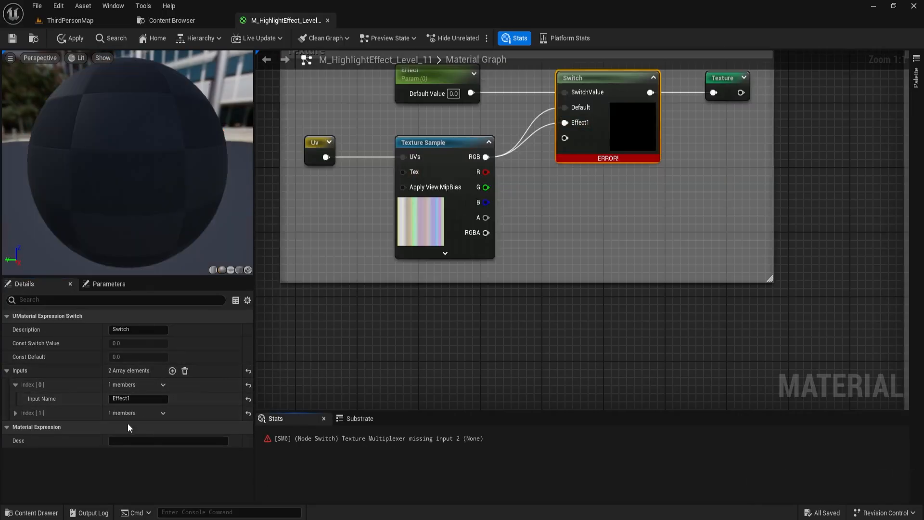
{"action": "double_click", "coordinate": [127, 414]}
{"action": "left_click_drag", "start_coordinate": [126, 427], "coordinate": [85, 425]}
{"action": "type", "text": "Effect"}
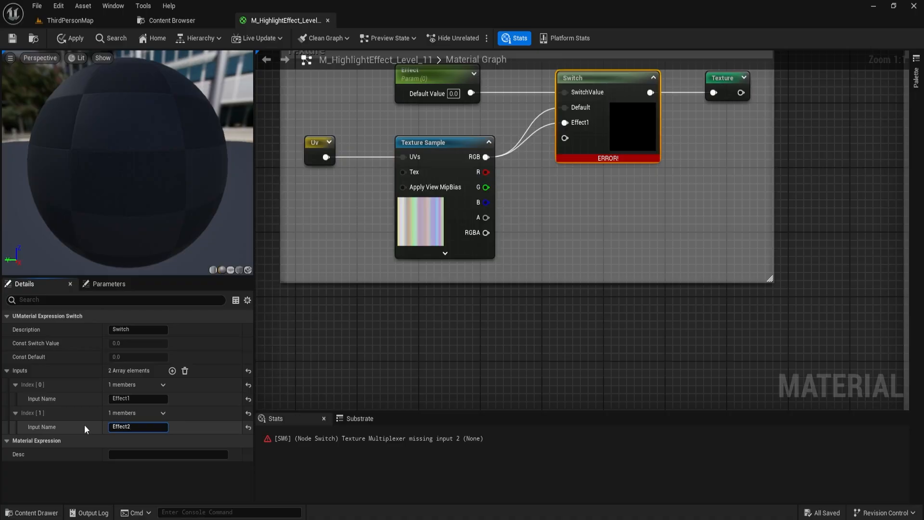
{"action": "type", "text": "2"}
{"action": "key", "text": "Return"}
Step: Duplicate the Uv and Texture Sample nodes, connect the copied sample's RGB output to the Switch's Effect2 input, and save the material
{"action": "left_click", "coordinate": [282, 143]}
{"action": "right_click_drag", "start_coordinate": [281, 143], "coordinate": [339, 123]}
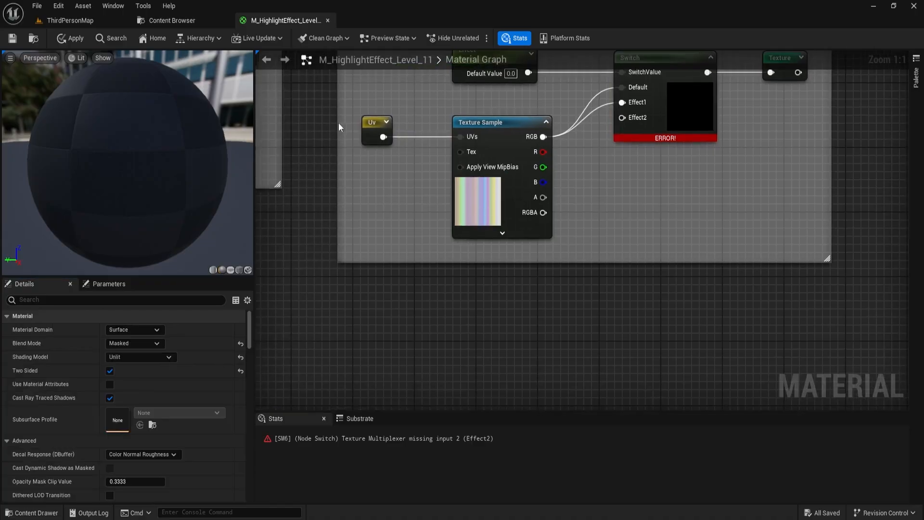
{"action": "left_click_drag", "start_coordinate": [363, 131], "coordinate": [486, 269]}
{"action": "key", "text": "ctrl+d"}
{"action": "left_click_drag", "start_coordinate": [612, 327], "coordinate": [592, 189]}
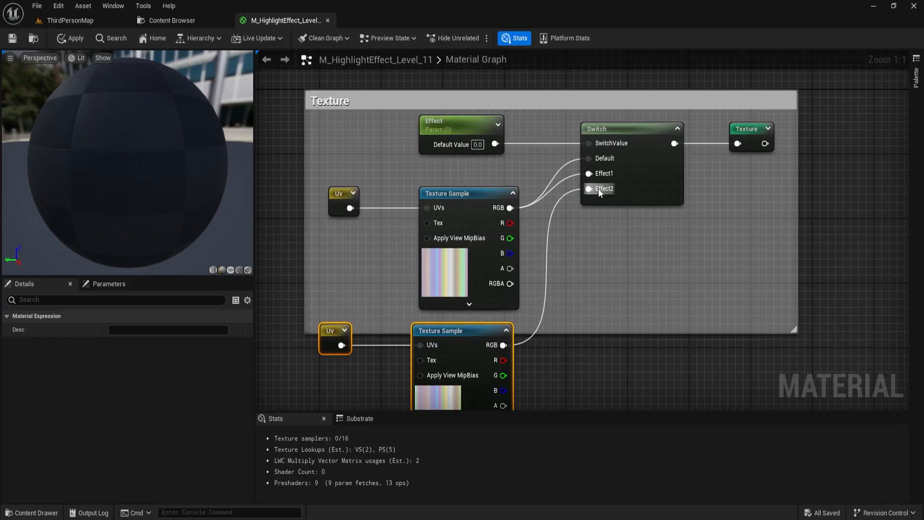
{"action": "right_click_drag", "start_coordinate": [407, 221], "coordinate": [460, 152]}
{"action": "key", "text": "ctrl+s"}
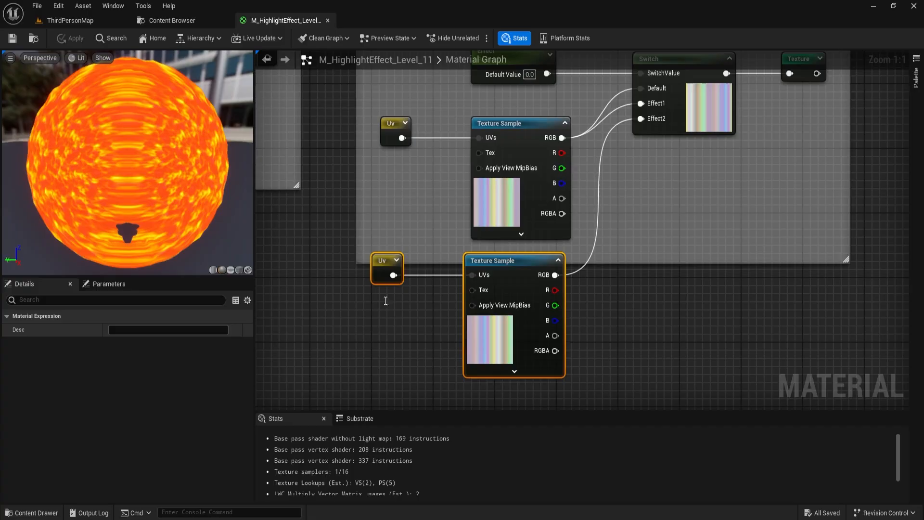
Step: Assign GizmoTexture to the duplicated Texture Sample and save the material
{"action": "left_click", "coordinate": [483, 360]}
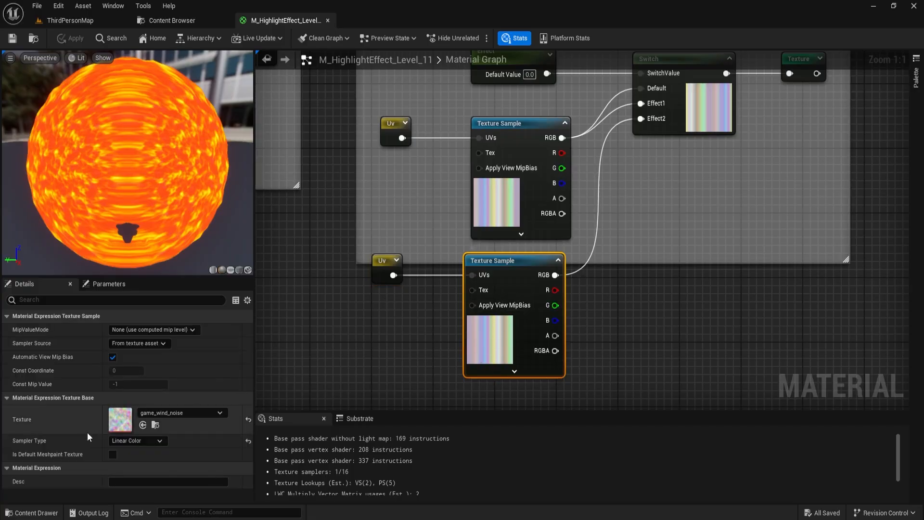
{"action": "left_click", "coordinate": [170, 414]}
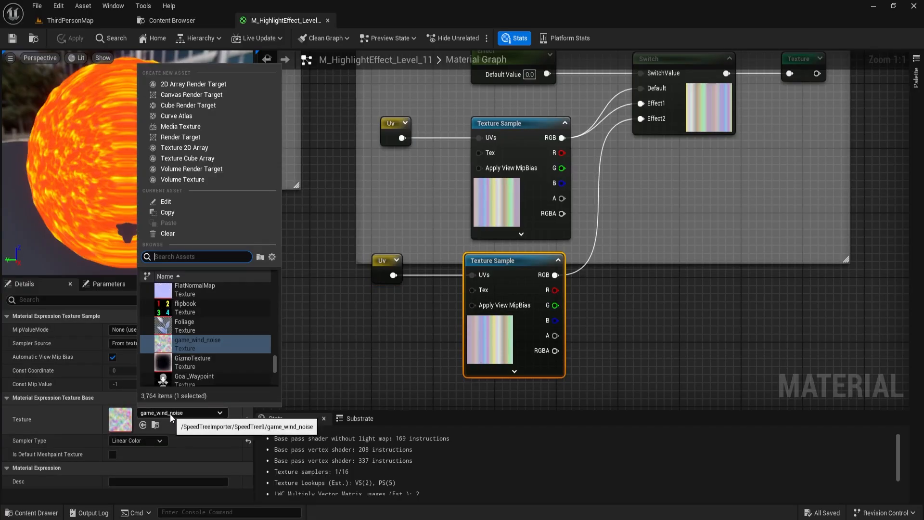
{"action": "type", "text": "gizmo"}
{"action": "left_click", "coordinate": [204, 292]}
{"action": "left_click", "coordinate": [9, 38]}
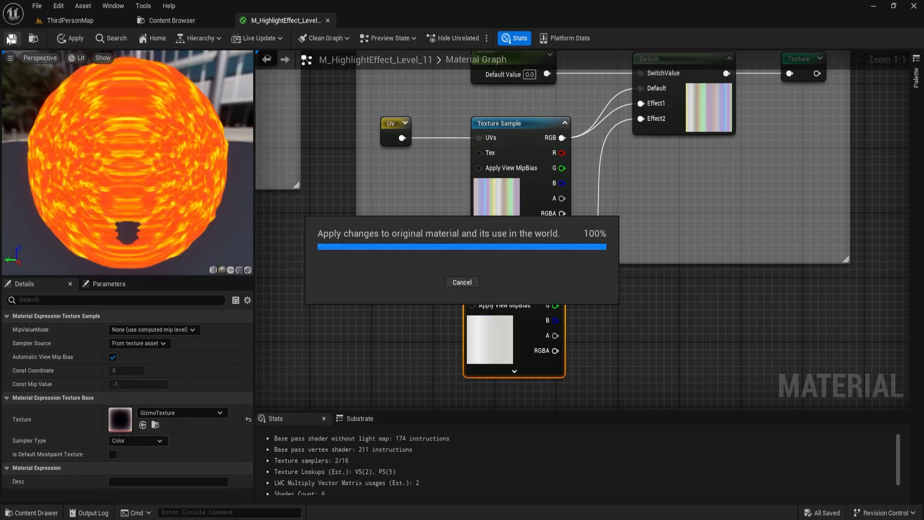
Step: Open the Level 11 highlight material instance and place it in a floating window beside the ThirdPersonMap level view
{"action": "left_click", "coordinate": [181, 18]}
{"action": "double_click", "coordinate": [270, 105]}
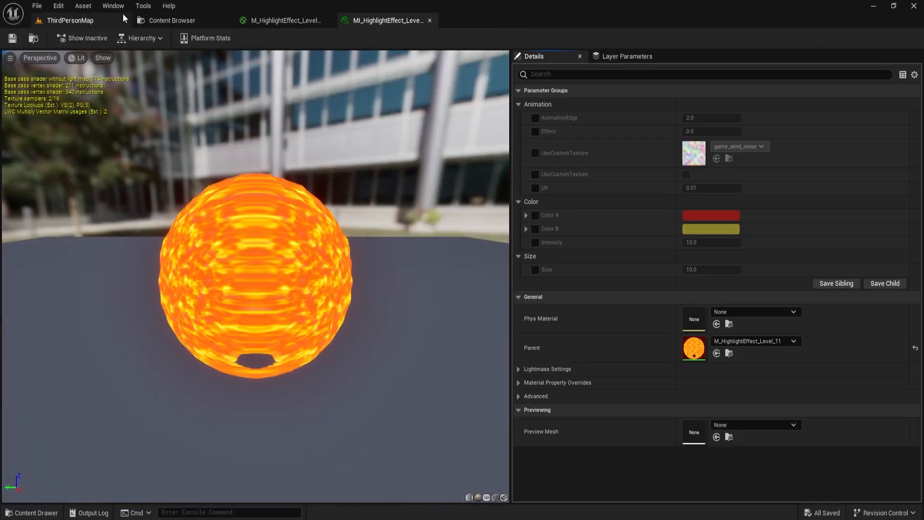
{"action": "left_click", "coordinate": [72, 20]}
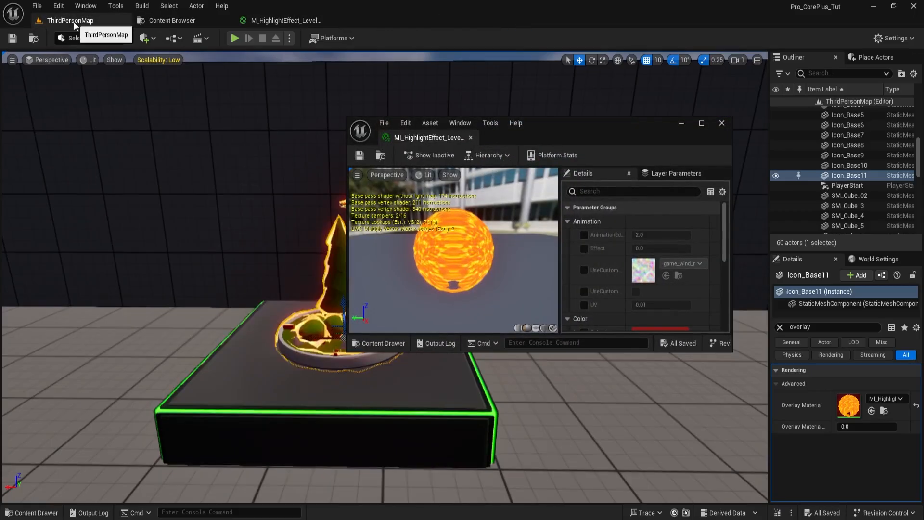
{"action": "left_click_drag", "start_coordinate": [580, 126], "coordinate": [787, 76]}
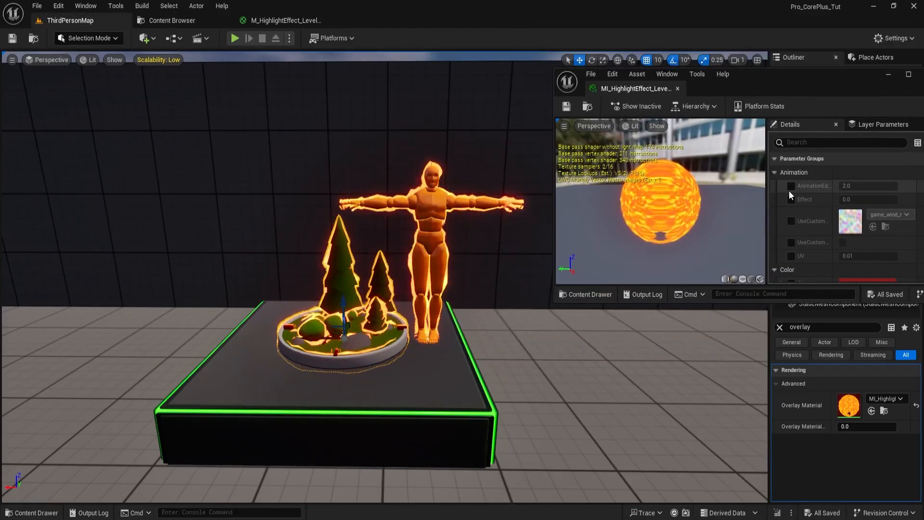
Step: Override the Effect parameter in the material instance's Animation group, set it to 1, and save the instance
{"action": "scroll", "coordinate": [792, 231], "scroll_direction": "down", "scroll_amount": 2}
{"action": "scroll", "coordinate": [791, 238], "scroll_direction": "up", "scroll_amount": 1}
{"action": "left_click", "coordinate": [791, 183]}
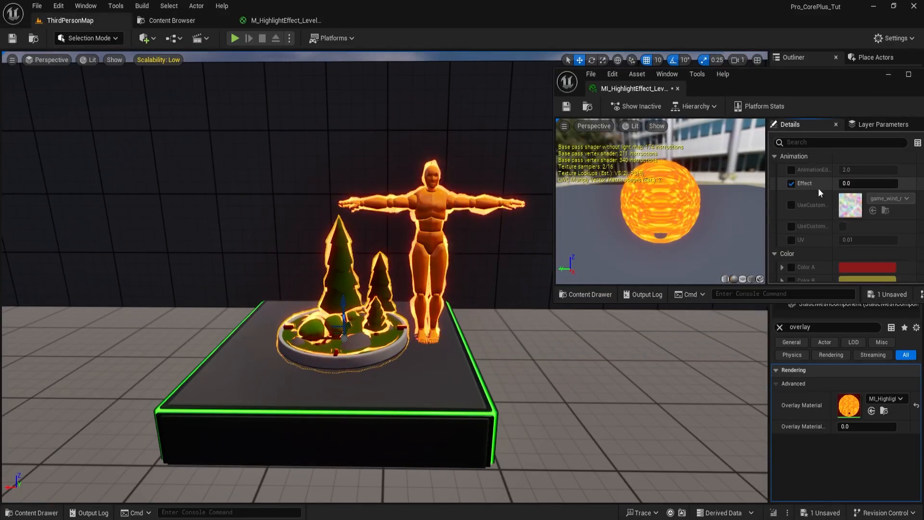
{"action": "left_click", "coordinate": [858, 183]}
{"action": "type", "text": "1"}
{"action": "key", "text": "Return"}
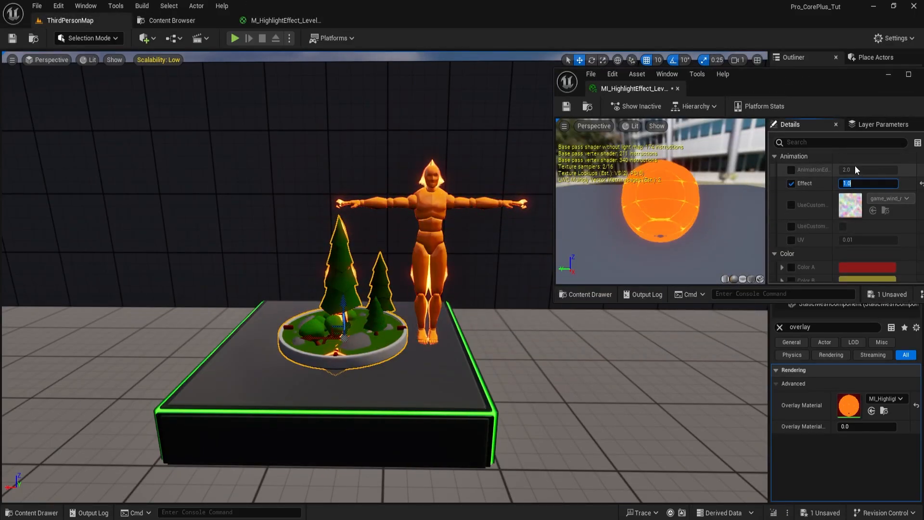
{"action": "left_click", "coordinate": [567, 106]}
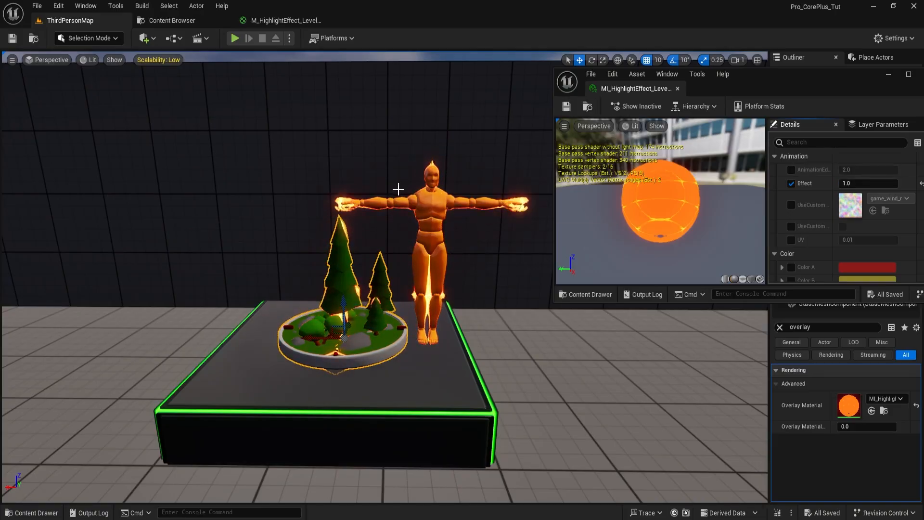
Step: Inspect the highlight on the mannequin and trees up close, and bring the material instance window back over the level
{"action": "left_click_drag", "start_coordinate": [398, 189], "coordinate": [409, 140]}
{"action": "right_click_drag", "start_coordinate": [398, 188], "coordinate": [358, 200]}
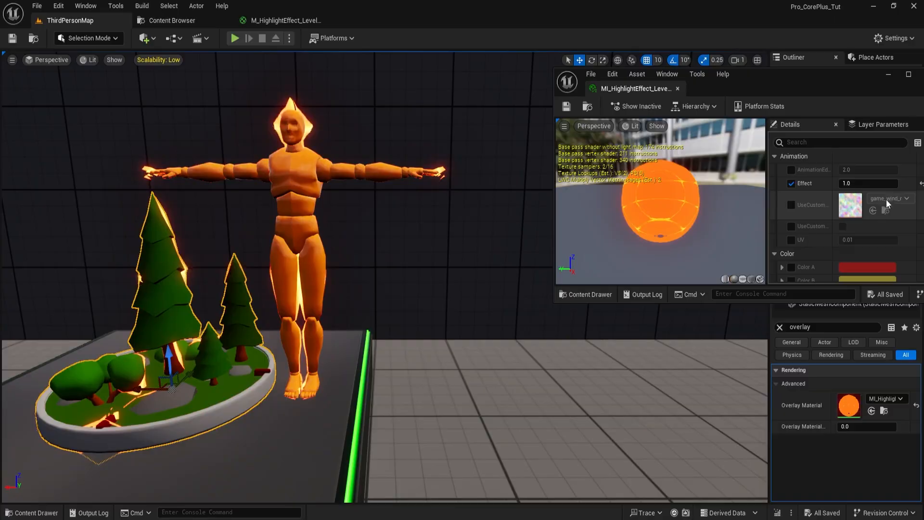
{"action": "left_click", "coordinate": [886, 75]}
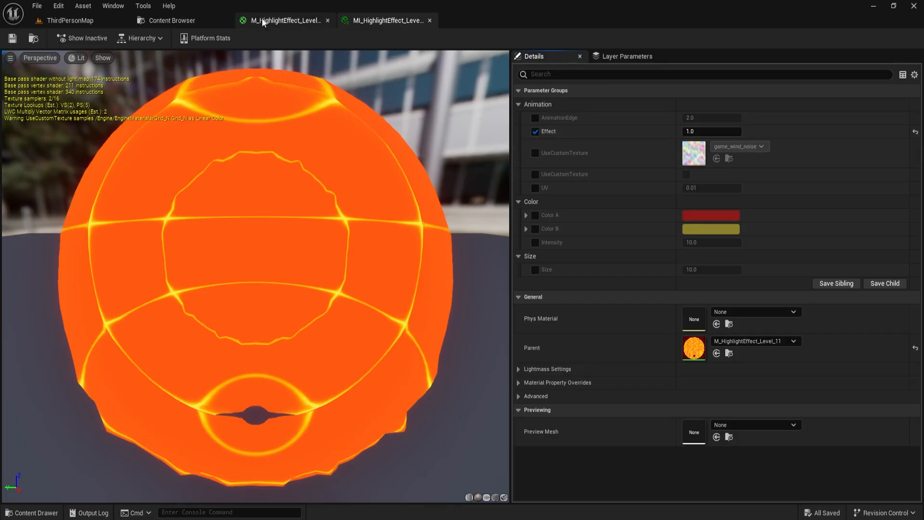
{"action": "left_click", "coordinate": [85, 21]}
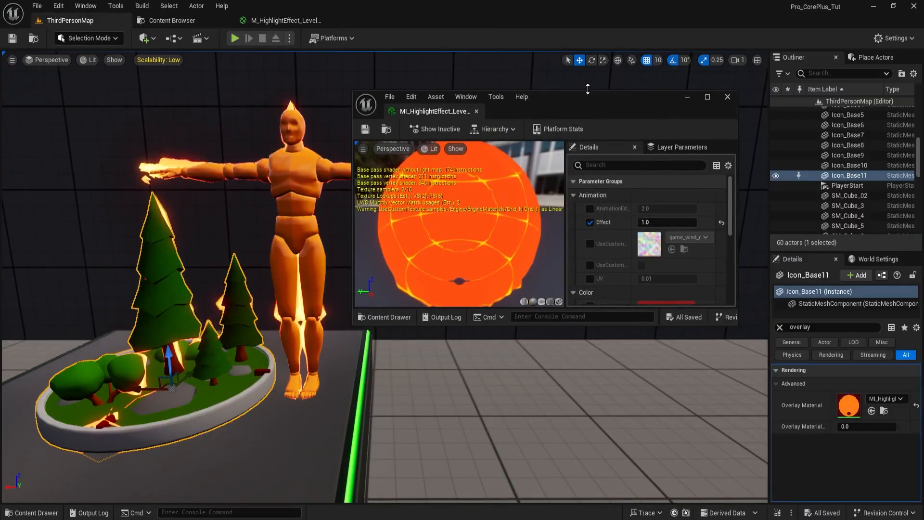
Step: Override the Intensity parameter in the instance's Color group and raise it to about 2042
{"action": "scroll", "coordinate": [597, 163], "scroll_direction": "down", "scroll_amount": 5}
{"action": "left_click", "coordinate": [596, 203]}
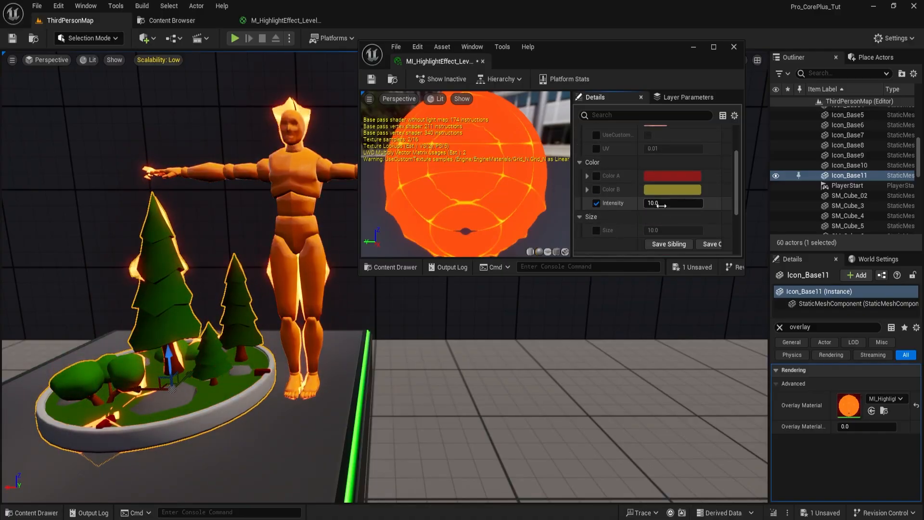
{"action": "left_click_drag", "start_coordinate": [658, 204], "coordinate": [698, 205]}
{"action": "left_click_drag", "start_coordinate": [601, 54], "coordinate": [760, 46]}
{"action": "scroll", "coordinate": [824, 175], "scroll_direction": "up", "scroll_amount": 6}
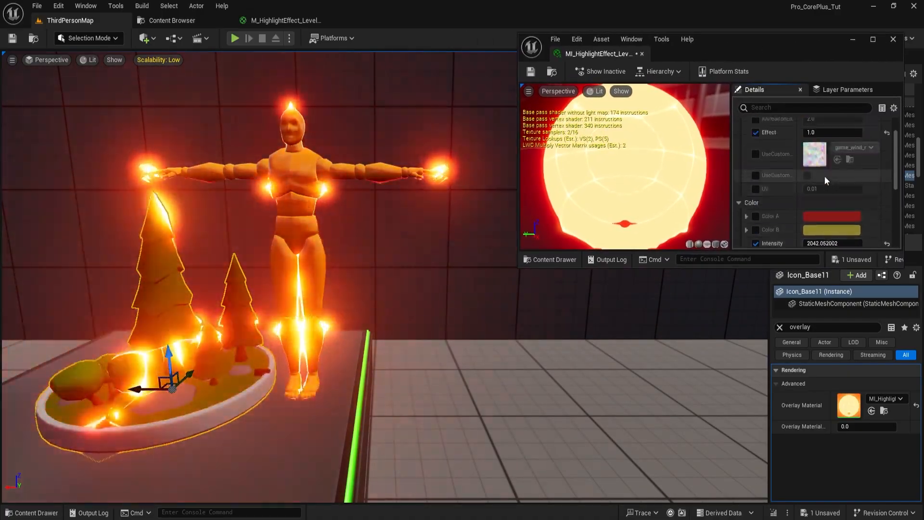
Step: Try overriding the Size parameter with a value of about 30, and reset it to its default
{"action": "scroll", "coordinate": [843, 223], "scroll_direction": "down", "scroll_amount": 5}
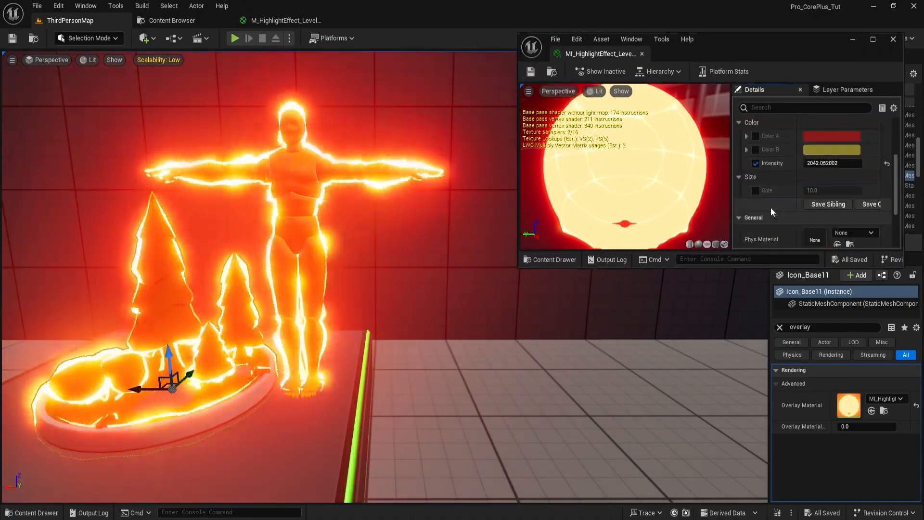
{"action": "left_click", "coordinate": [756, 191]}
{"action": "mouse_move", "coordinate": [825, 190]}
{"action": "left_mouse_down"}
{"action": "mouse_move", "coordinate": [874, 190]}
{"action": "mouse_move", "coordinate": [831, 191]}
{"action": "left_mouse_up"}
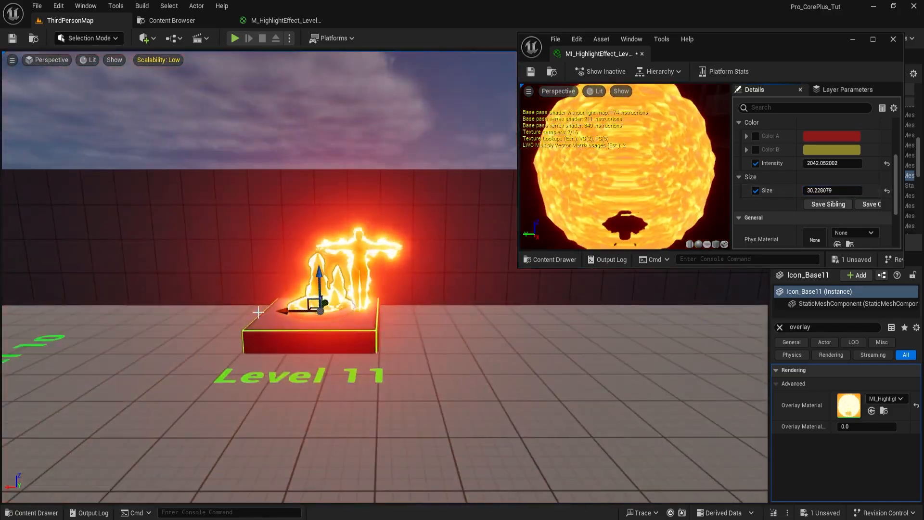
{"action": "left_click", "coordinate": [887, 191]}
Step: Set the instance's Effect parameter to 1 and save the material instance
{"action": "scroll", "coordinate": [819, 164], "scroll_direction": "up", "scroll_amount": 5}
{"action": "left_click", "coordinate": [826, 165]}
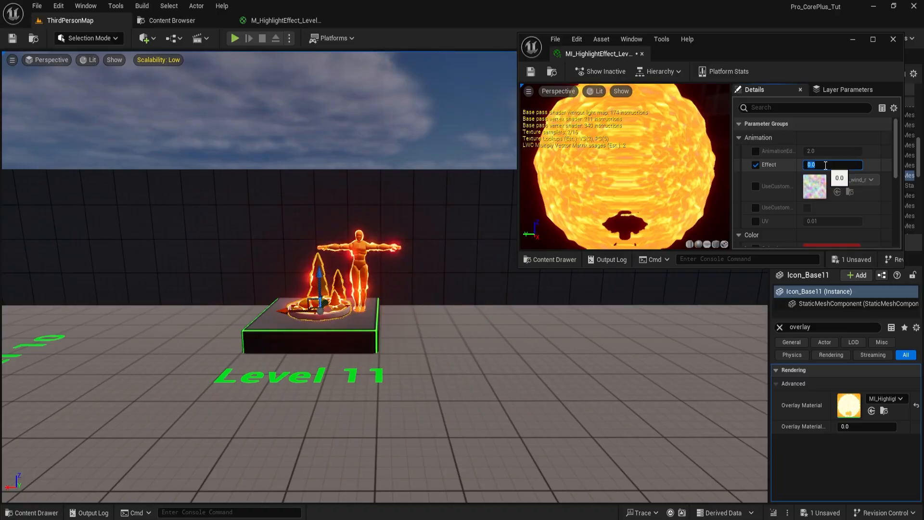
{"action": "left_click", "coordinate": [539, 74]}
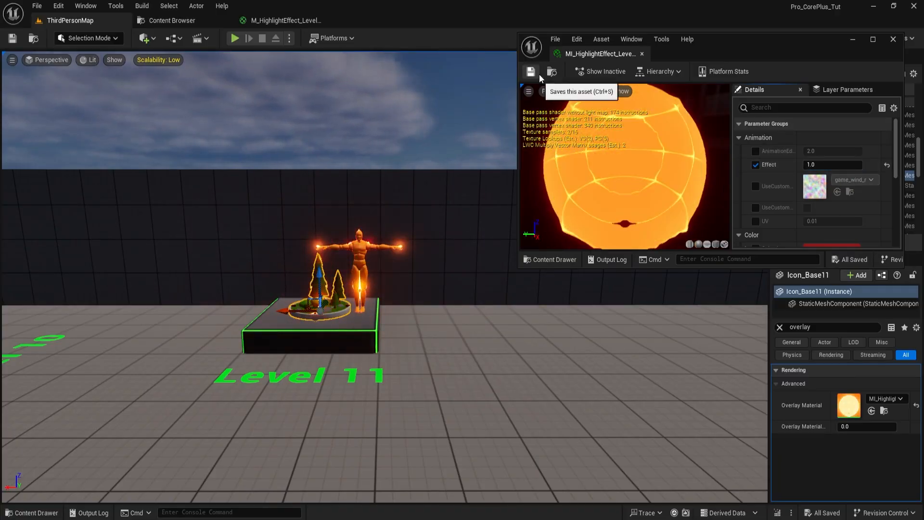